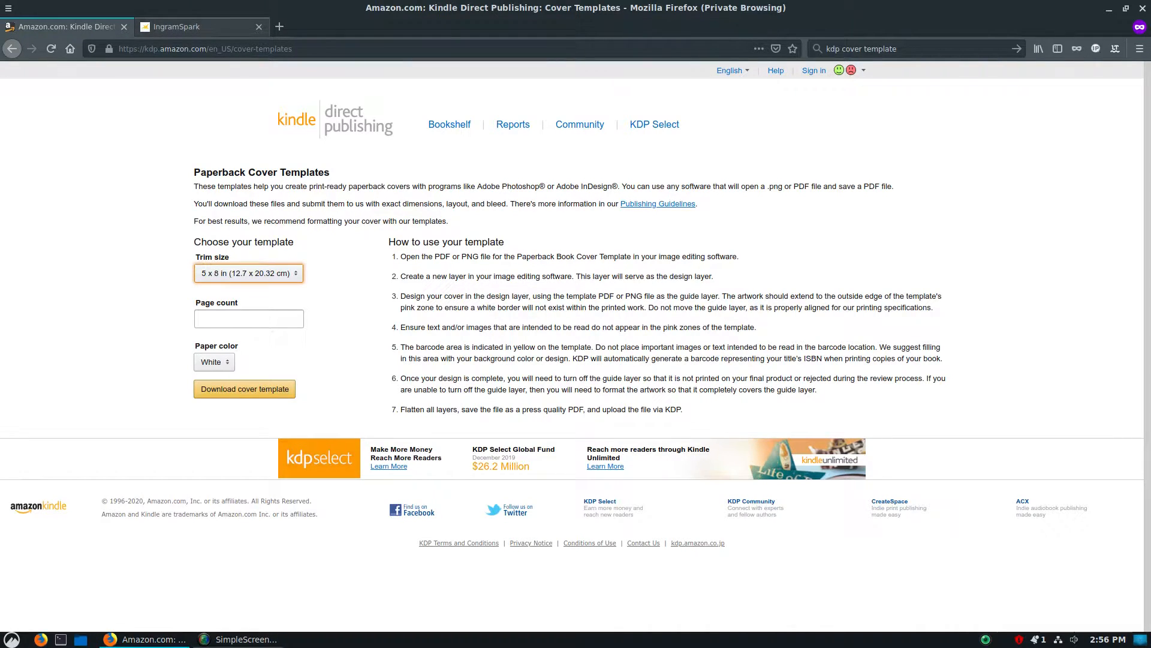
Choose the 5.5 x 8.5 in (13.97 x 21.59 cm) trim size for the KDP paperback cover template
{"action": "left_click", "coordinate": [202, 27]}
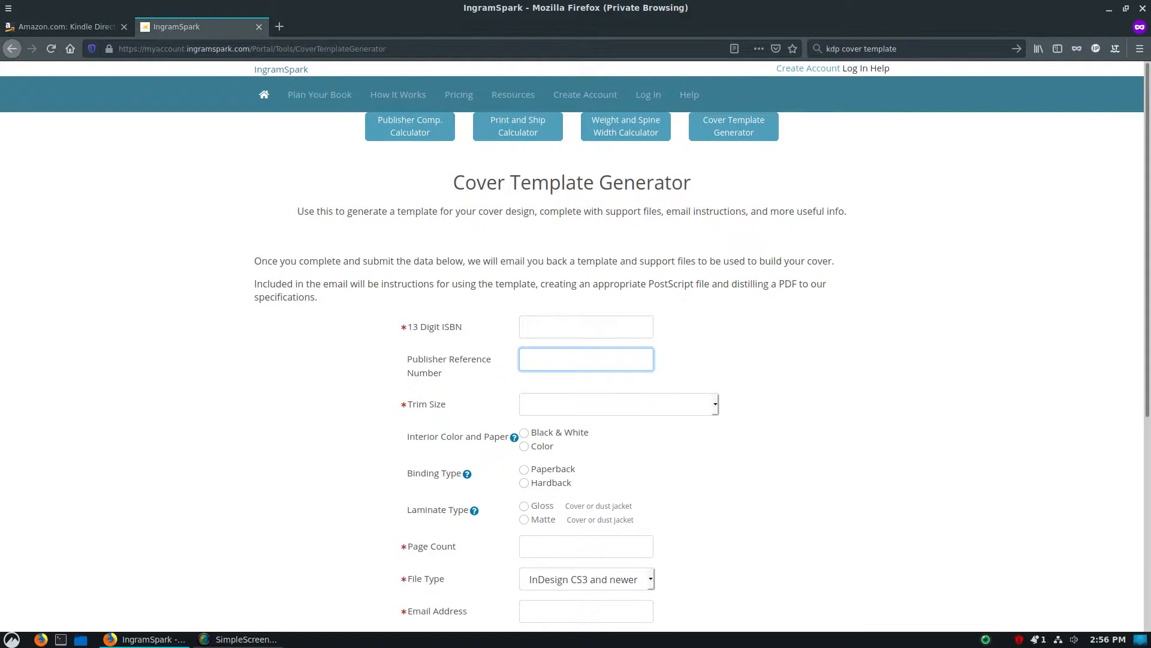
{"action": "left_click", "coordinate": [66, 27]}
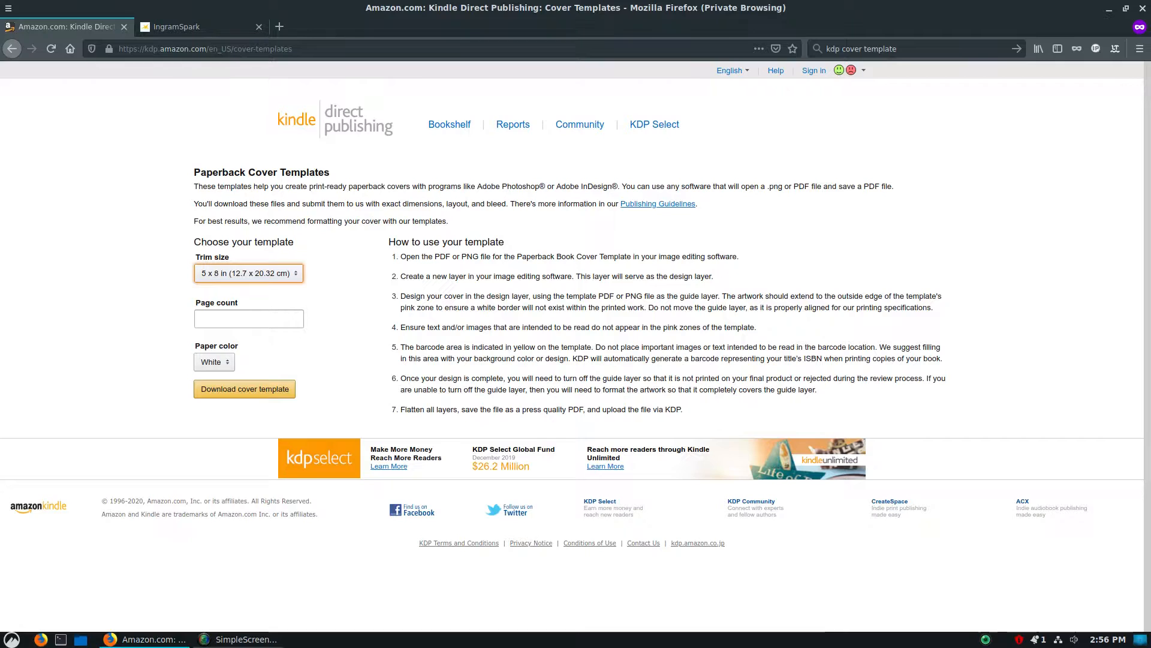
{"action": "left_click", "coordinate": [249, 274]}
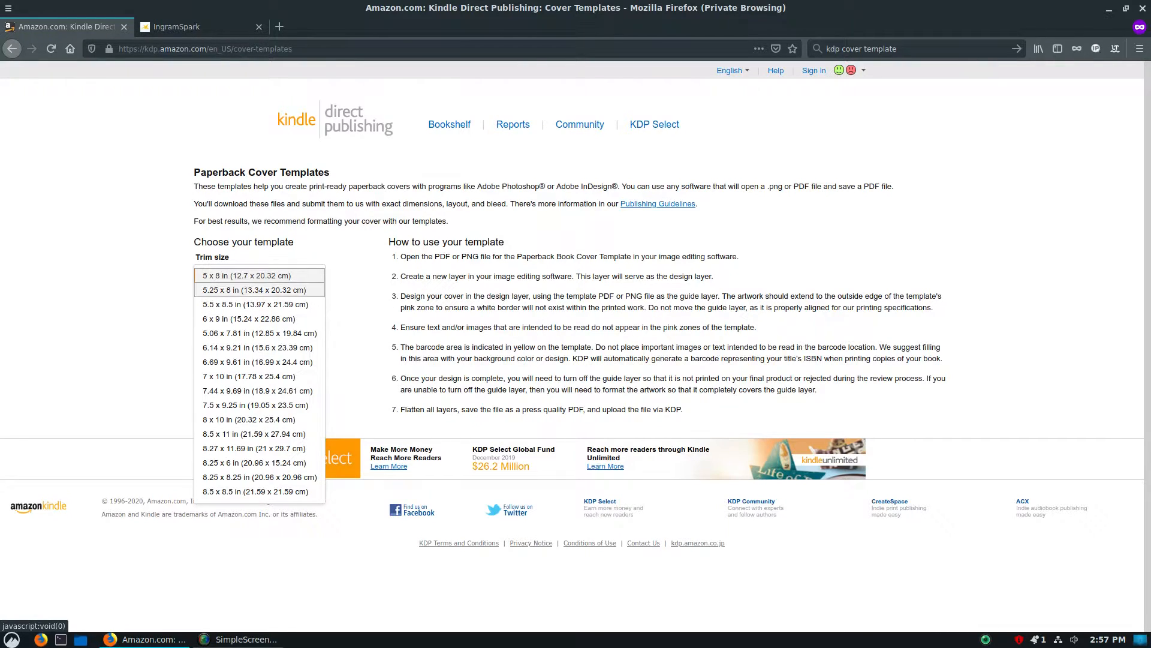
{"action": "left_click", "coordinate": [255, 305]}
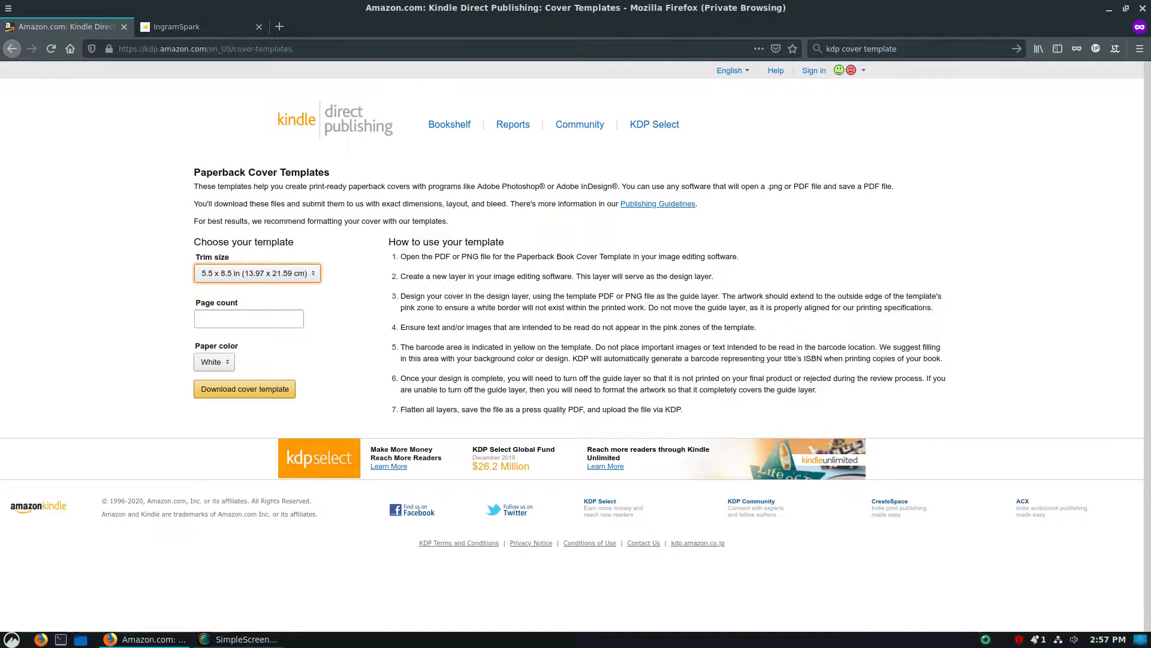
Set the KDP template's page count to 200
{"action": "left_click", "coordinate": [249, 319]}
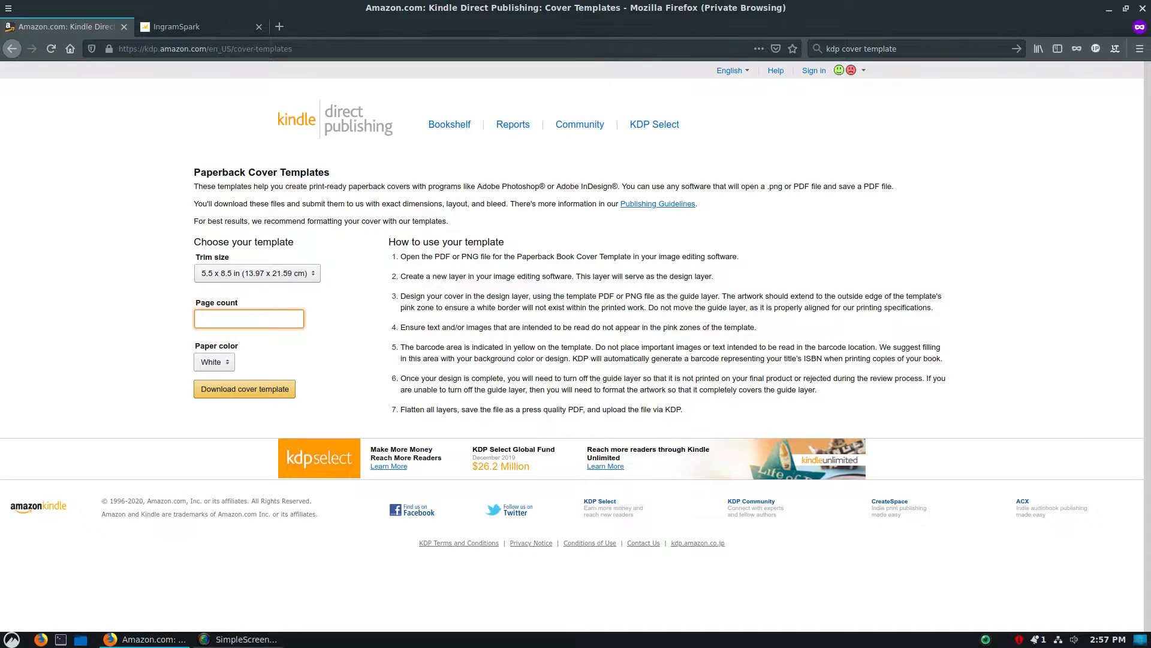
{"action": "type", "text": "100"}
{"action": "key", "text": "BackSpace"}
{"action": "key", "text": "BackSpace"}
{"action": "key", "text": "BackSpace"}
{"action": "type", "text": "200"}
{"action": "key", "text": "Tab"}
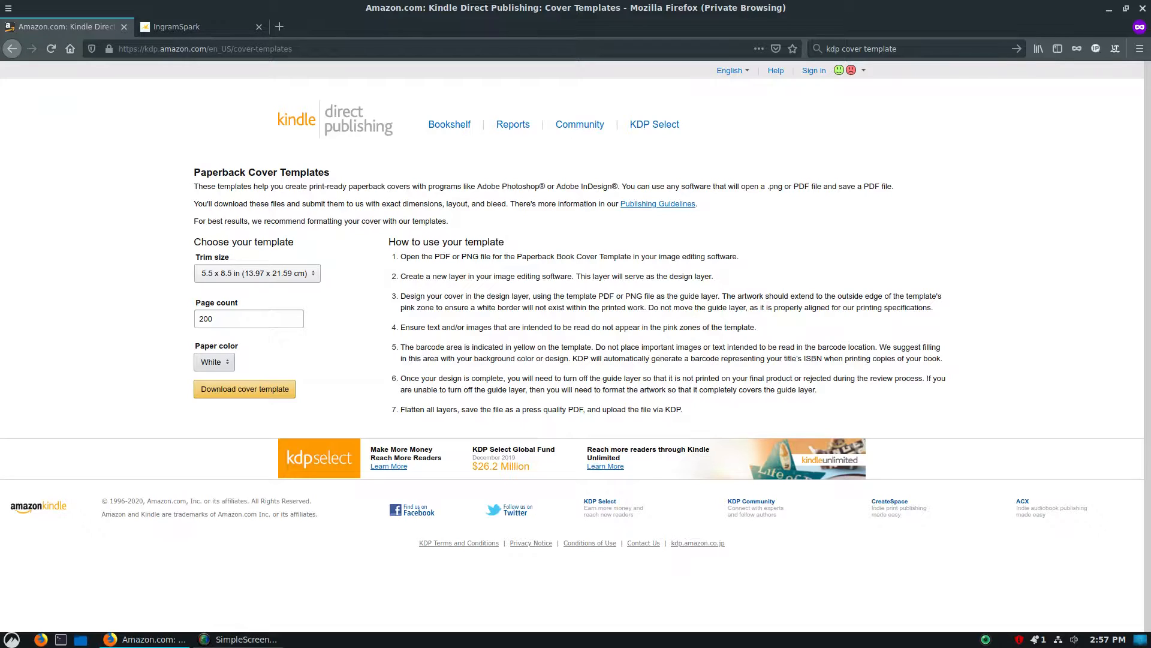
Choose Cream as the paper color, then download the KDP cover template and save the zip file
{"action": "left_click", "coordinate": [214, 363]}
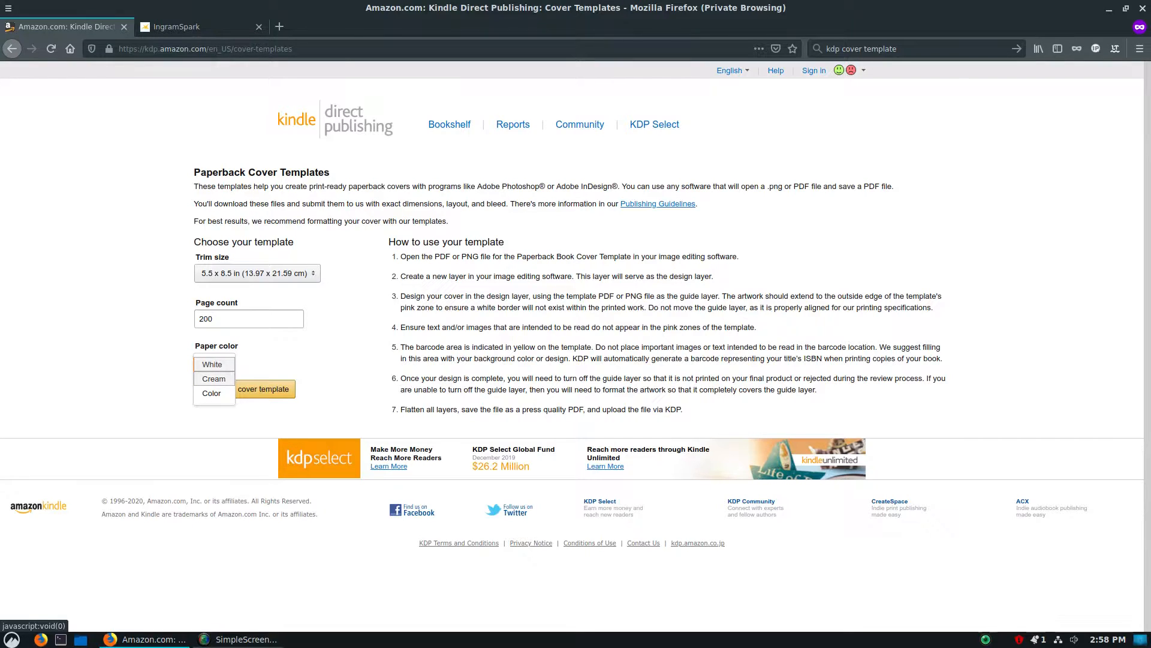
{"action": "left_click", "coordinate": [214, 378]}
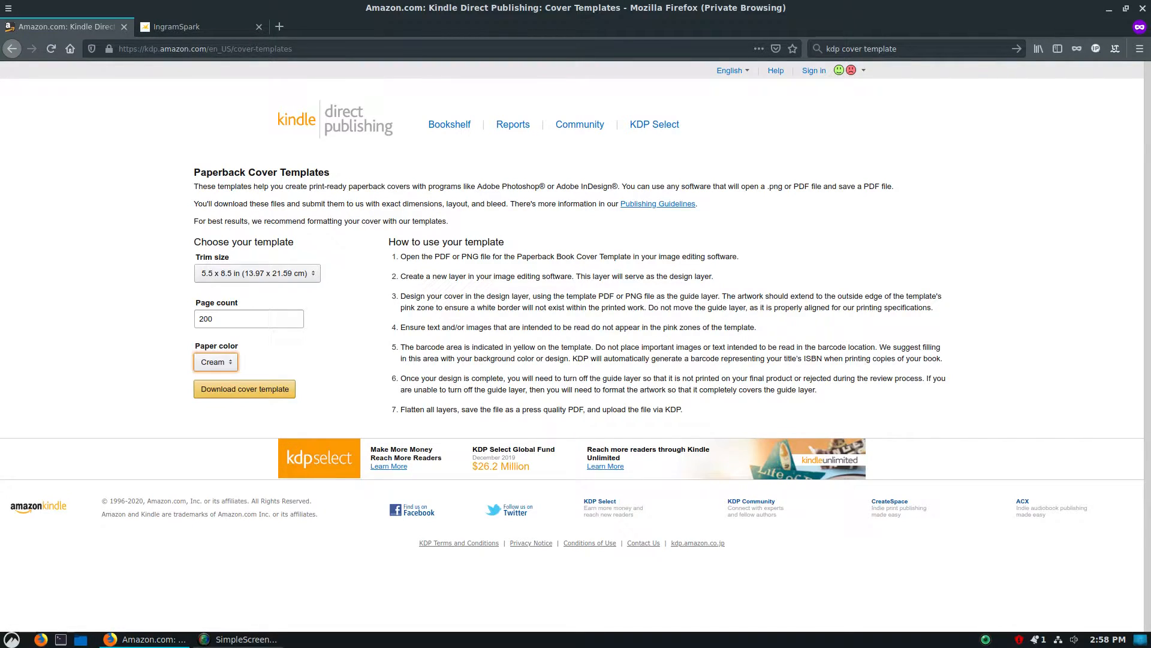
{"action": "left_click", "coordinate": [244, 388]}
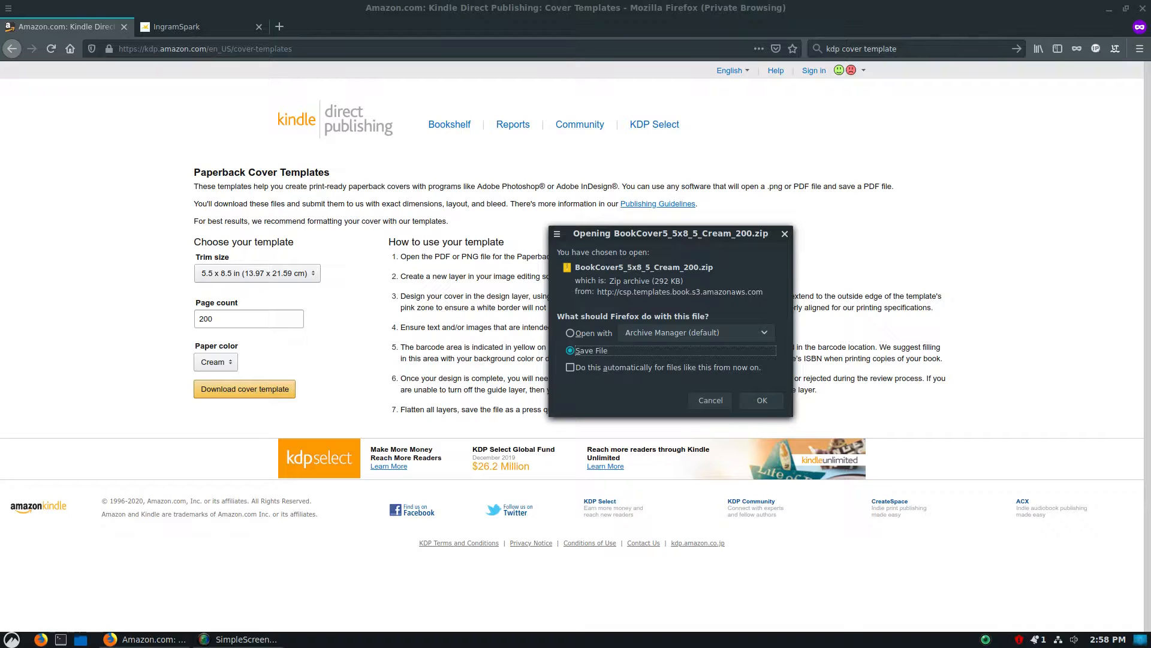
{"action": "key", "text": "Return"}
{"action": "key", "text": "ctrl+Tab"}
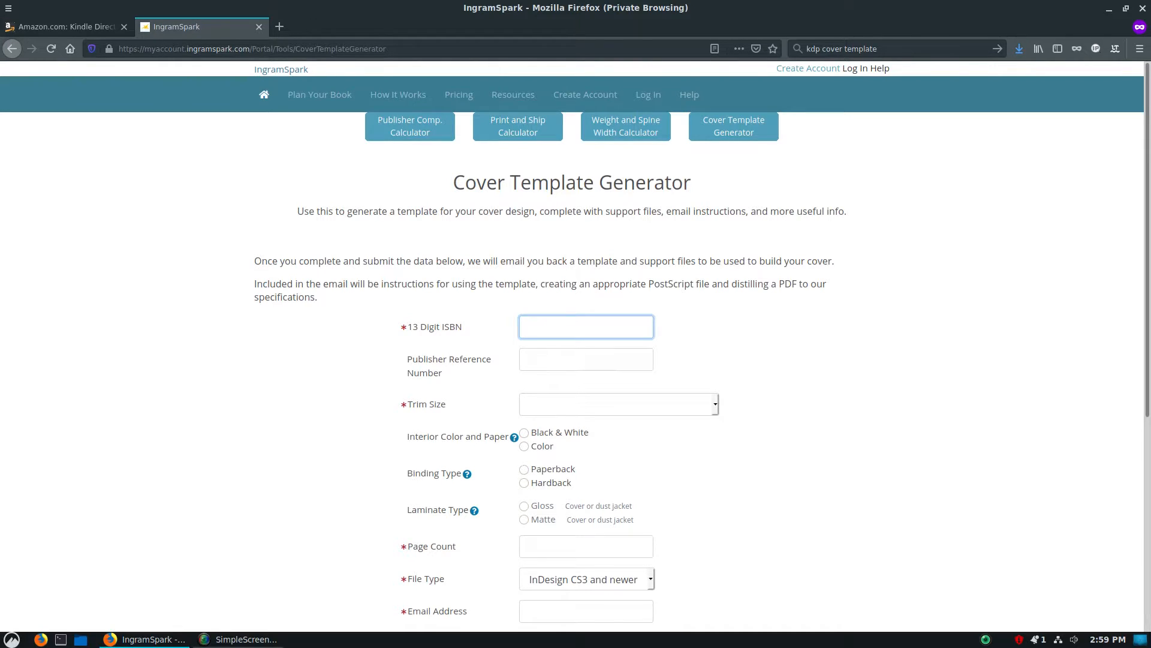
{"action": "type", "text": "978-1"}
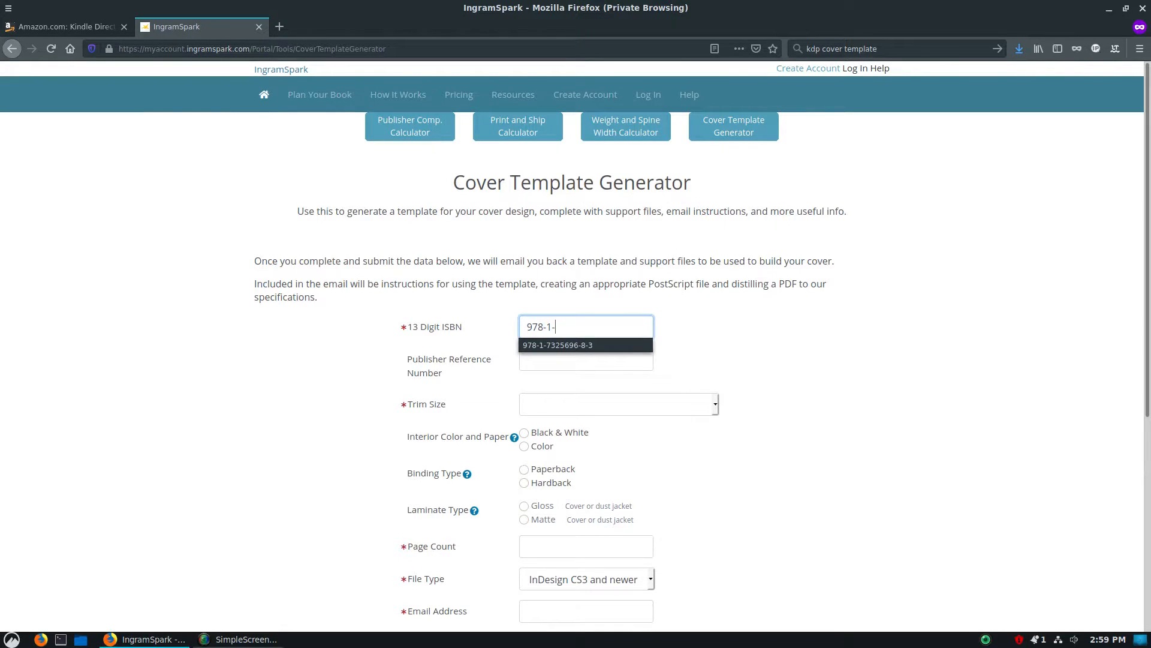
{"action": "type", "text": "-7325"}
{"action": "key", "text": "Down"}
{"action": "key", "text": "Return"}
{"action": "key", "text": "BackSpace"}
{"action": "key", "text": "BackSpace"}
{"action": "key", "text": "BackSpace"}
{"action": "type", "text": "2-1"}
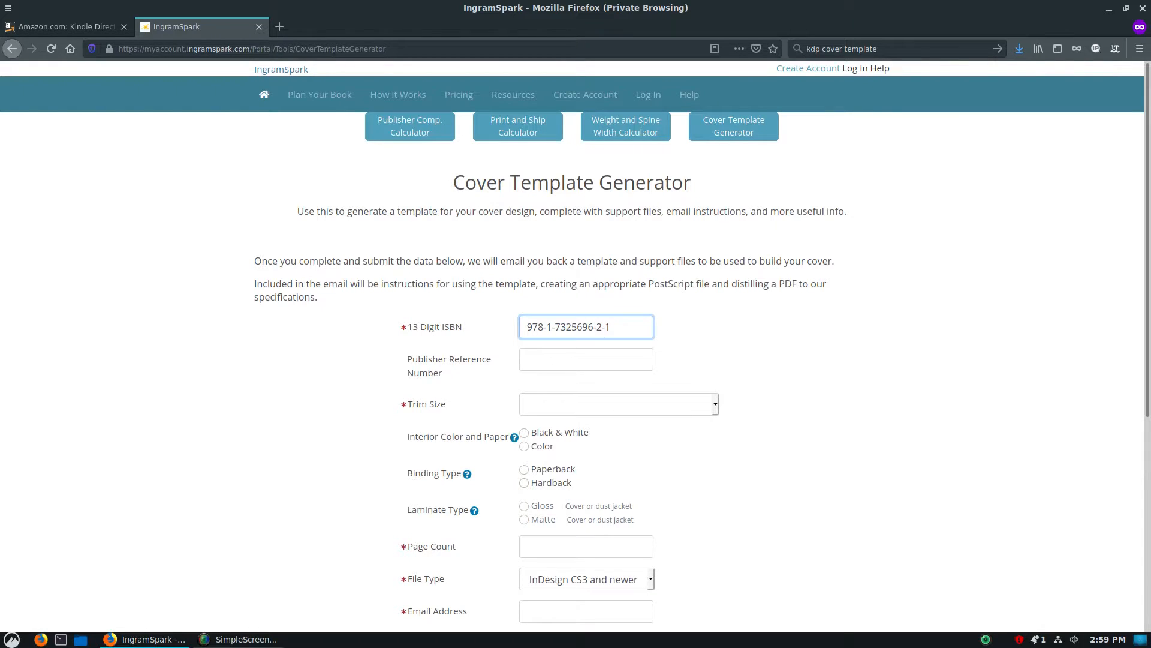
{"action": "left_click_drag", "start_coordinate": [611, 327], "coordinate": [596, 327]}
{"action": "left_click", "coordinate": [719, 336]}
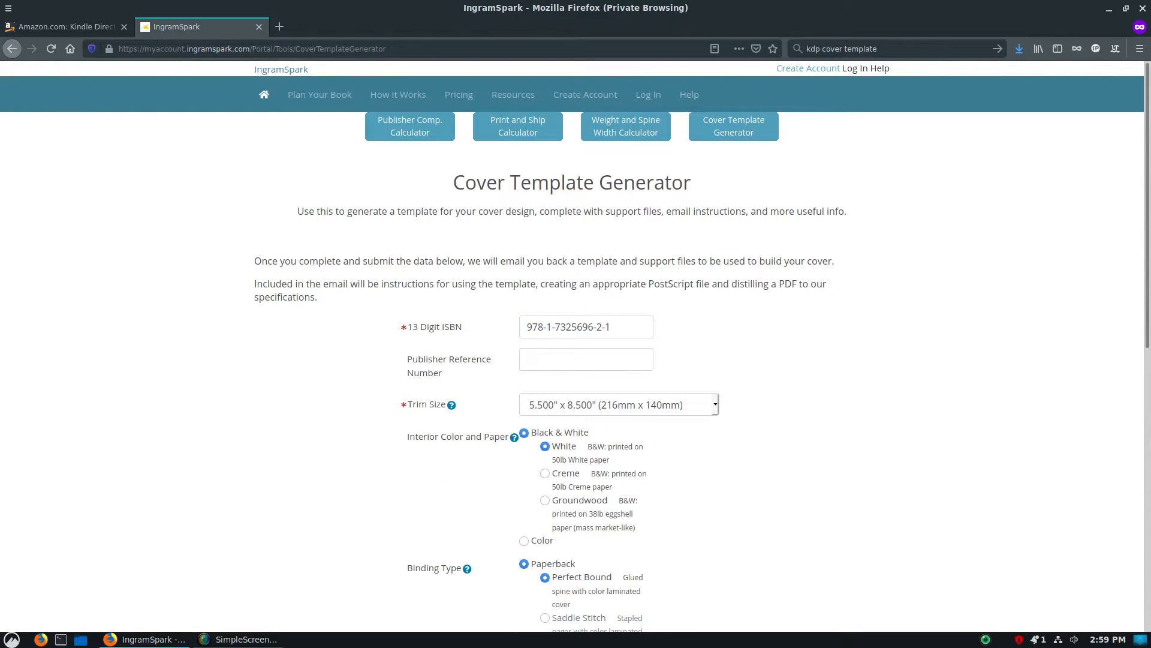
Select 5.500" x 8.500" (216mm x 140mm) as the IngramSpark template's trim size, leaving the publisher reference number blank
{"action": "left_click", "coordinate": [586, 359]}
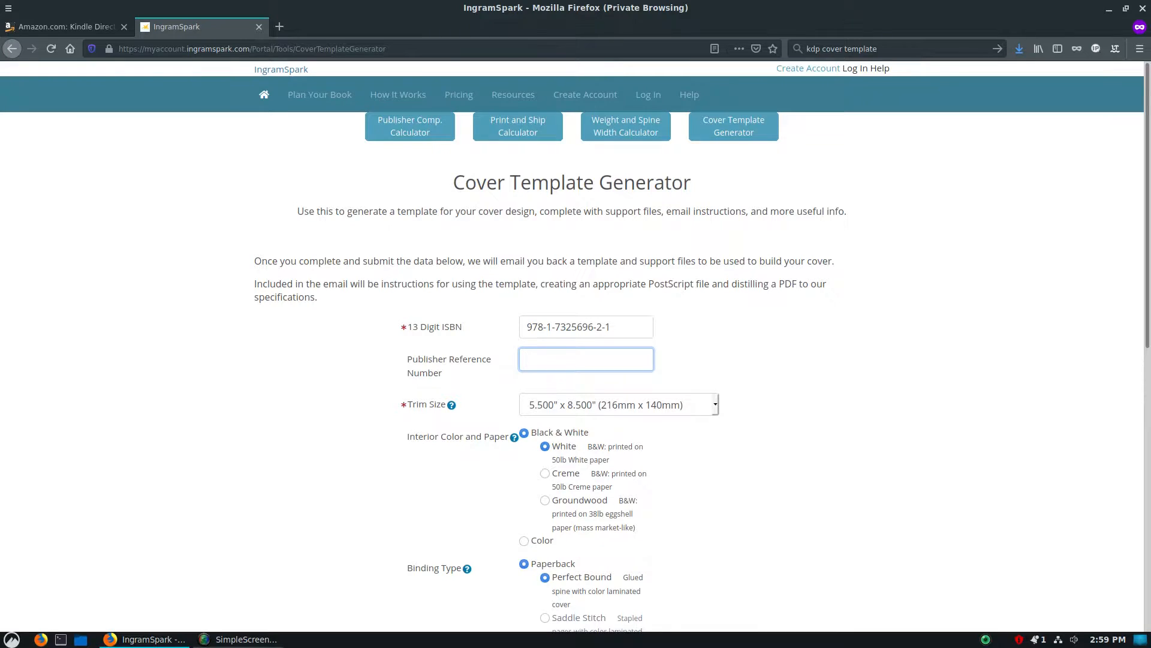
{"action": "scroll", "coordinate": [575, 345], "scroll_direction": "down", "scroll_amount": 2}
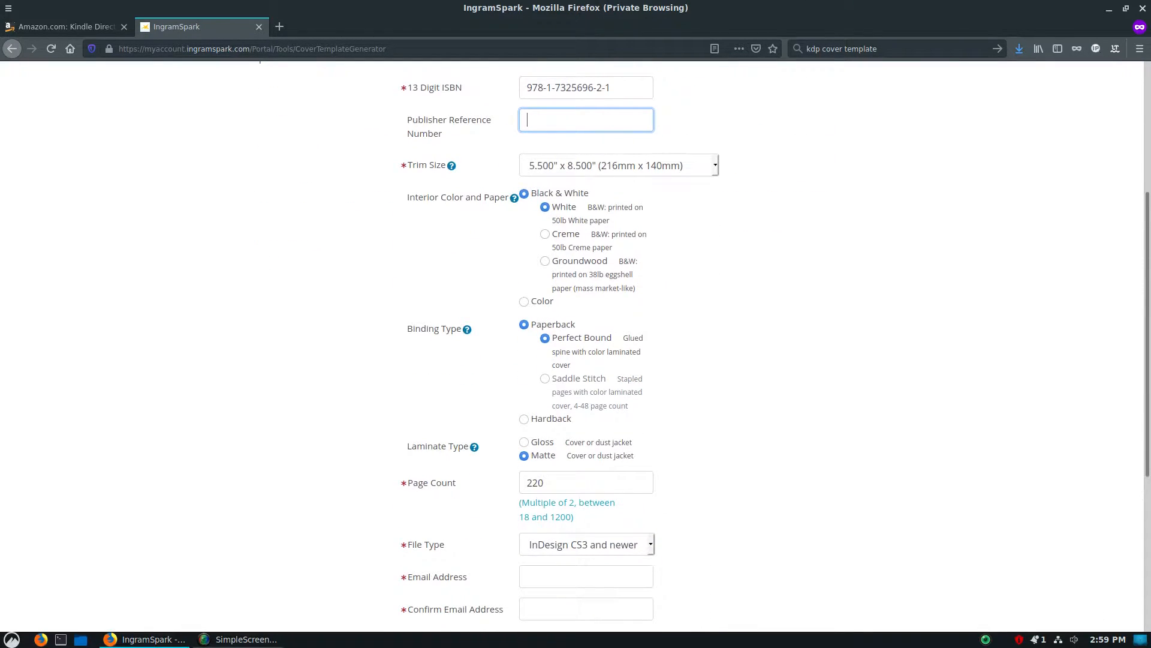
{"action": "scroll", "coordinate": [572, 348], "scroll_direction": "up", "scroll_amount": 4}
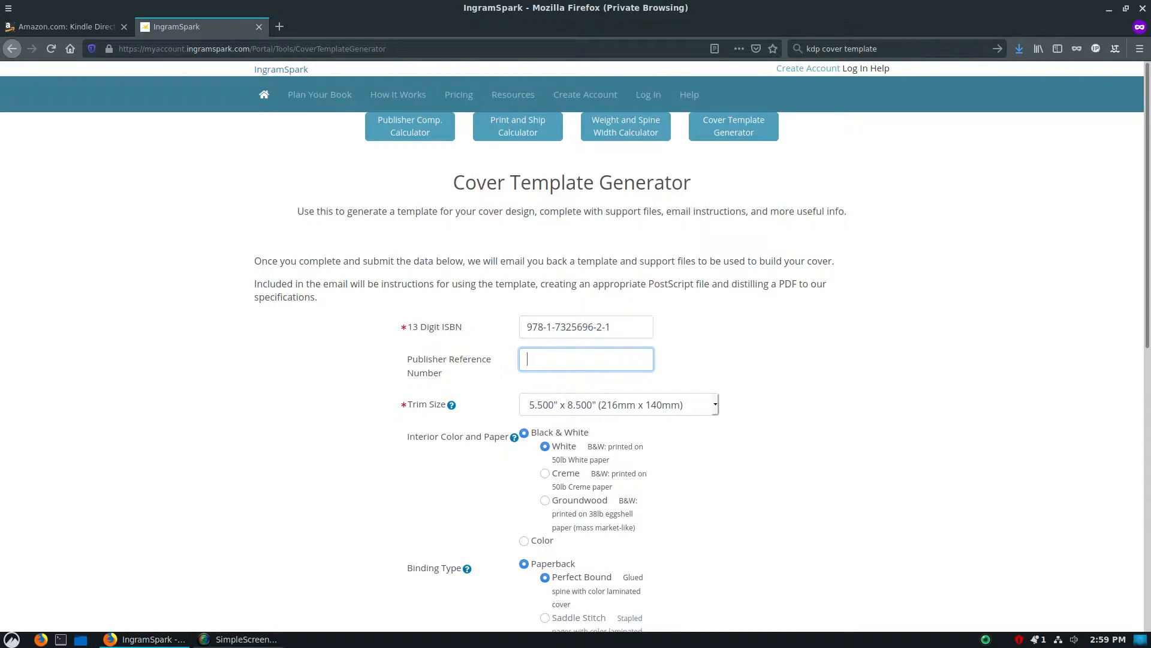
{"action": "left_click", "coordinate": [618, 405]}
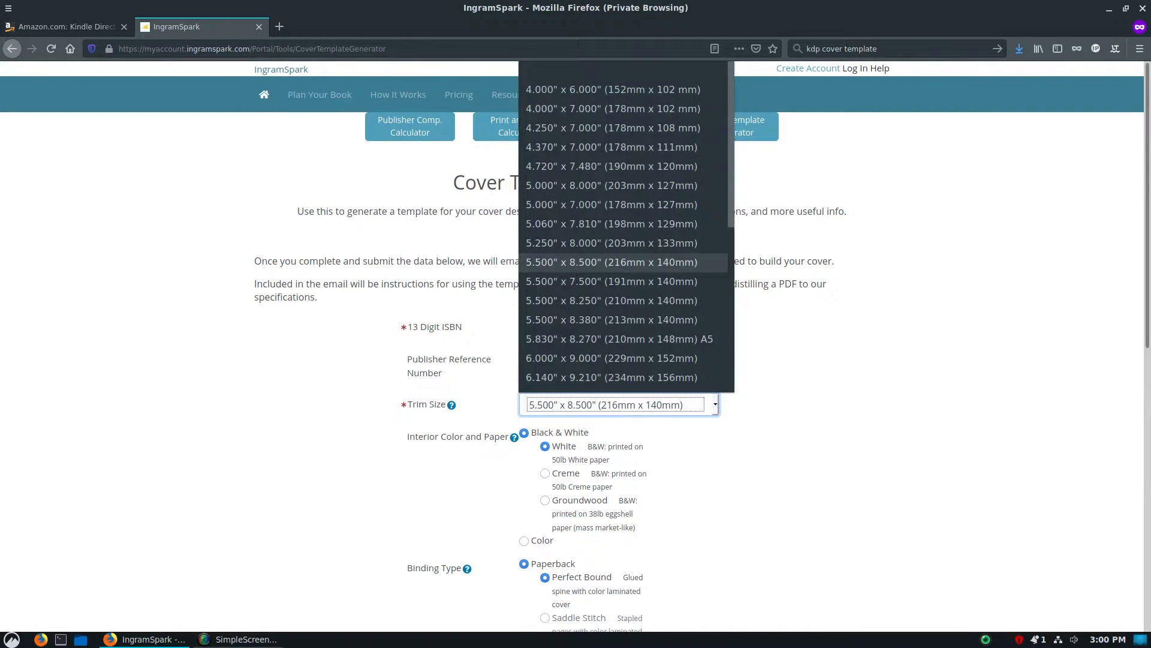
{"action": "left_click", "coordinate": [611, 262]}
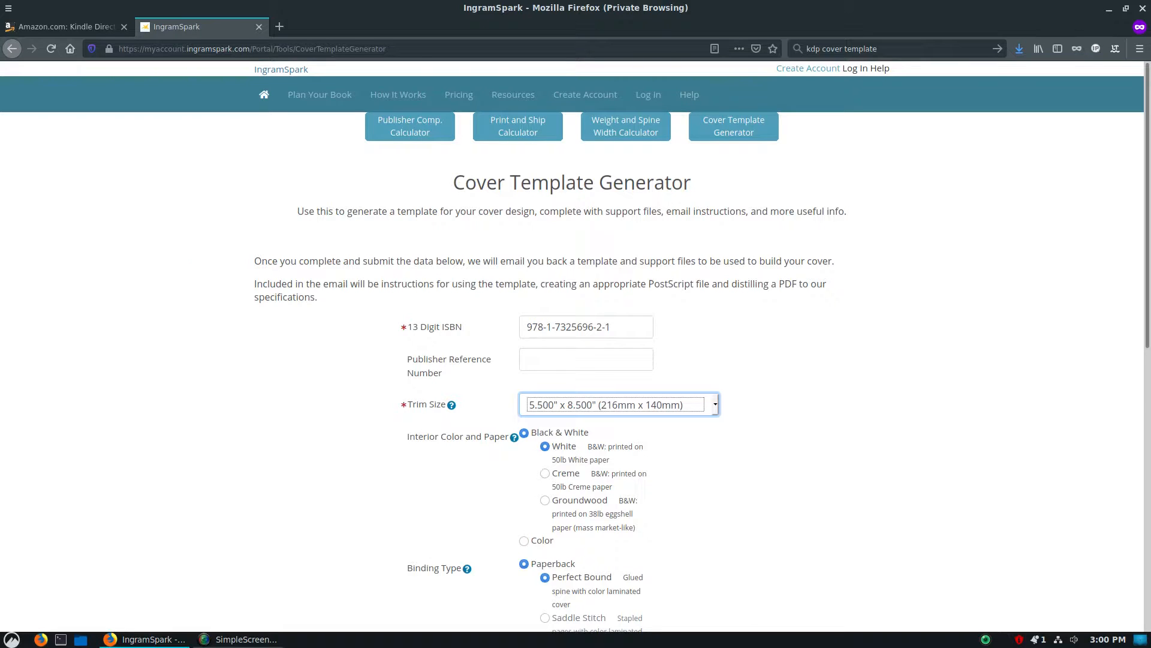
Compare the Color interior options, then choose a Black & White interior on White paper
{"action": "scroll", "coordinate": [574, 347], "scroll_direction": "down", "scroll_amount": 2}
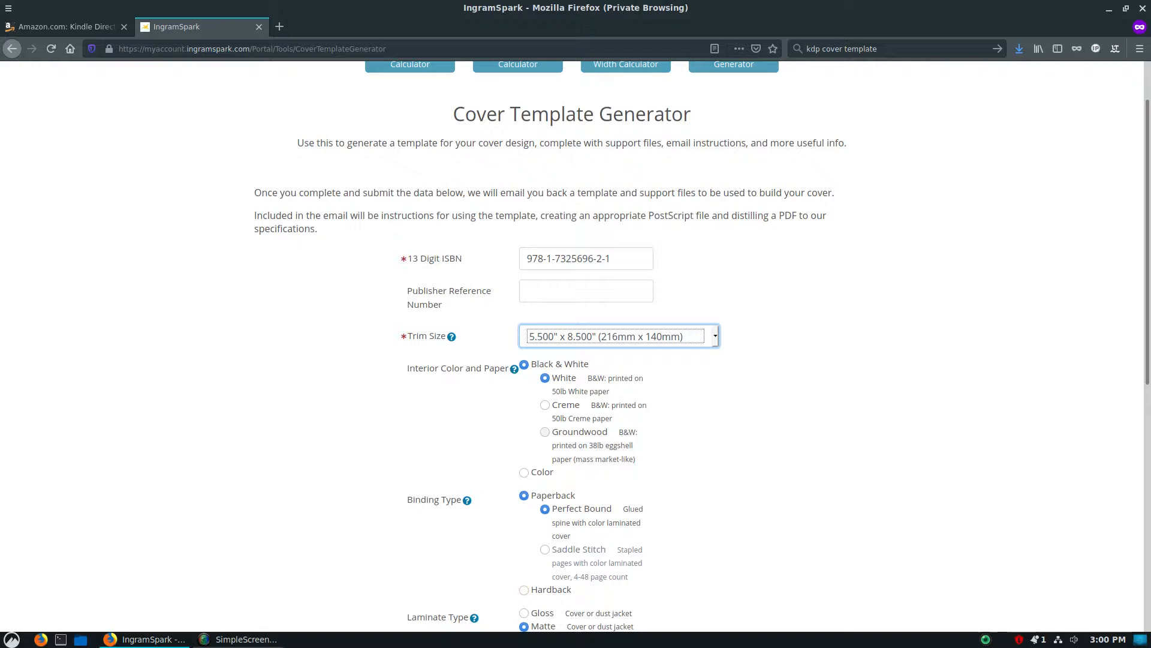
{"action": "scroll", "coordinate": [701, 347], "scroll_direction": "down", "scroll_amount": 2}
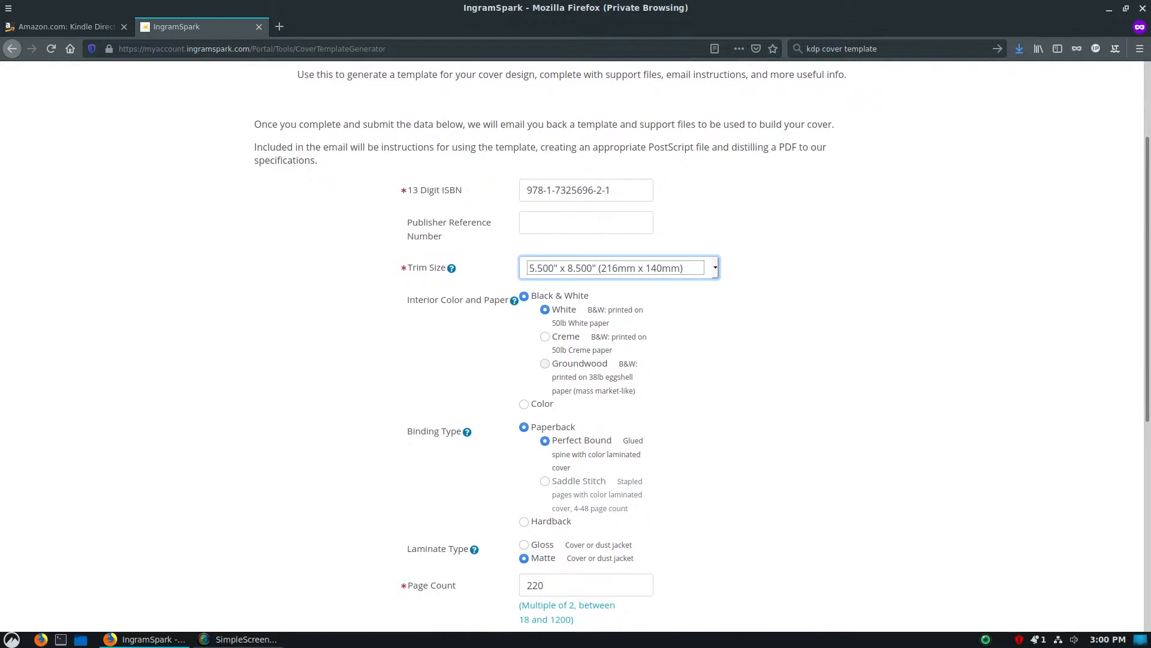
{"action": "left_click", "coordinate": [524, 404]}
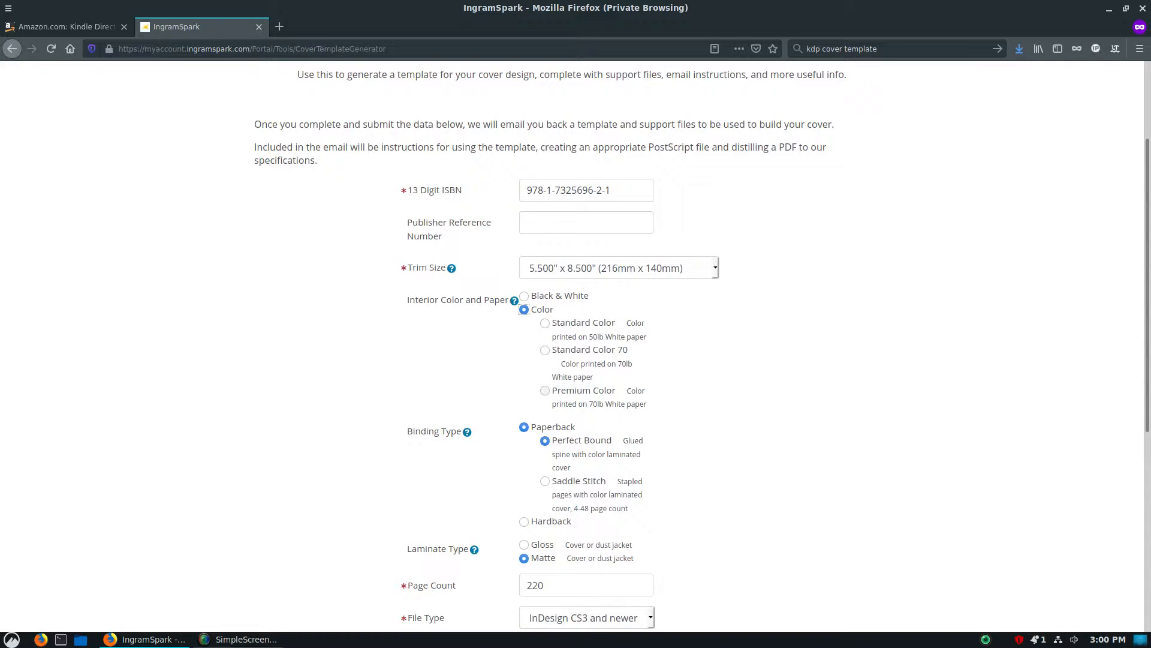
{"action": "key", "text": "Up"}
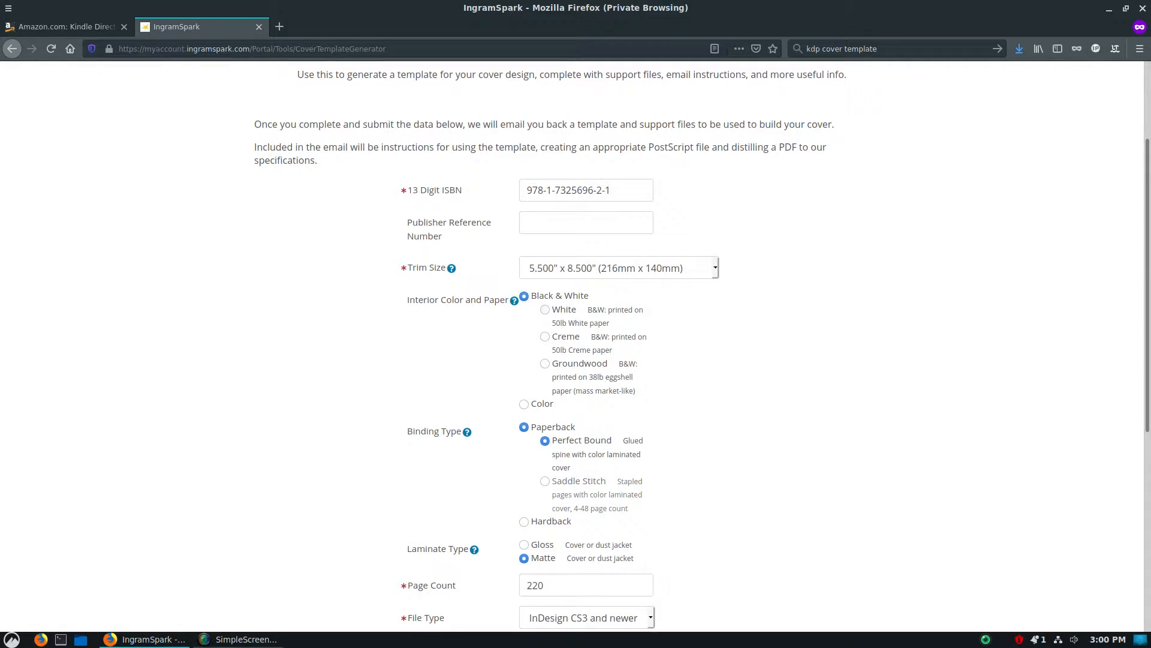
{"action": "left_click", "coordinate": [545, 310]}
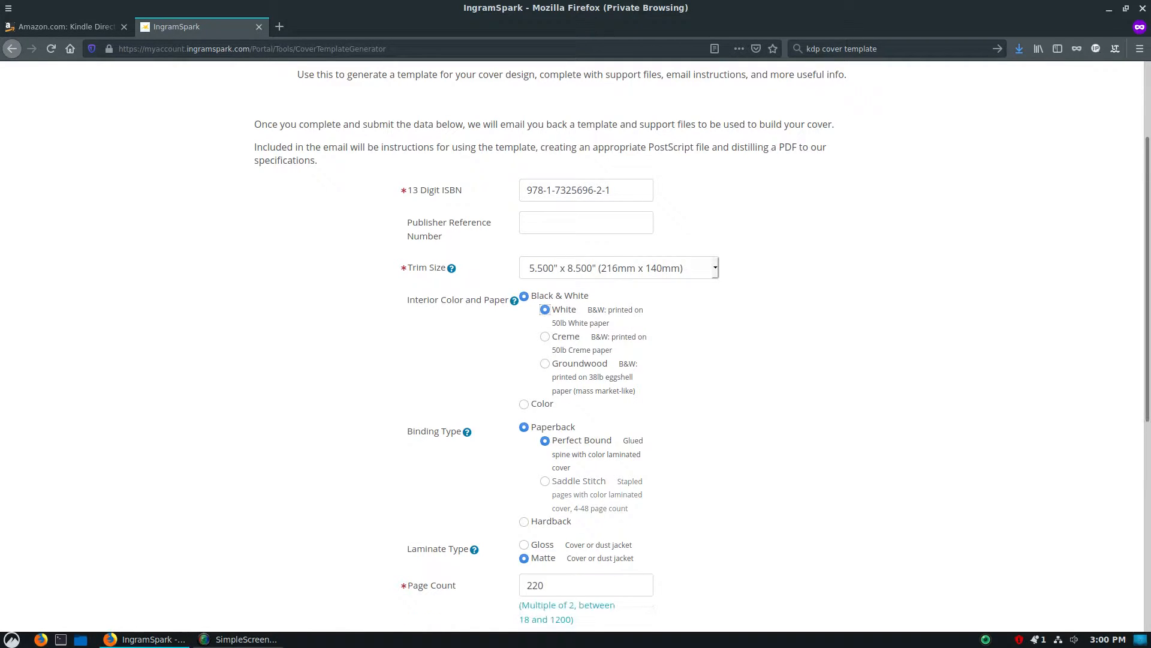
Look at the Hardback binding options, then set the binding type to Paperback with Perfect Bound
{"action": "scroll", "coordinate": [576, 348], "scroll_direction": "down", "scroll_amount": 2}
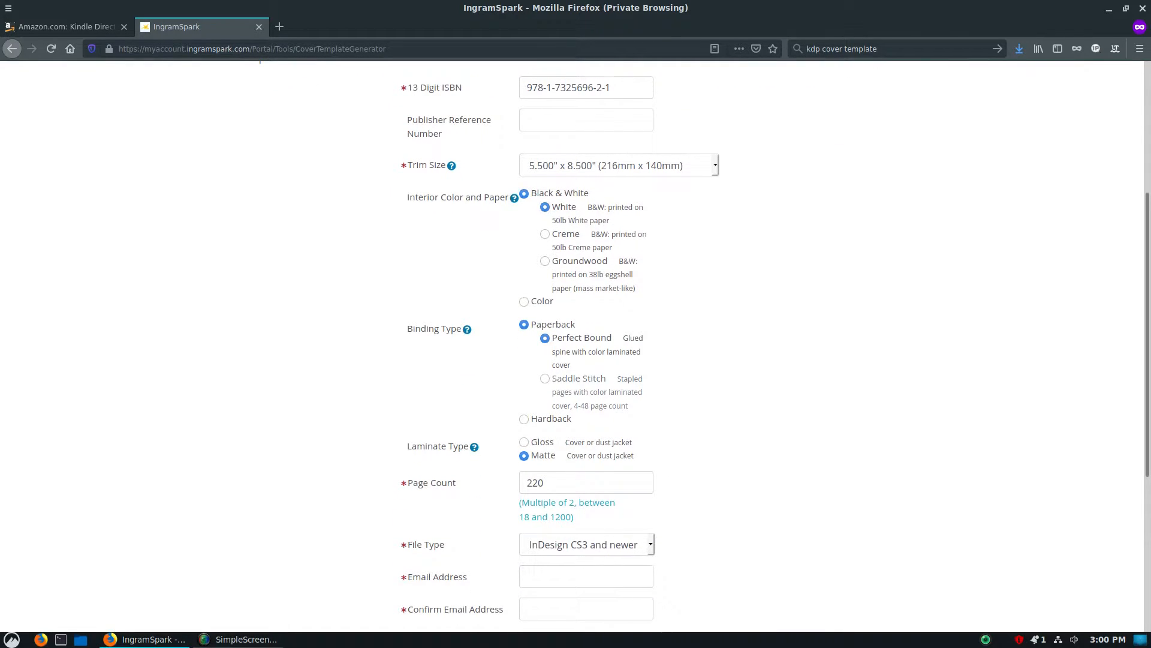
{"action": "triple_click", "coordinate": [566, 379]}
{"action": "triple_click", "coordinate": [566, 378]}
{"action": "left_click", "coordinate": [566, 378]}
{"action": "left_click", "coordinate": [547, 418]}
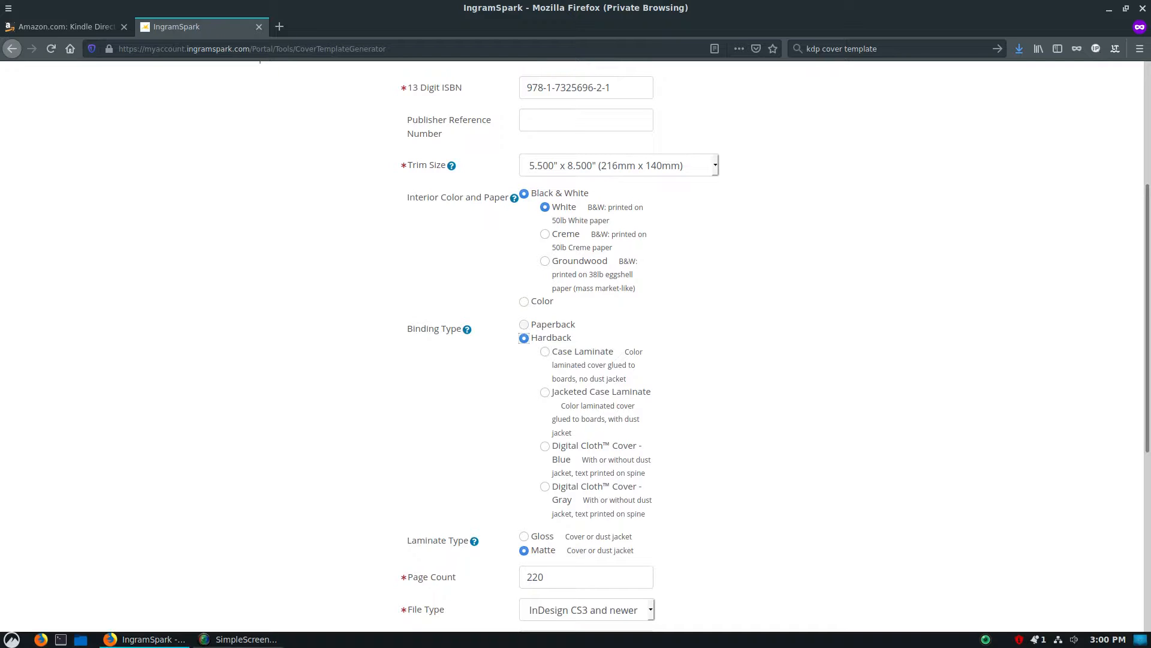
{"action": "key", "text": "Up"}
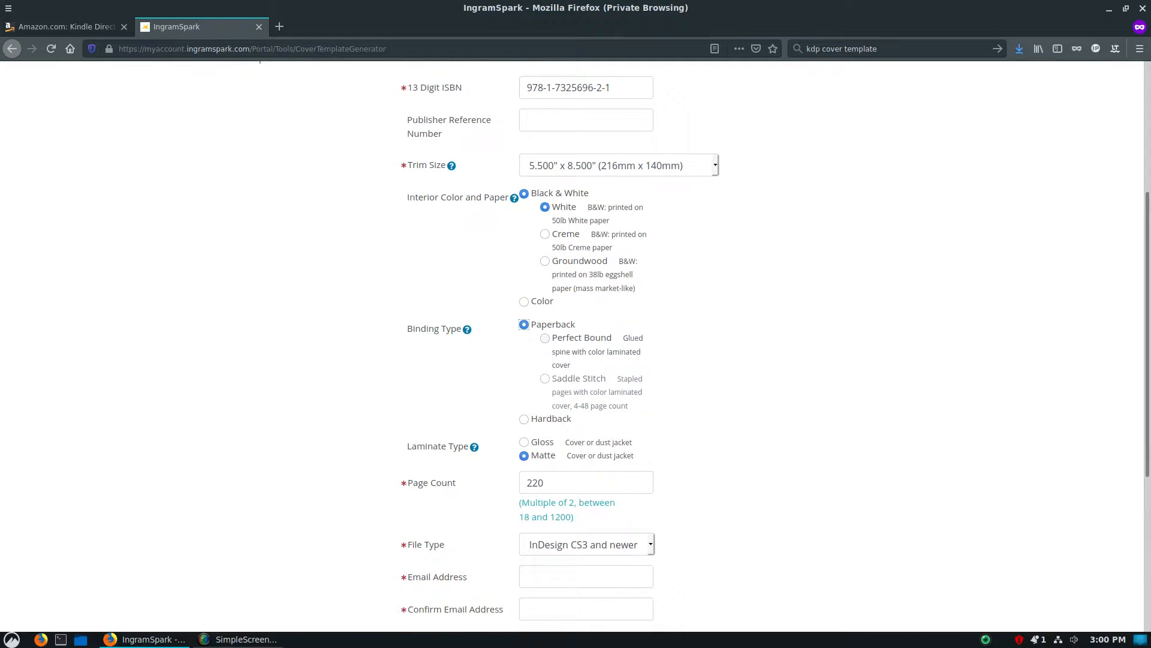
{"action": "key", "text": "Tab"}
{"action": "key", "text": "space"}
Choose the Matte laminate and set the template's file type to PDF
{"action": "left_click", "coordinate": [524, 442]}
{"action": "left_click", "coordinate": [524, 455]}
{"action": "left_click", "coordinate": [587, 482]}
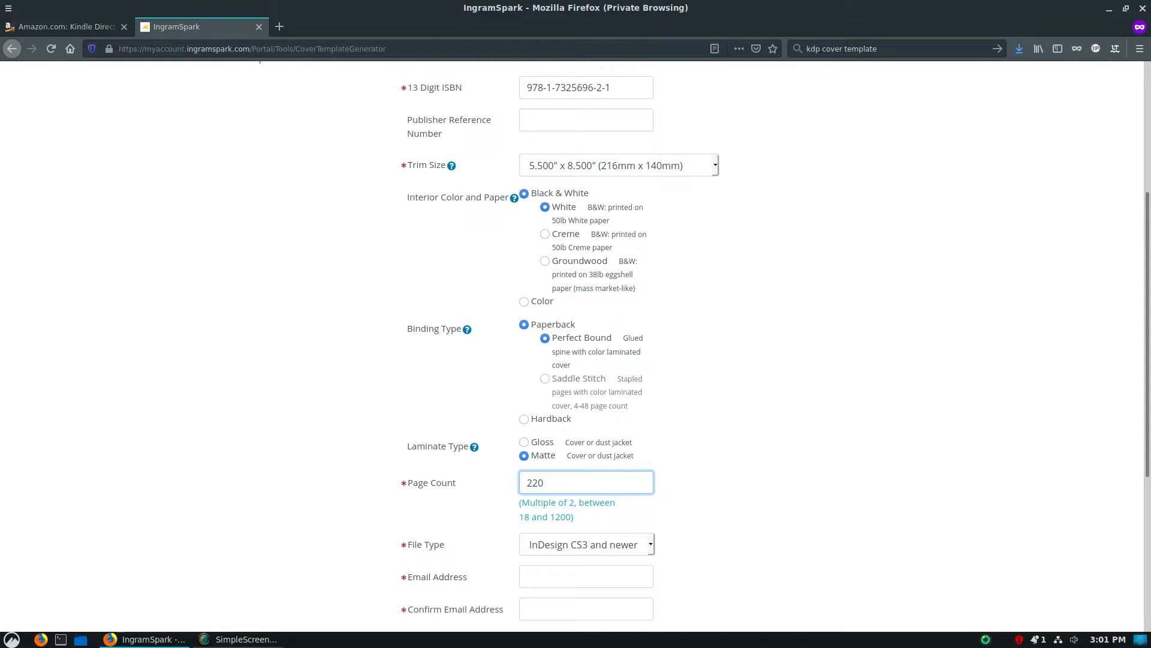
{"action": "scroll", "coordinate": [576, 347], "scroll_direction": "down", "scroll_amount": 3}
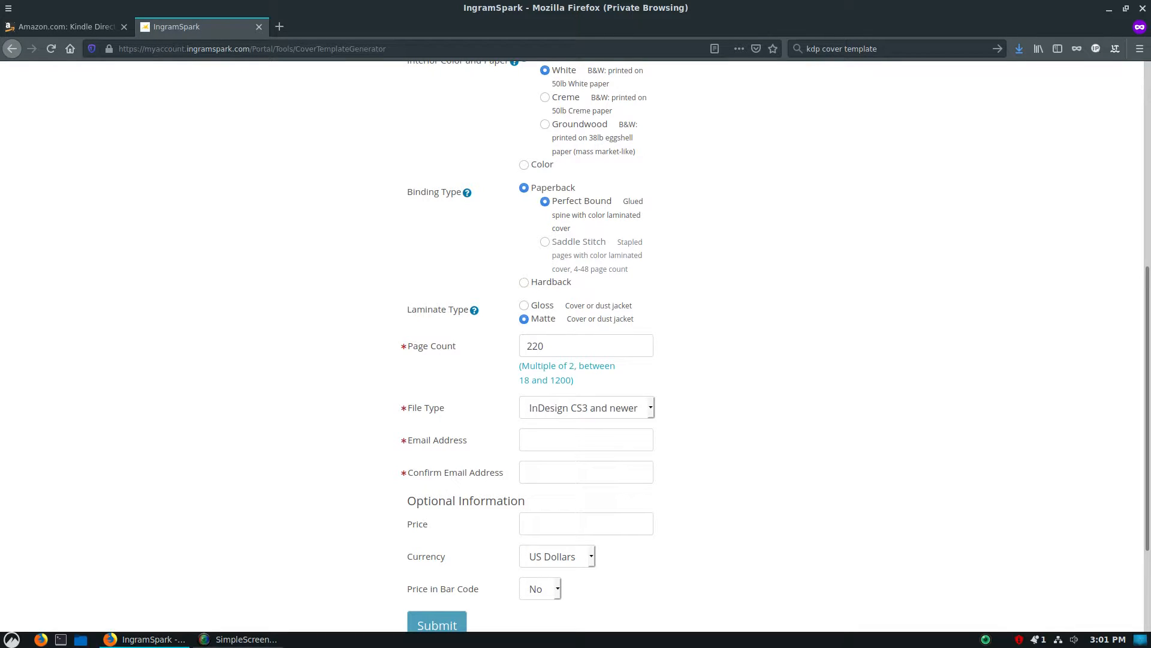
{"action": "left_click", "coordinate": [586, 408]}
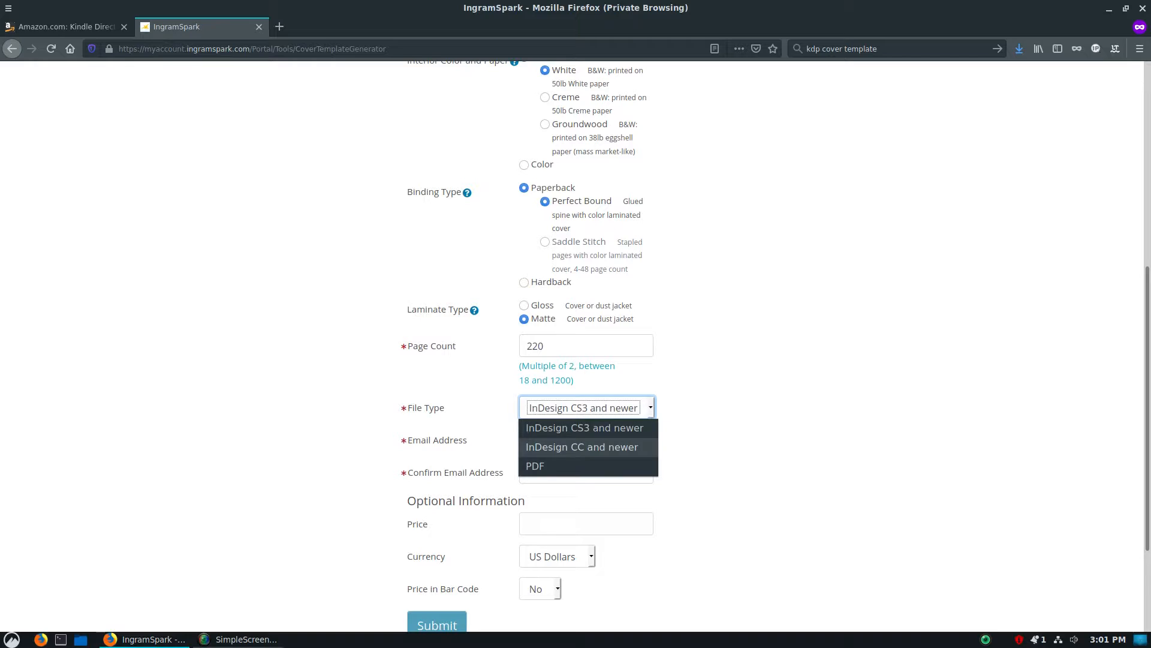
{"action": "left_click", "coordinate": [587, 466]}
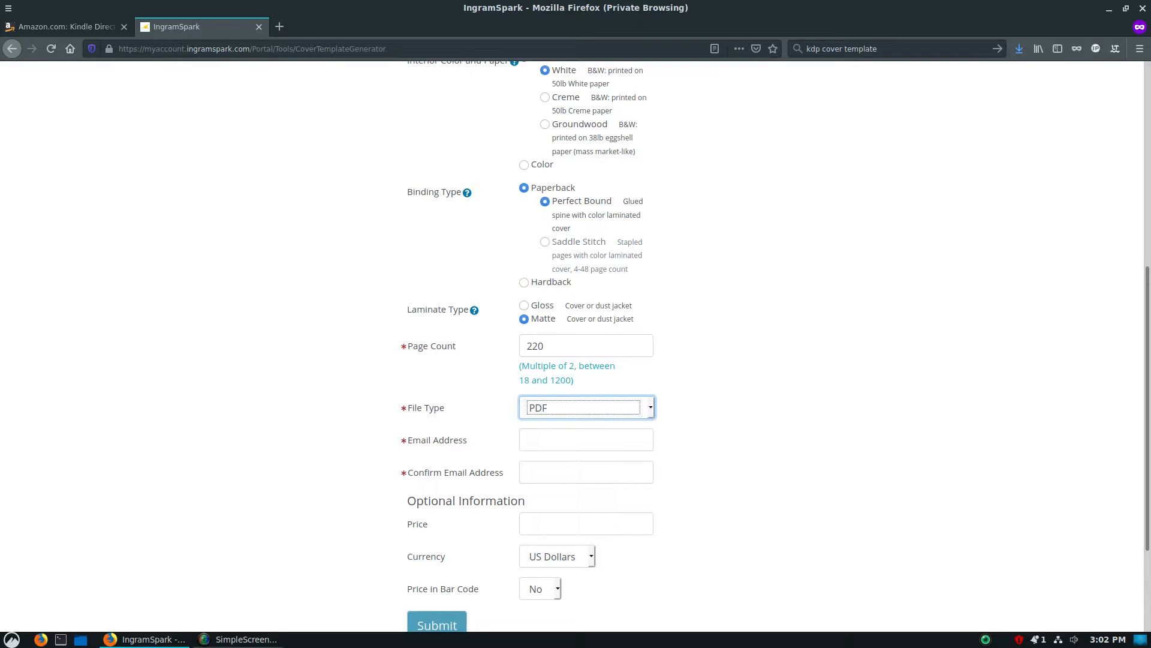
Enter the recipient's e-mail address and copy it into the e-mail confirmation field
{"action": "left_click", "coordinate": [587, 440]}
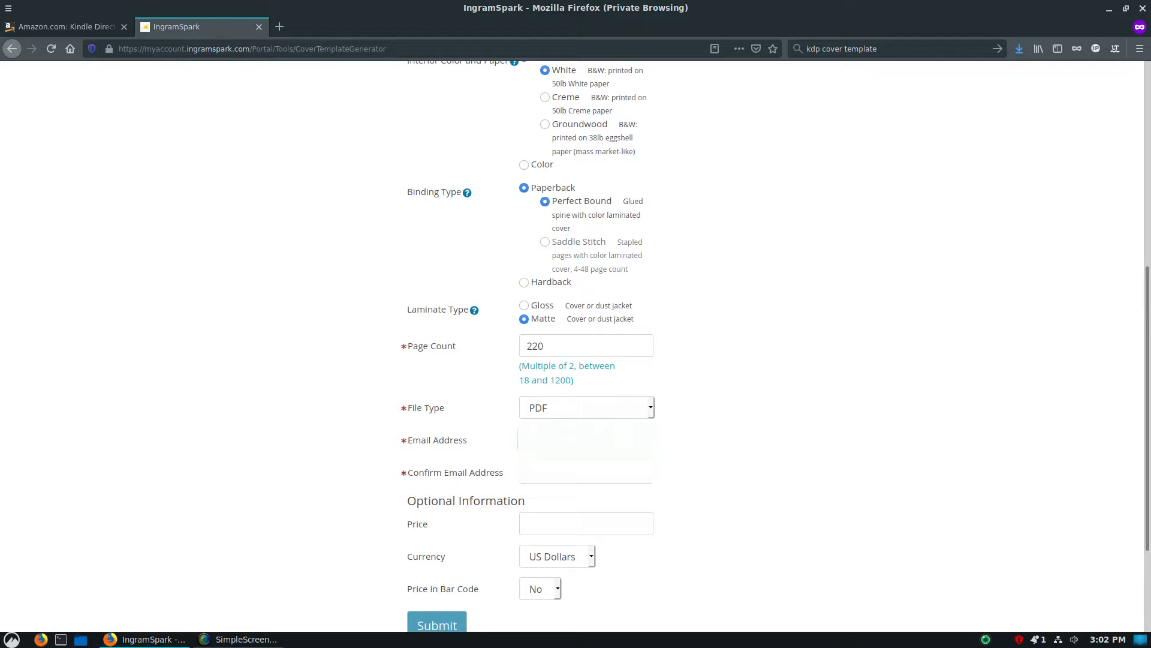
{"action": "left_click_drag", "start_coordinate": [633, 438], "coordinate": [523, 438]}
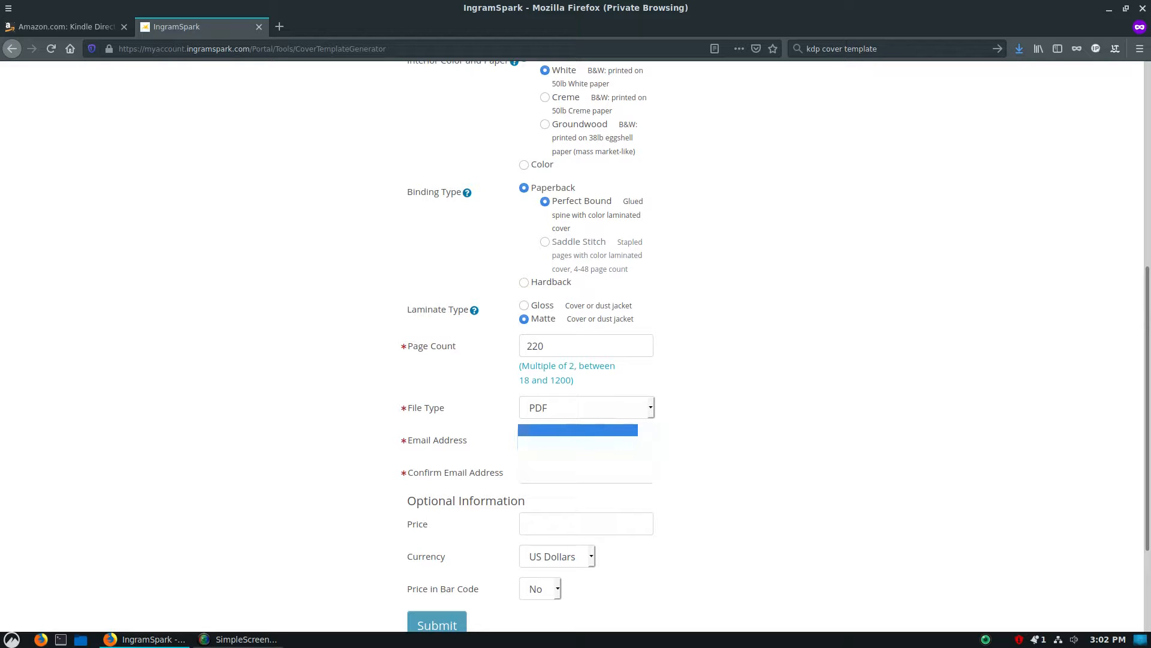
{"action": "left_click", "coordinate": [564, 473]}
{"action": "key", "text": "ctrl+v"}
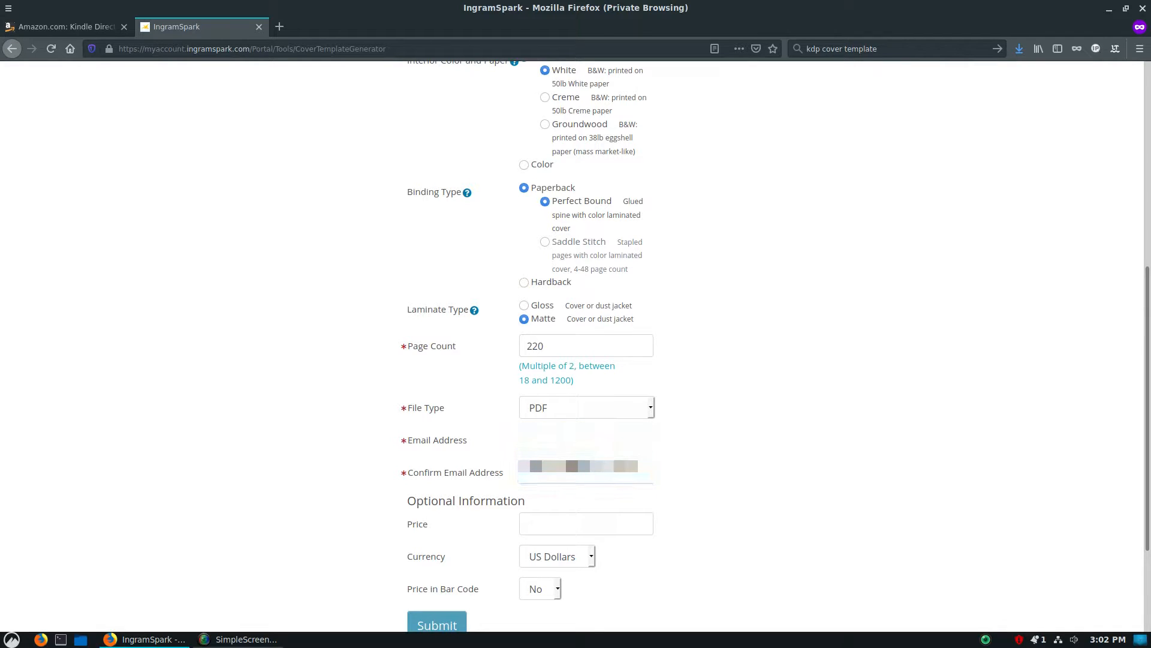
Set the book's optional price to 15.99
{"action": "scroll", "coordinate": [575, 524], "scroll_direction": "down", "scroll_amount": 2}
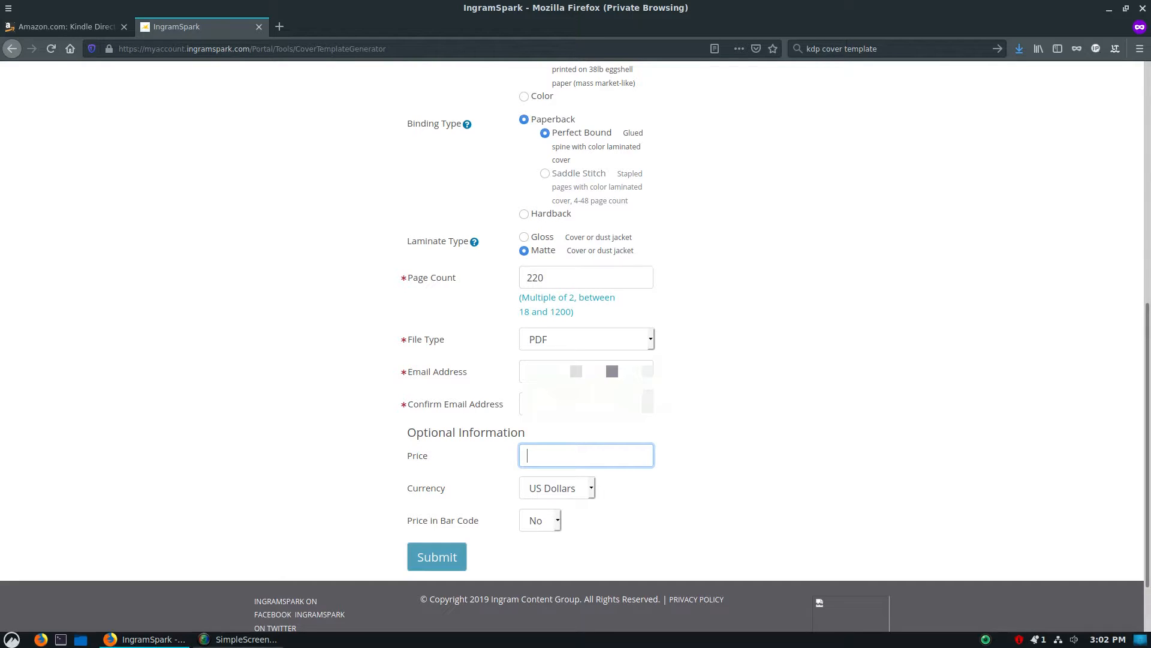
{"action": "type", "text": "15.99"}
{"action": "key", "text": "Tab"}
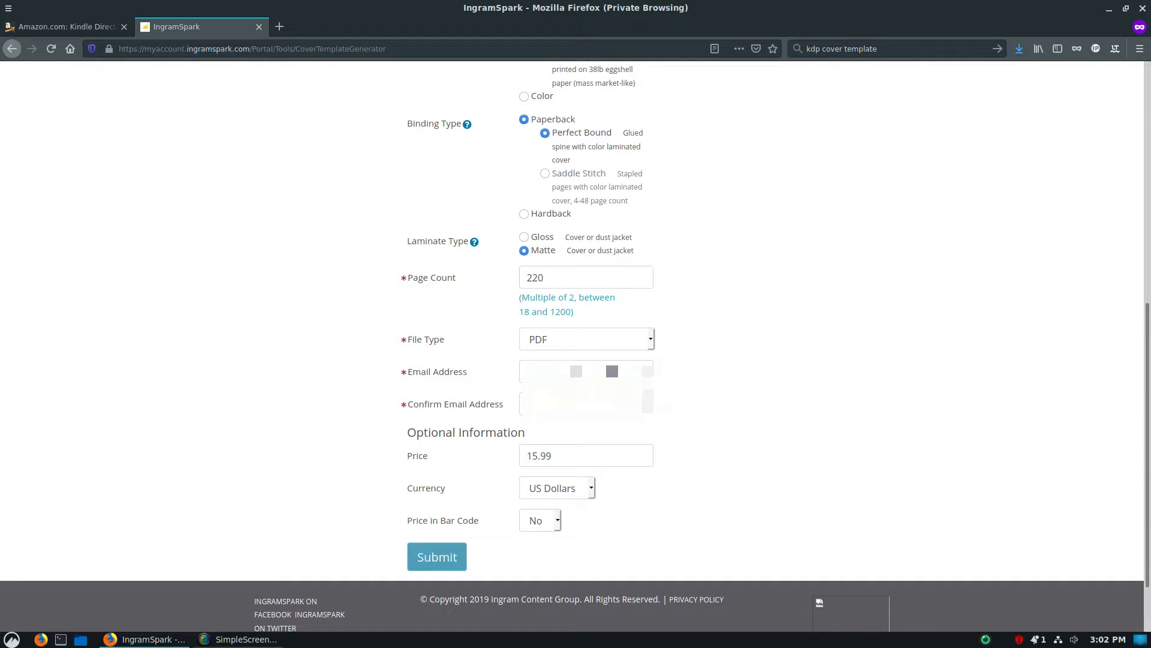
Set the price to be shown in the bar code to Yes, review the form entries and submit the template request
{"action": "left_click", "coordinate": [540, 520]}
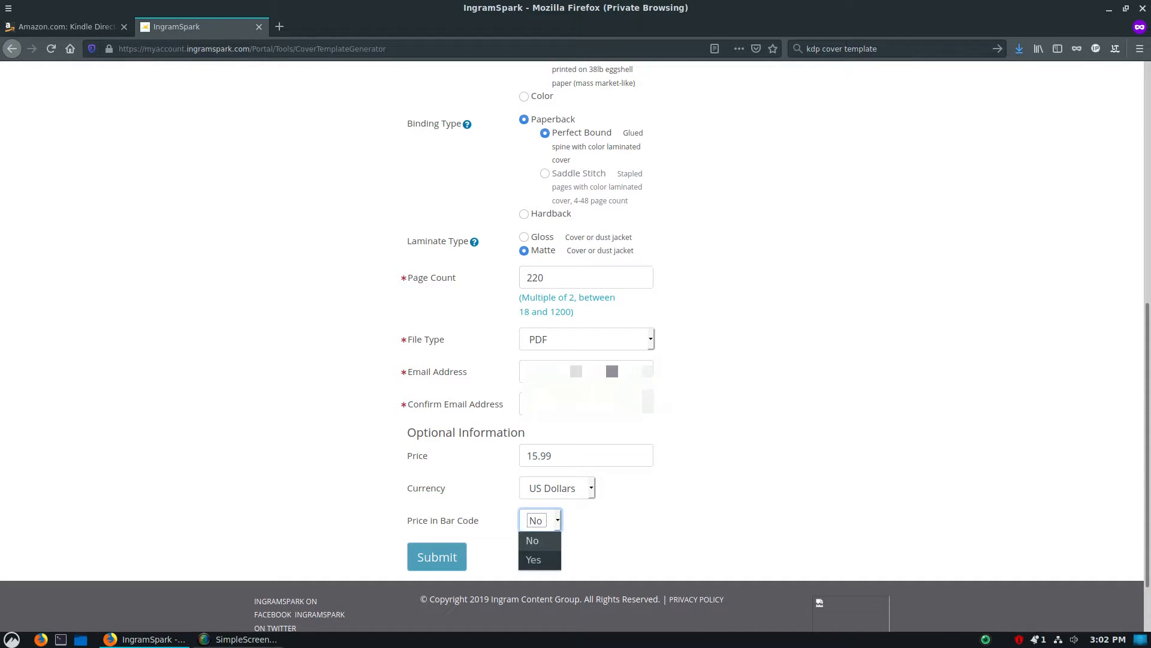
{"action": "left_click", "coordinate": [534, 560]}
{"action": "left_click", "coordinate": [623, 540]}
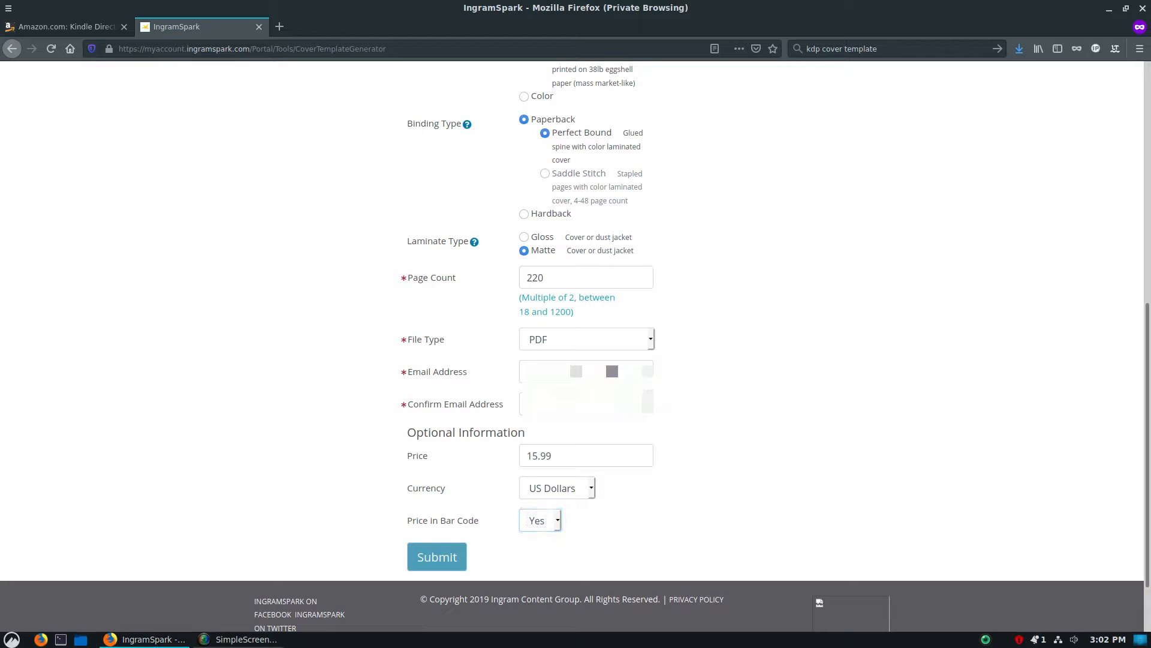
{"action": "scroll", "coordinate": [572, 346], "scroll_direction": "up", "scroll_amount": 12}
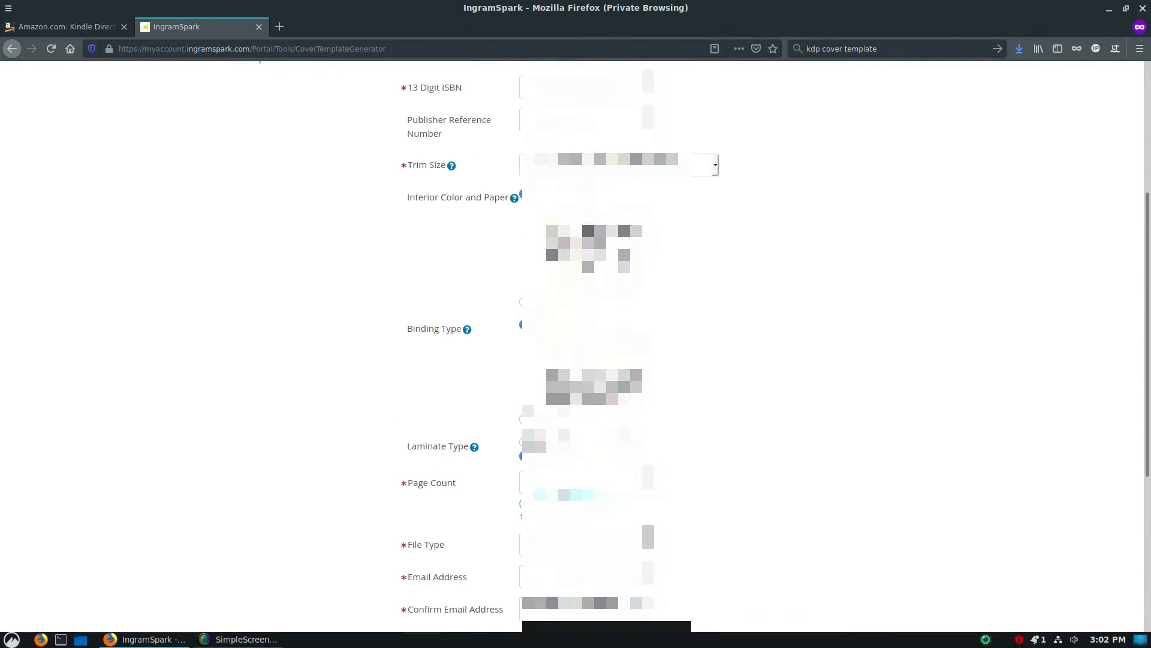
{"action": "scroll", "coordinate": [572, 346], "scroll_direction": "down", "scroll_amount": 11}
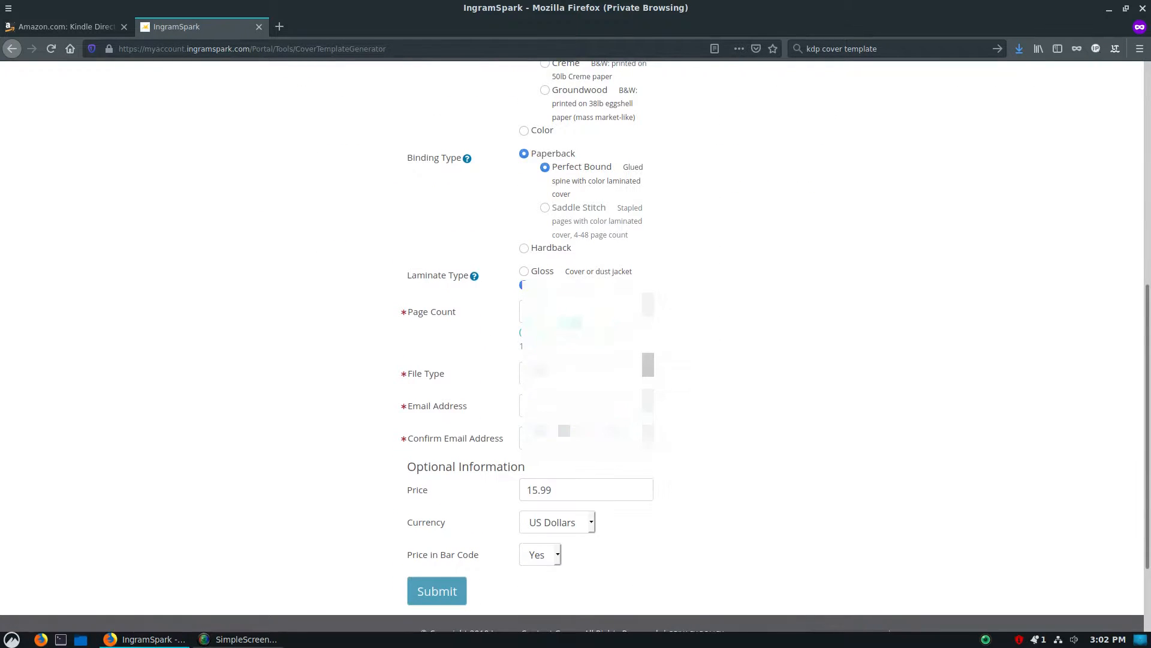
{"action": "scroll", "coordinate": [572, 346], "scroll_direction": "down", "scroll_amount": 3}
{"action": "left_click", "coordinate": [438, 477]}
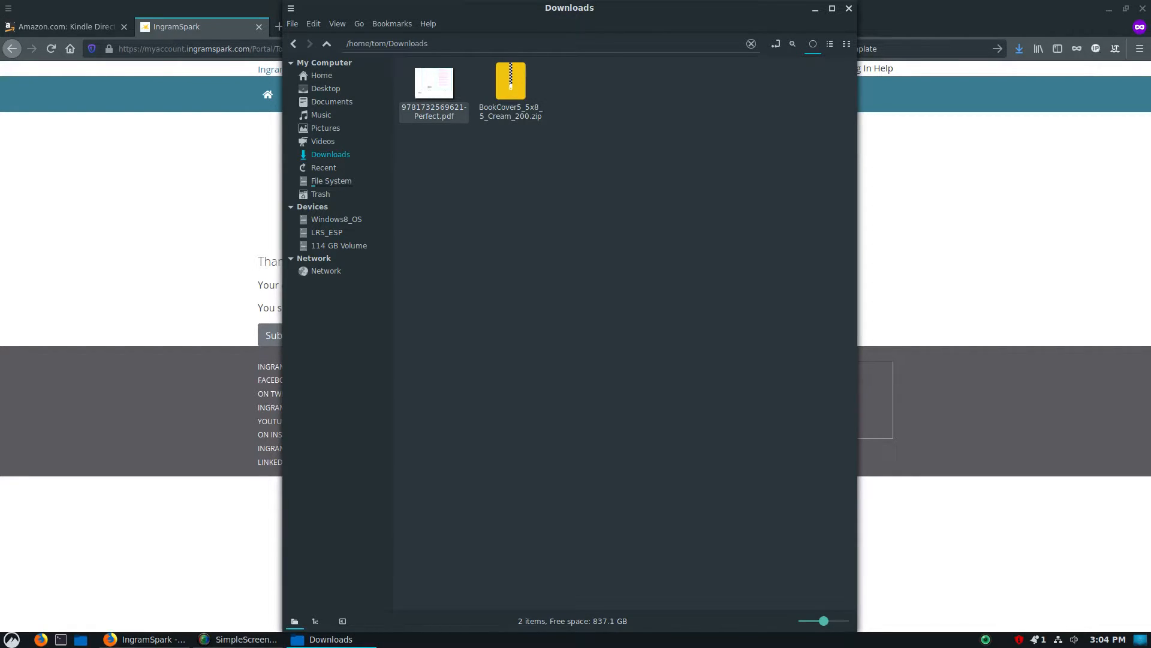
Open BookCover5_5x8_5_Cream_200.zip and extract its 5.5x8.5_Cream_200 folder into Downloads, closing the archive
{"action": "left_click", "coordinate": [435, 91]}
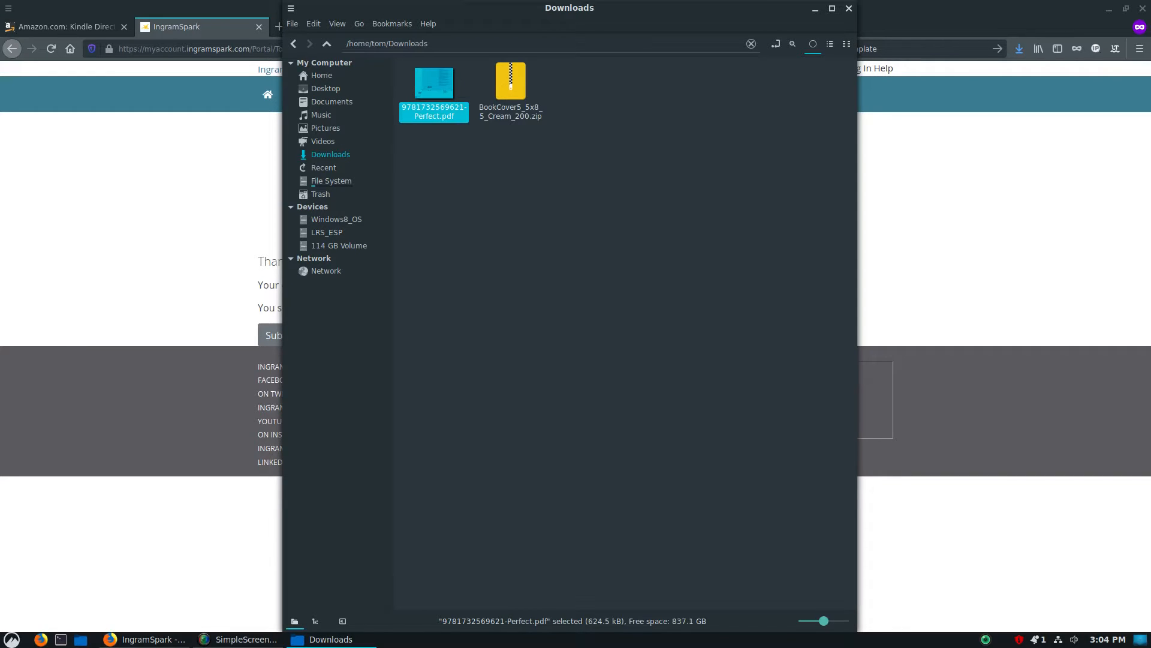
{"action": "left_click", "coordinate": [449, 180]}
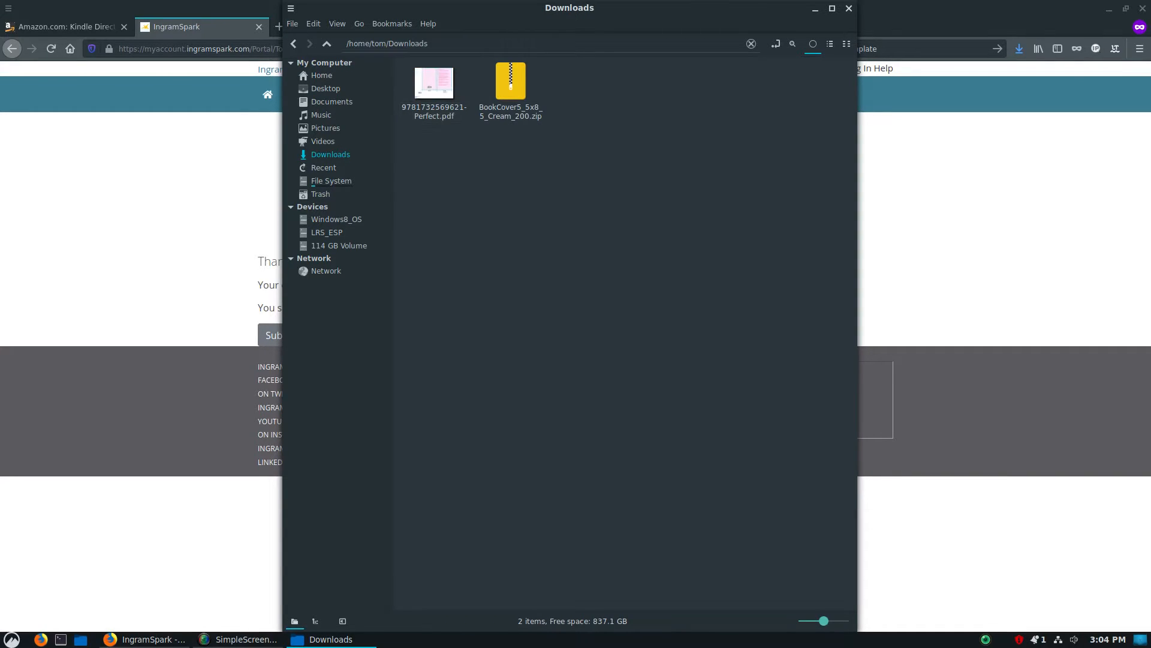
{"action": "double_click", "coordinate": [510, 87]}
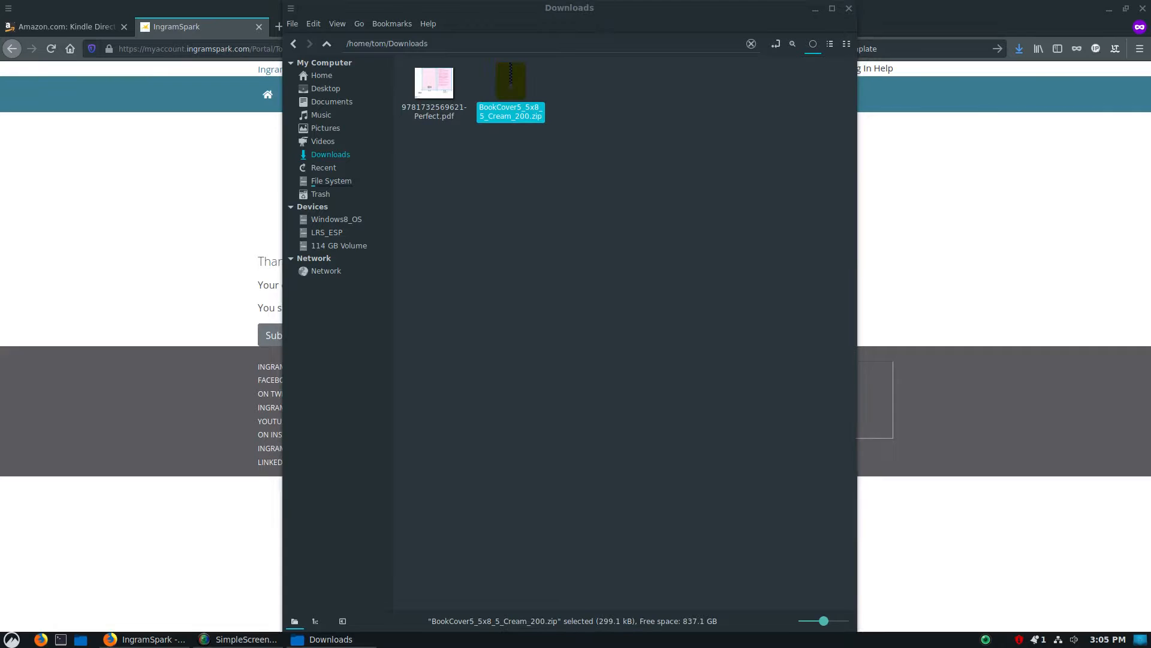
{"action": "left_click_drag", "start_coordinate": [557, 173], "coordinate": [872, 222]}
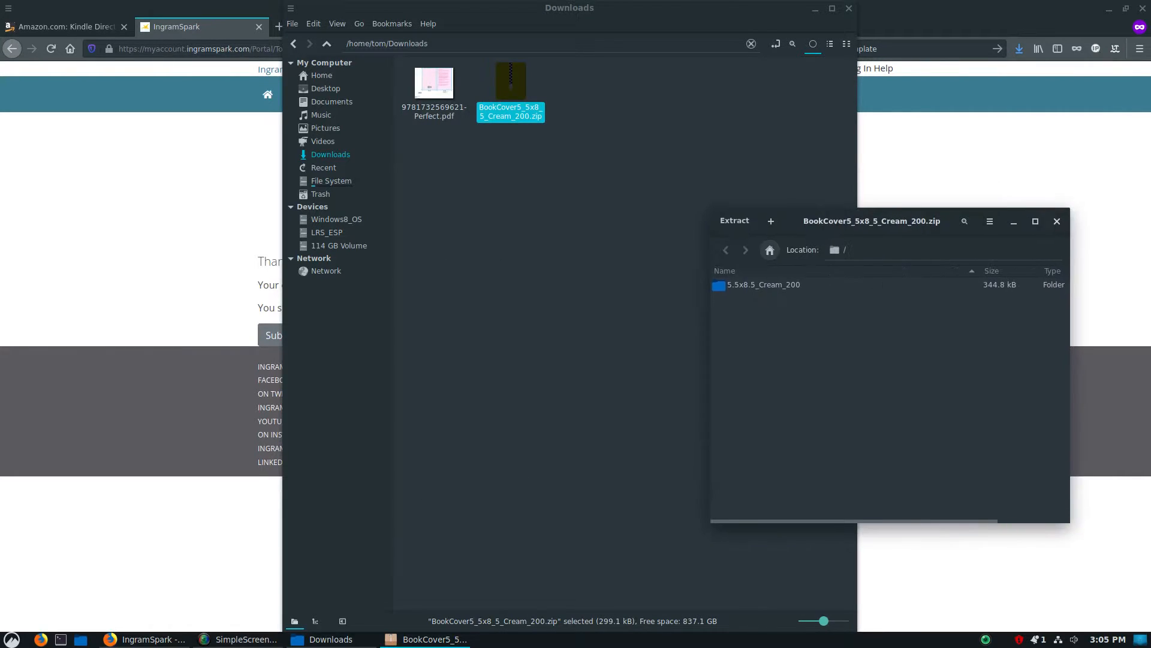
{"action": "left_click", "coordinate": [764, 285]}
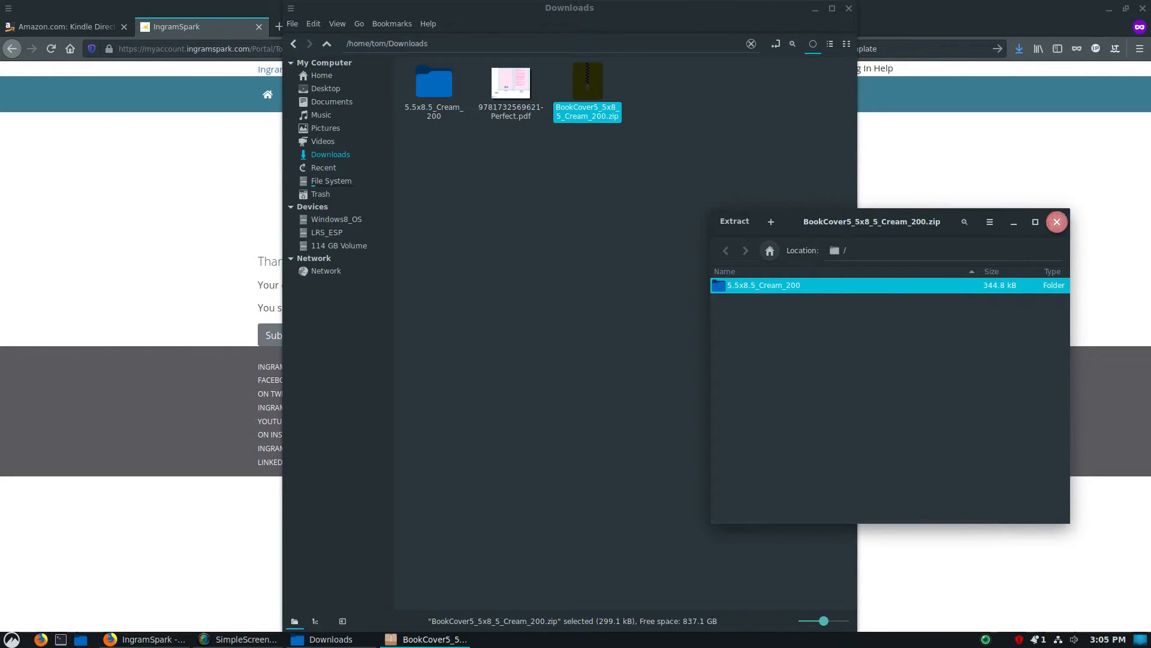
{"action": "left_click", "coordinate": [1057, 222]}
{"action": "left_click", "coordinate": [574, 178]}
In the extracted 5.5x8.5_Cream_200 folder, open 5.5x8.5_Cream_200.pdf with GNU Image Manipulation Program
{"action": "double_click", "coordinate": [433, 84]}
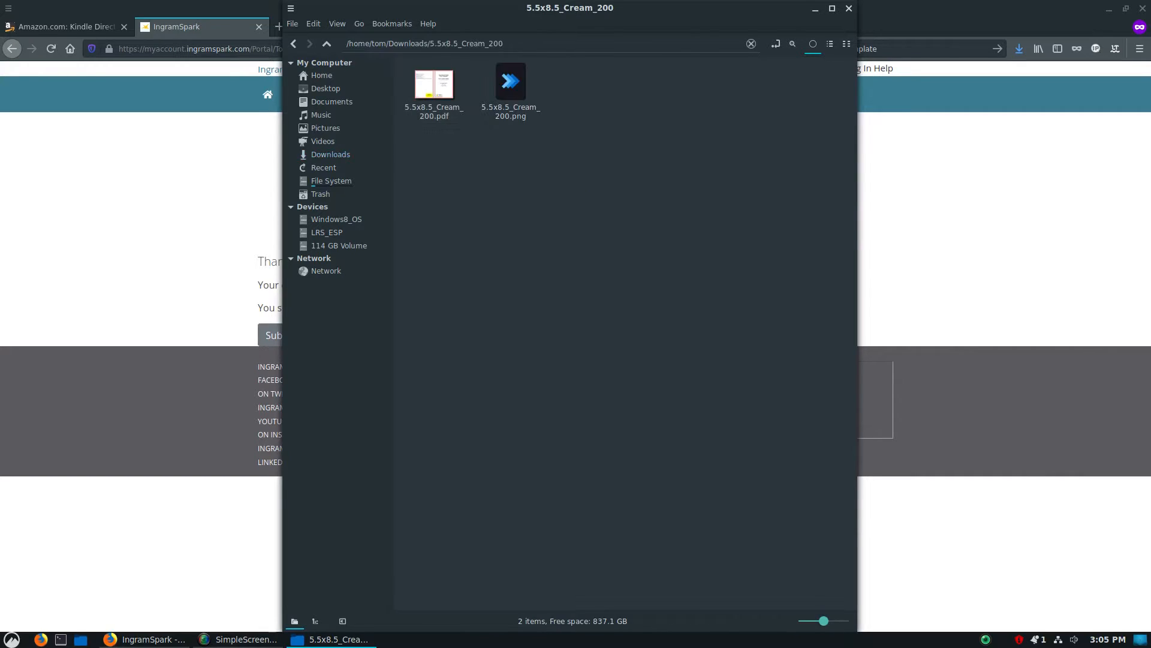
{"action": "left_click", "coordinate": [511, 84]}
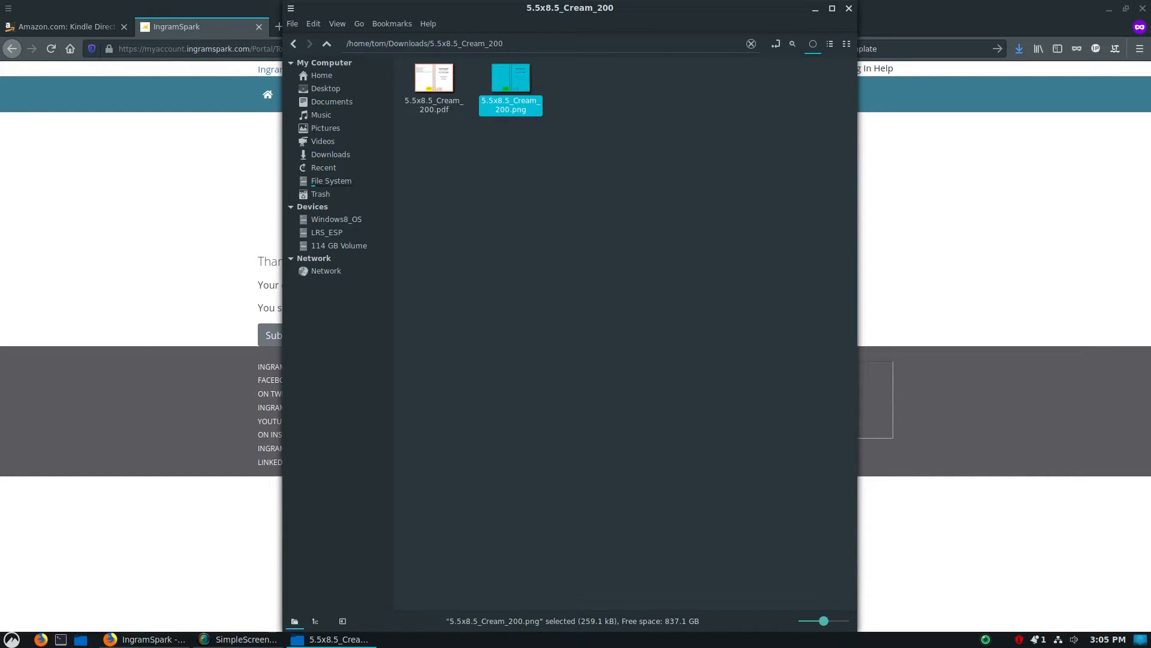
{"action": "left_click", "coordinate": [434, 84]}
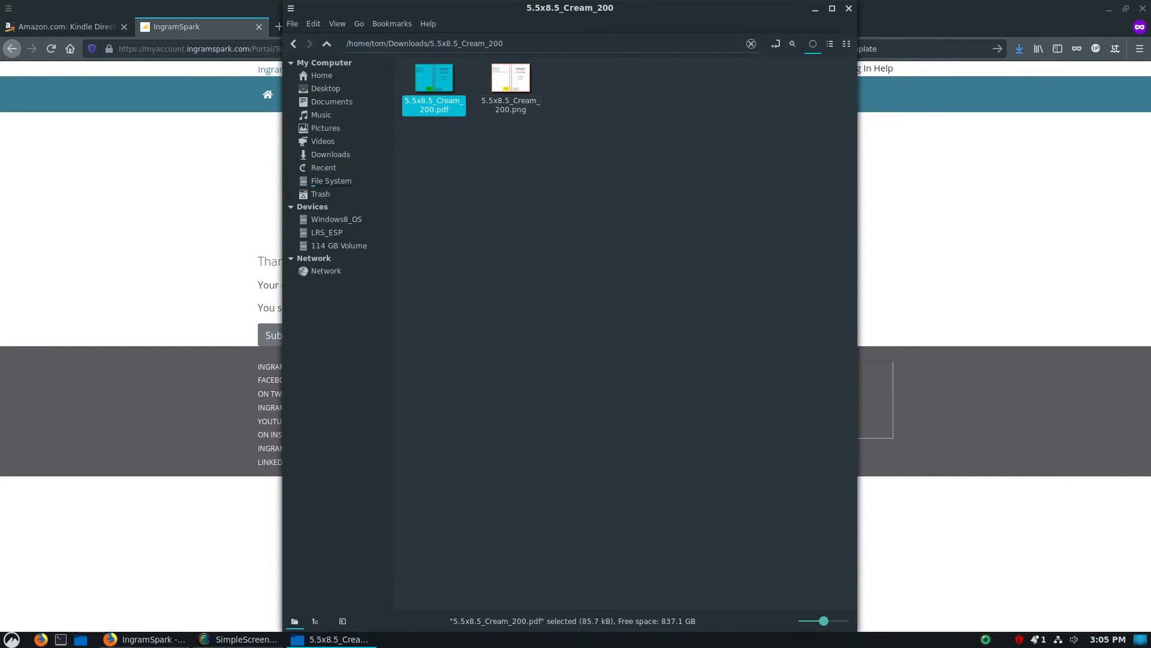
{"action": "right_click", "coordinate": [513, 98]}
{"action": "left_click", "coordinate": [506, 75]}
{"action": "right_click", "coordinate": [506, 75]}
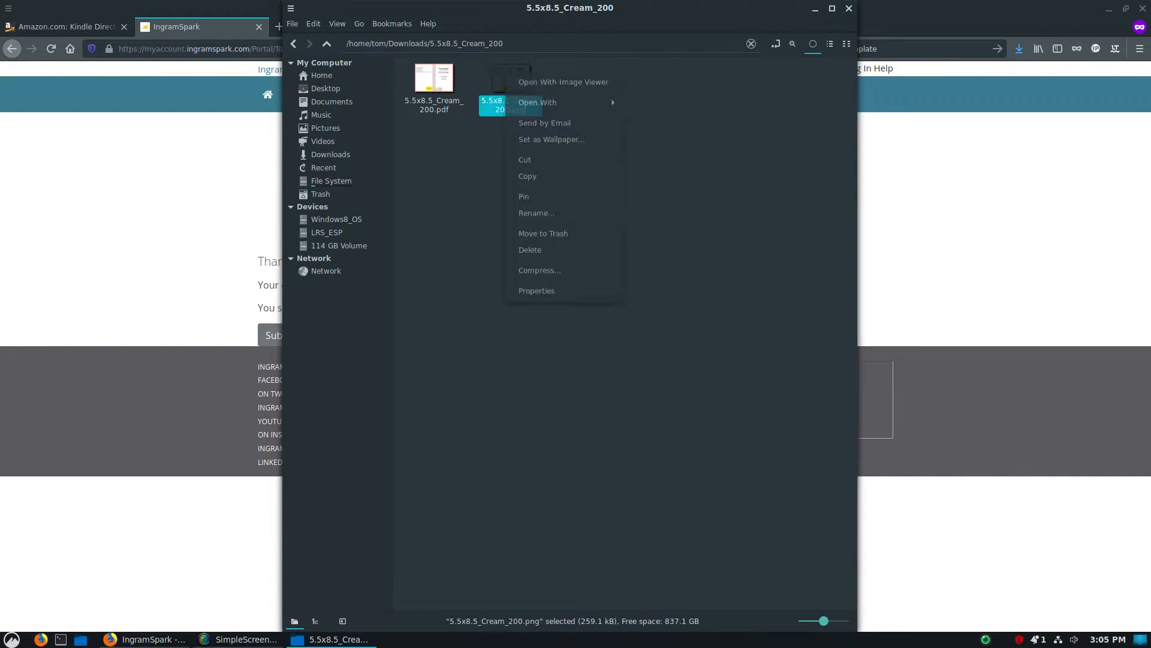
{"action": "left_click", "coordinate": [434, 84]}
{"action": "right_click", "coordinate": [441, 84]}
{"action": "mouse_move", "coordinate": [510, 113]}
{"action": "left_click", "coordinate": [648, 129]}
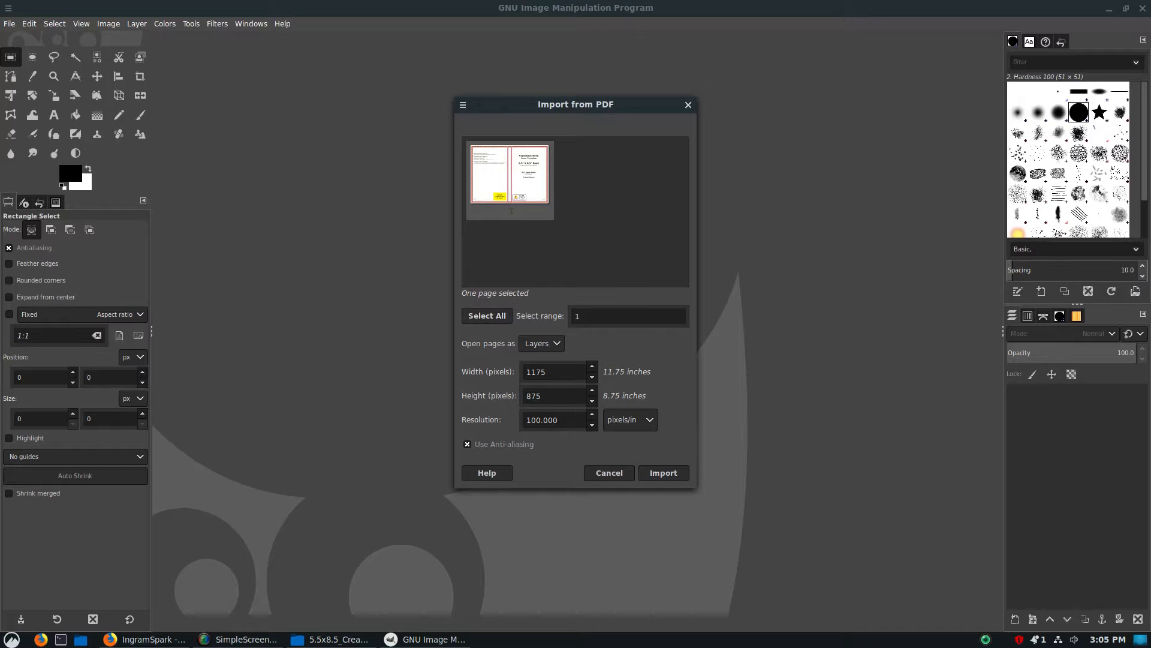
Set the PDF import resolution to 300 pixels/in and import the cover template page
{"action": "double_click", "coordinate": [542, 420]}
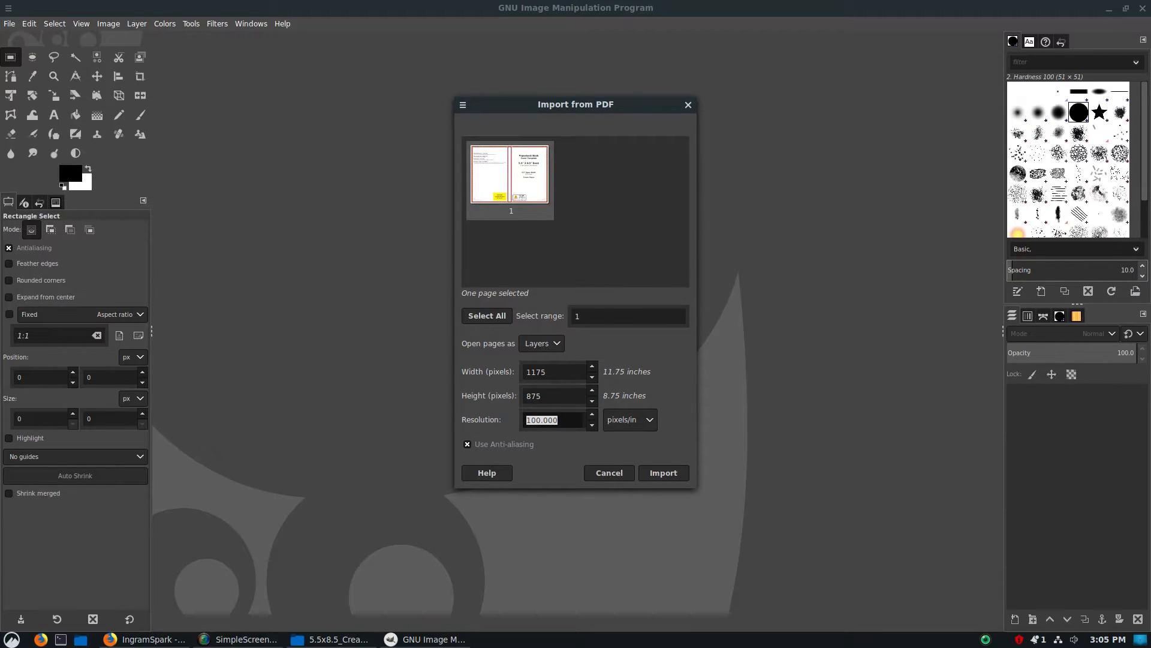
{"action": "type", "text": "300"}
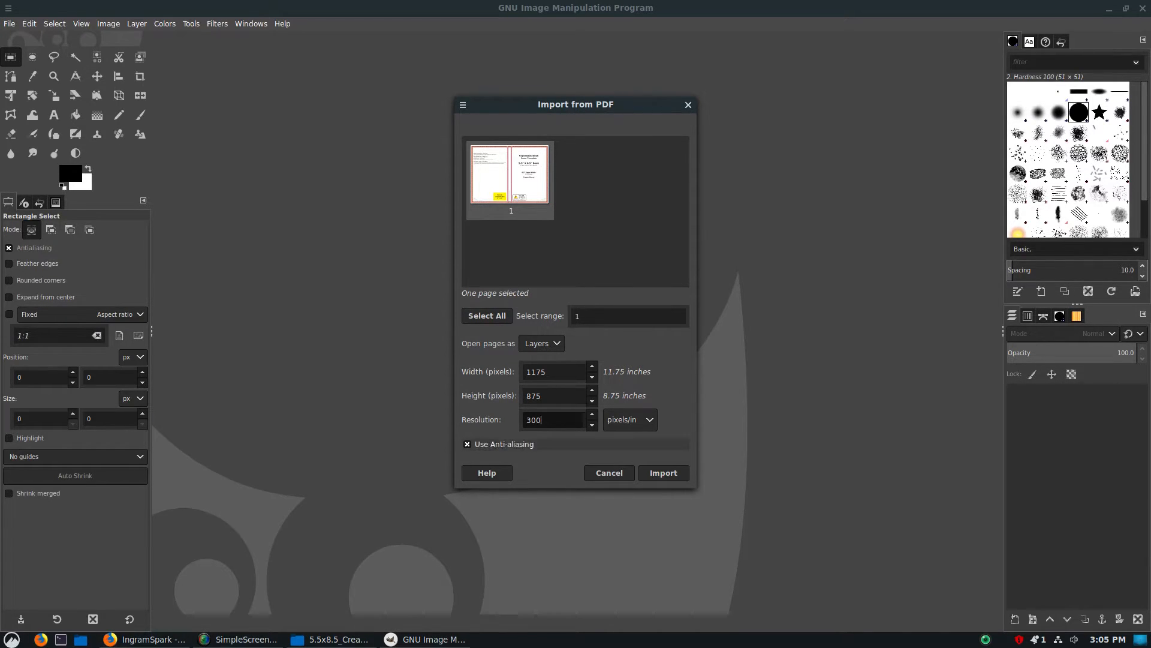
{"action": "left_click", "coordinate": [554, 371]}
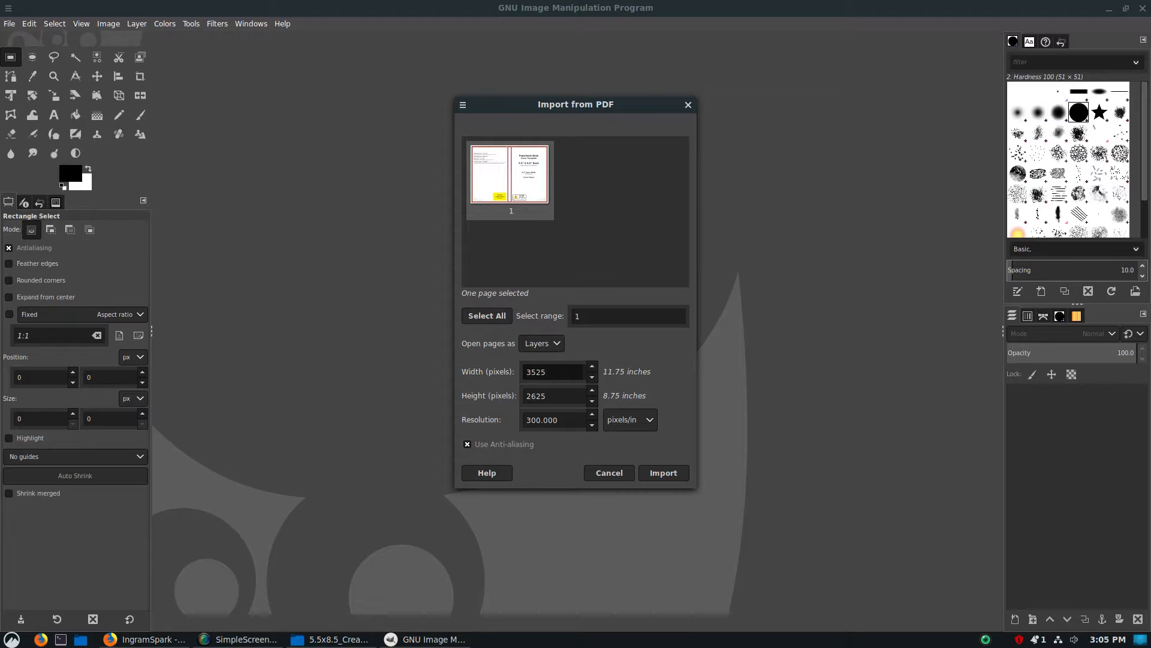
{"action": "key", "text": "Tab"}
{"action": "key", "text": "Tab"}
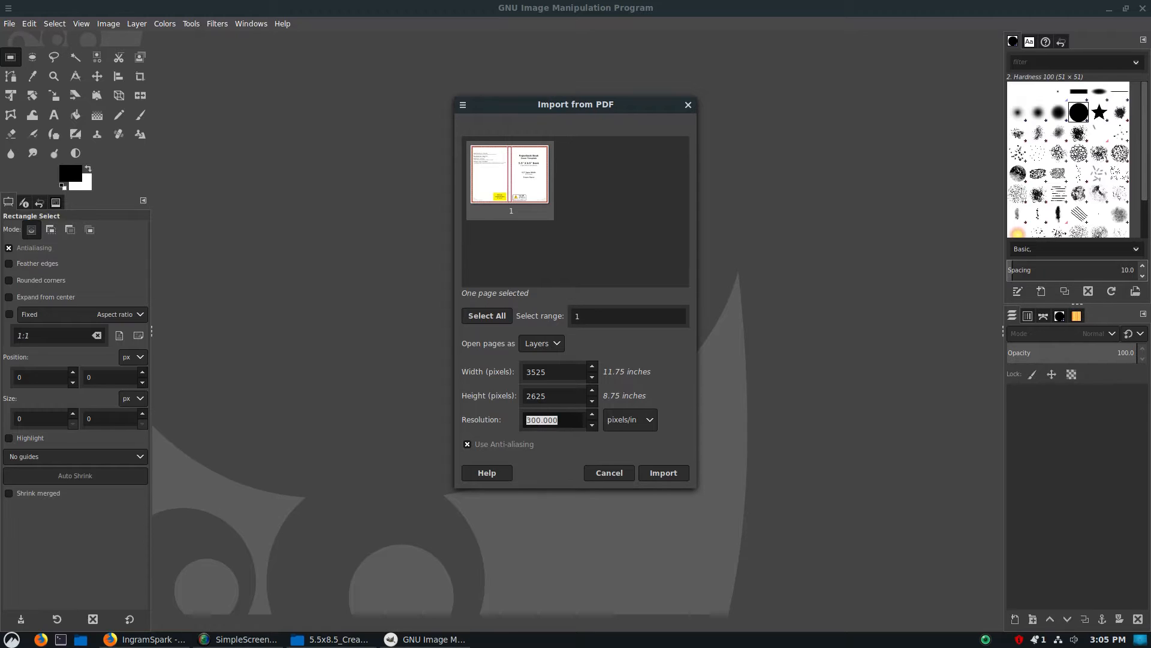
{"action": "key", "text": "Return"}
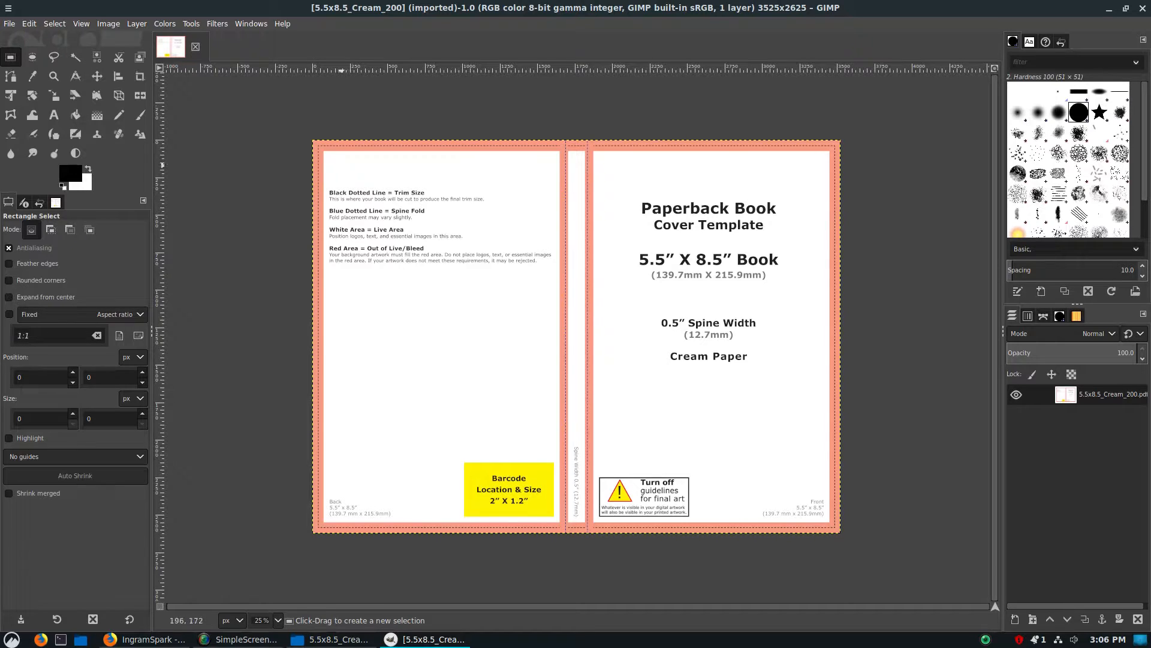
Draw a rectangular selection about 137 x 39 px over the black dotted trim line along the back cover's upper edge
{"action": "scroll", "coordinate": [332, 146], "scroll_direction": "up", "scroll_amount": 5}
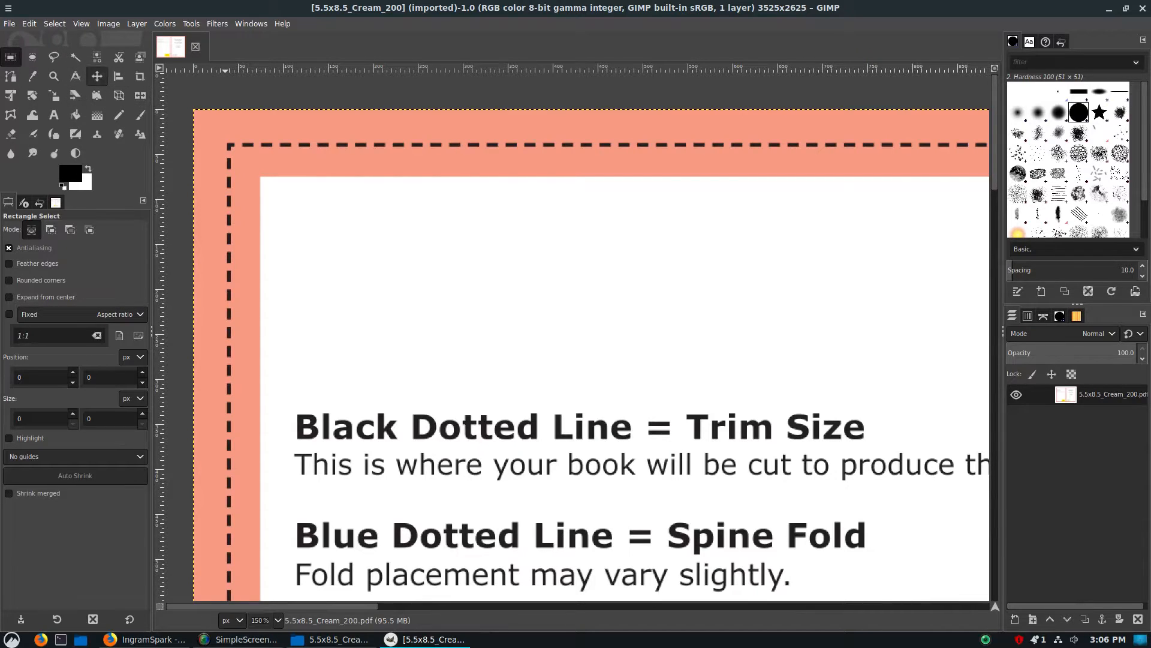
{"action": "left_click_drag", "start_coordinate": [399, 127], "coordinate": [523, 161]}
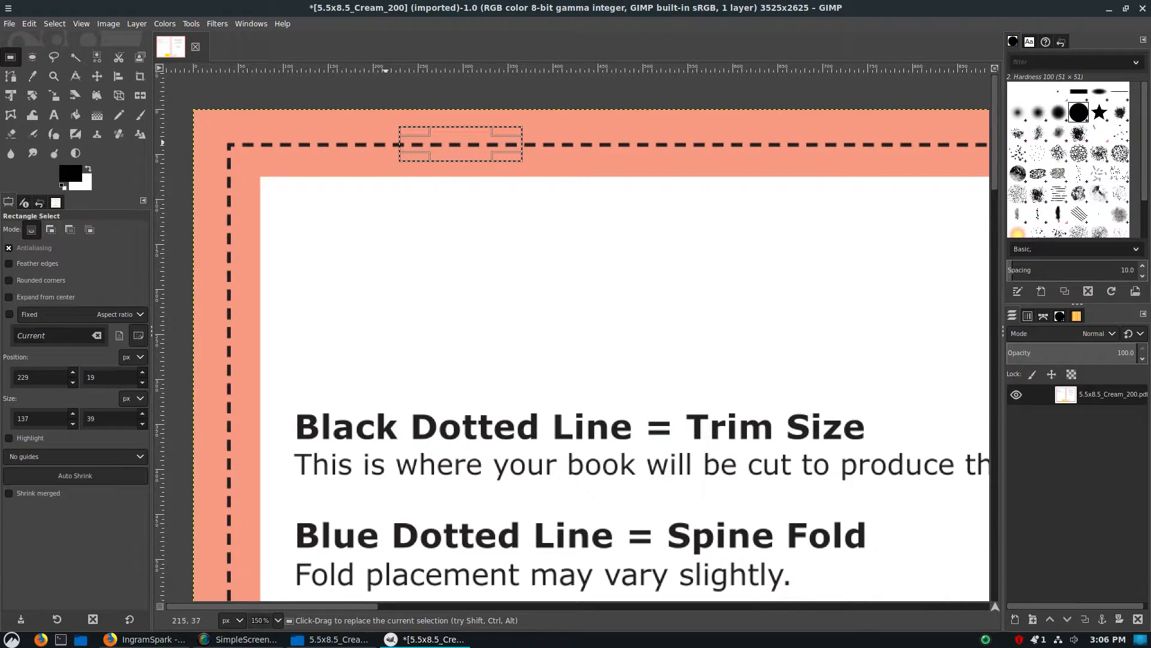
{"action": "scroll", "coordinate": [599, 324], "scroll_direction": "down", "scroll_amount": 5}
{"action": "scroll", "coordinate": [598, 323], "scroll_direction": "up", "scroll_amount": 3}
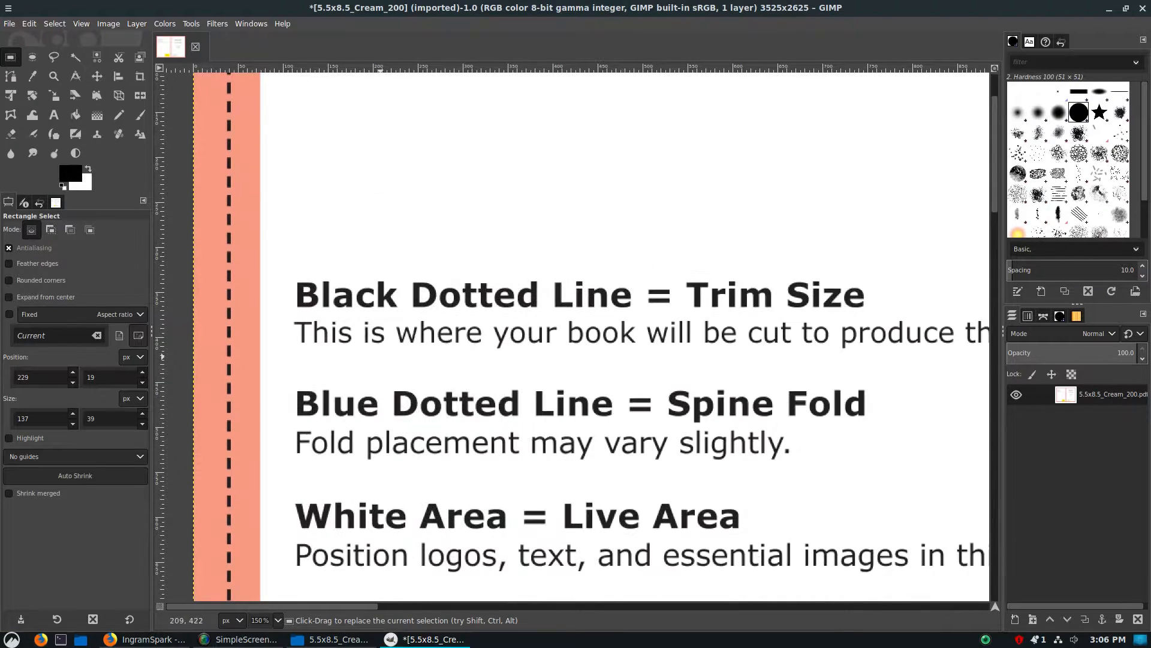
Examine the template's explanatory notes and the blue dotted fold lines on both sides of the spine
{"action": "key", "text": "ctrl"}
{"action": "scroll", "coordinate": [810, 425], "scroll_direction": "down", "scroll_amount": 2}
{"action": "scroll", "coordinate": [836, 414], "scroll_direction": "down", "scroll_amount": 5}
{"action": "scroll", "coordinate": [836, 410], "scroll_direction": "up", "scroll_amount": 2}
{"action": "scroll", "coordinate": [835, 411], "scroll_direction": "right", "scroll_amount": 13}
{"action": "scroll", "coordinate": [833, 419], "scroll_direction": "left", "scroll_amount": 3}
{"action": "scroll", "coordinate": [569, 351], "scroll_direction": "up", "scroll_amount": 3}
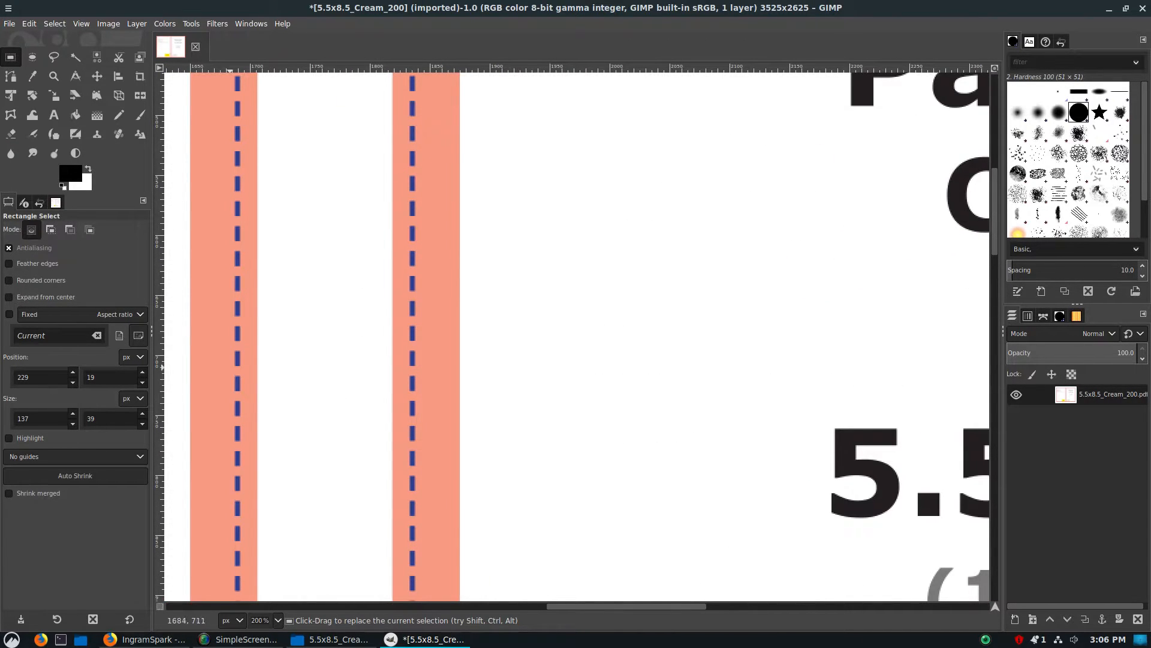
{"action": "scroll", "coordinate": [222, 390], "scroll_direction": "left", "scroll_amount": 15}
{"action": "key", "text": "ctrl"}
{"action": "scroll", "coordinate": [162, 394], "scroll_direction": "down", "scroll_amount": 3}
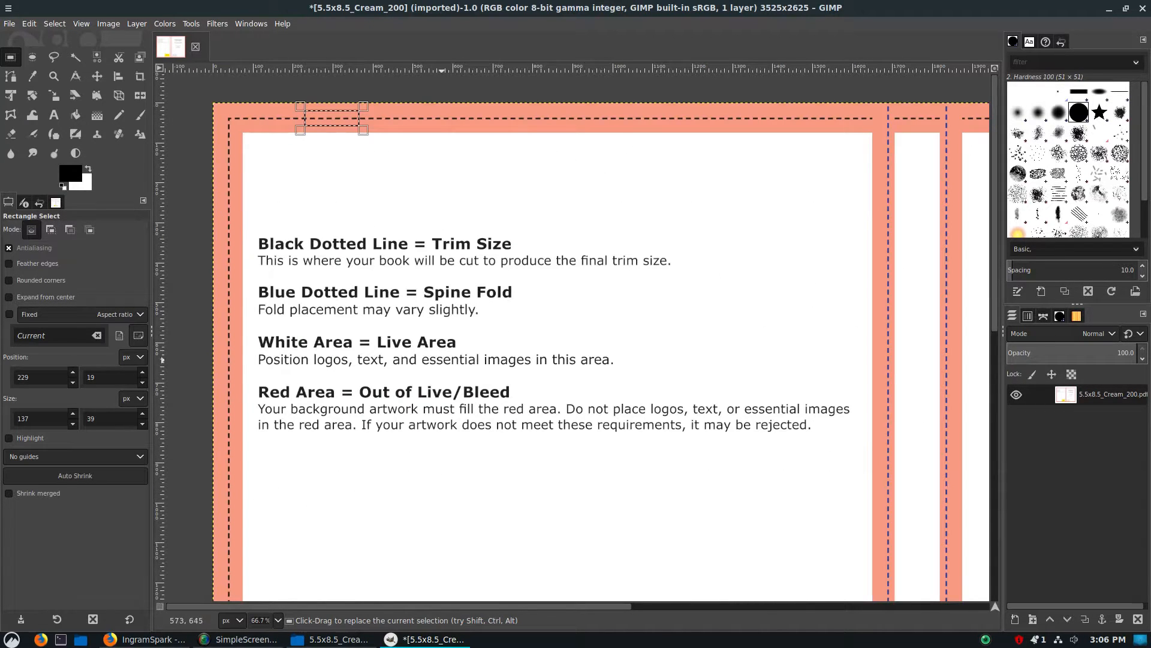
Examine the barcode area on the back cover, the spine and front cover, and the full template layout
{"action": "scroll", "coordinate": [585, 399], "scroll_direction": "down", "scroll_amount": 1}
{"action": "scroll", "coordinate": [586, 398], "scroll_direction": "down", "scroll_amount": 5}
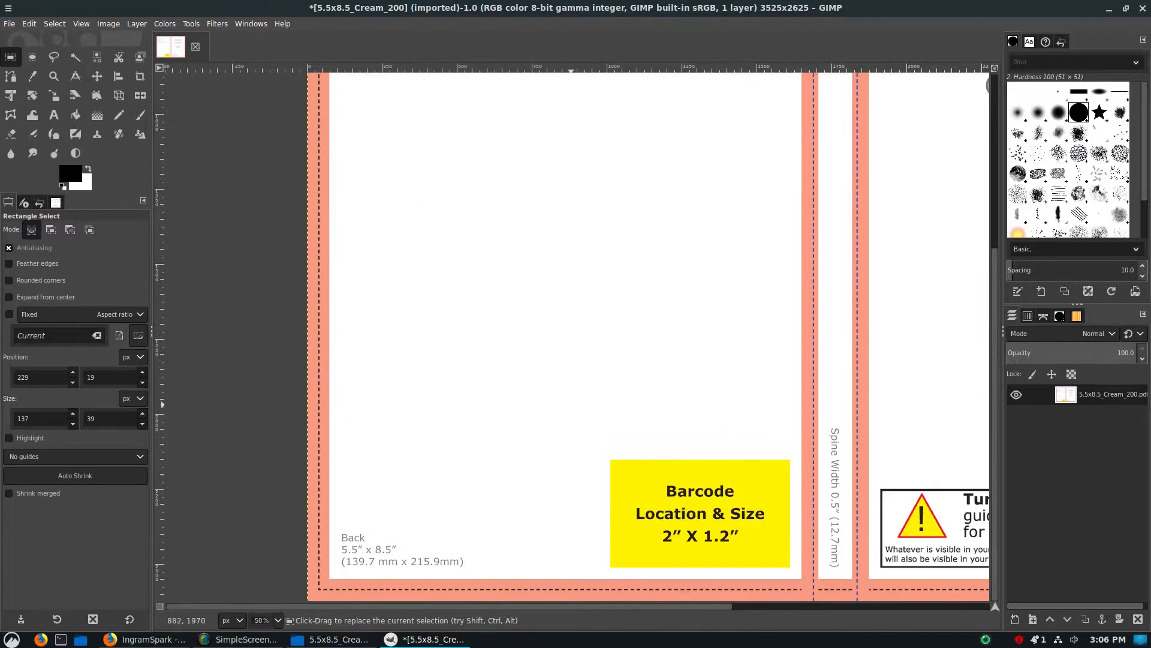
{"action": "scroll", "coordinate": [881, 372], "scroll_direction": "down", "scroll_amount": 3}
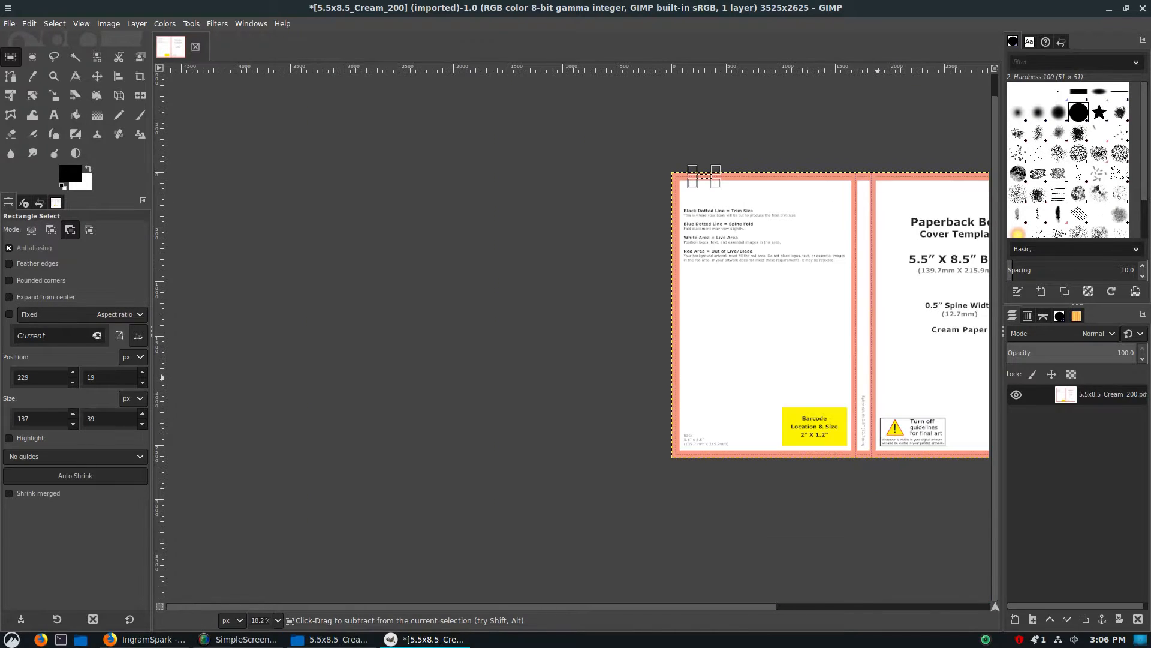
{"action": "scroll", "coordinate": [735, 378], "scroll_direction": "right", "scroll_amount": 3}
{"action": "scroll", "coordinate": [723, 376], "scroll_direction": "right", "scroll_amount": 1}
{"action": "scroll", "coordinate": [615, 355], "scroll_direction": "up", "scroll_amount": 2}
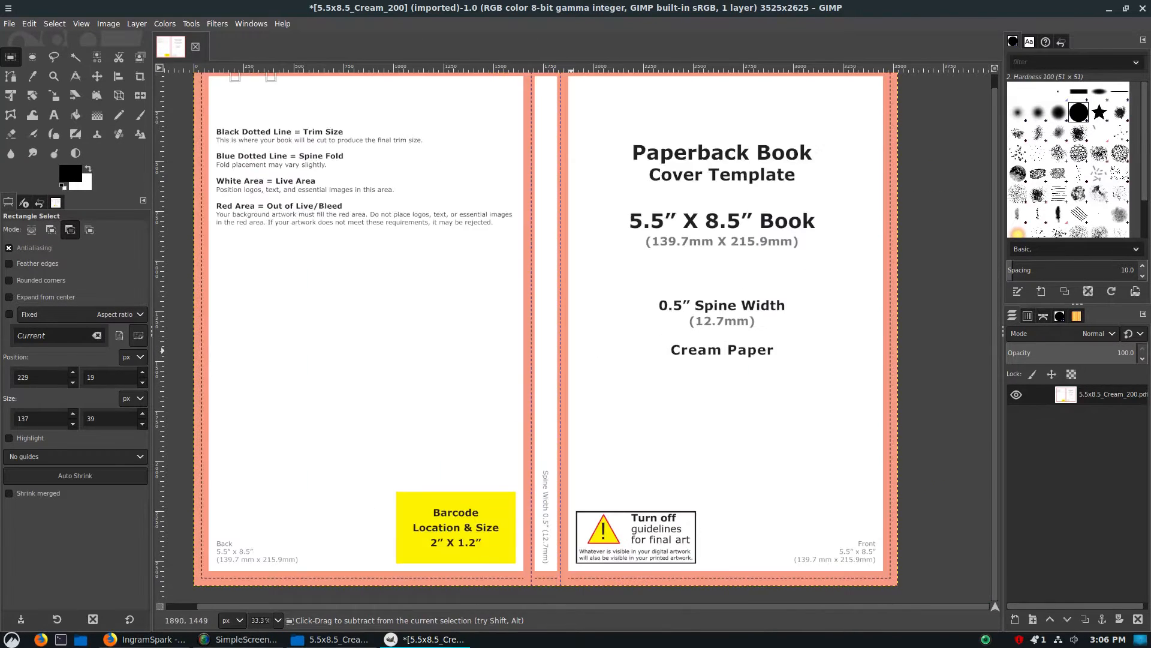
{"action": "scroll", "coordinate": [584, 352], "scroll_direction": "down", "scroll_amount": 1}
{"action": "scroll", "coordinate": [571, 351], "scroll_direction": "up", "scroll_amount": 1}
{"action": "scroll", "coordinate": [571, 352], "scroll_direction": "up", "scroll_amount": 1}
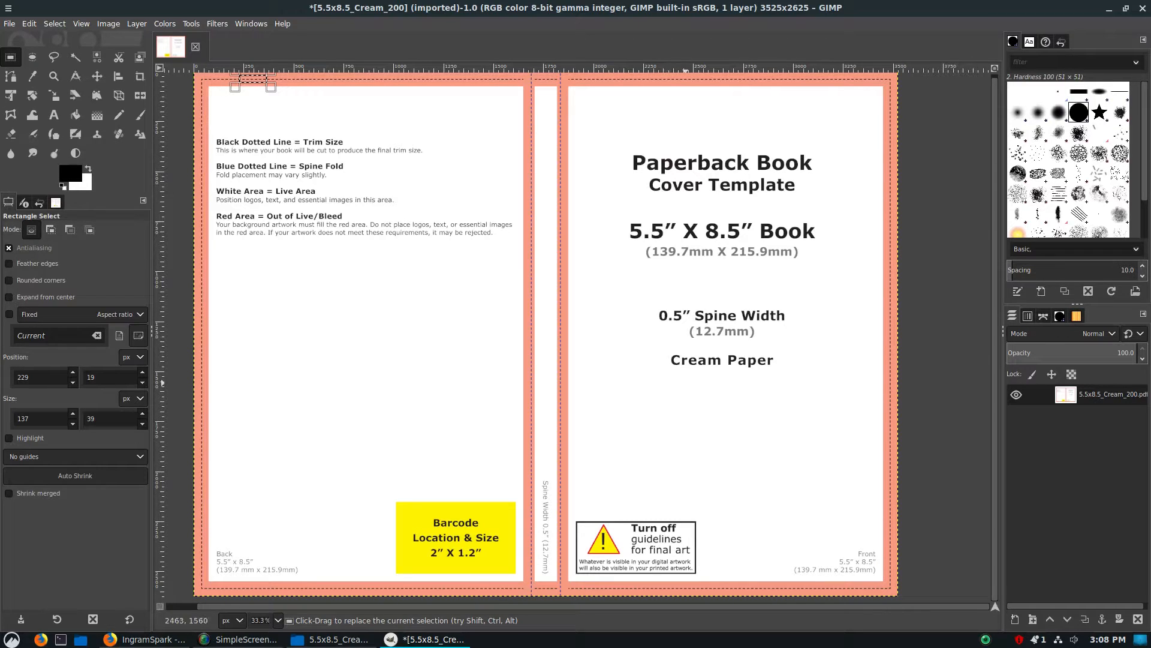
{"action": "scroll", "coordinate": [651, 313], "scroll_direction": "up", "scroll_amount": 1}
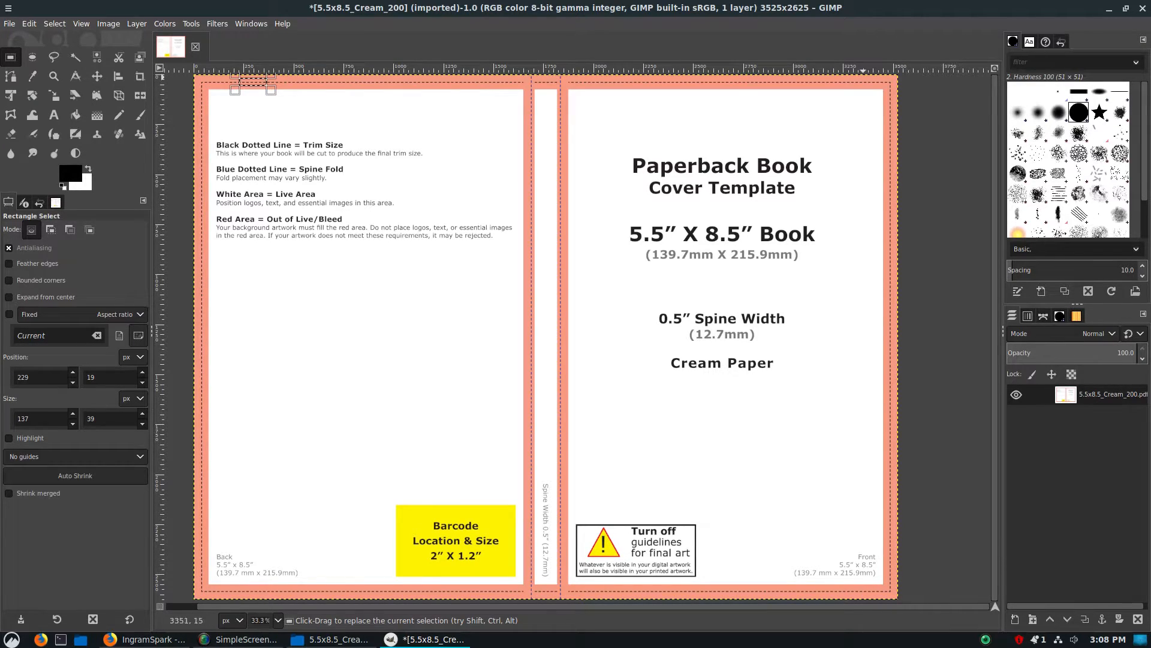
Switch to the desktop and open the IANA folder inside the publishing stuff folder
{"action": "left_click", "coordinate": [1109, 8]}
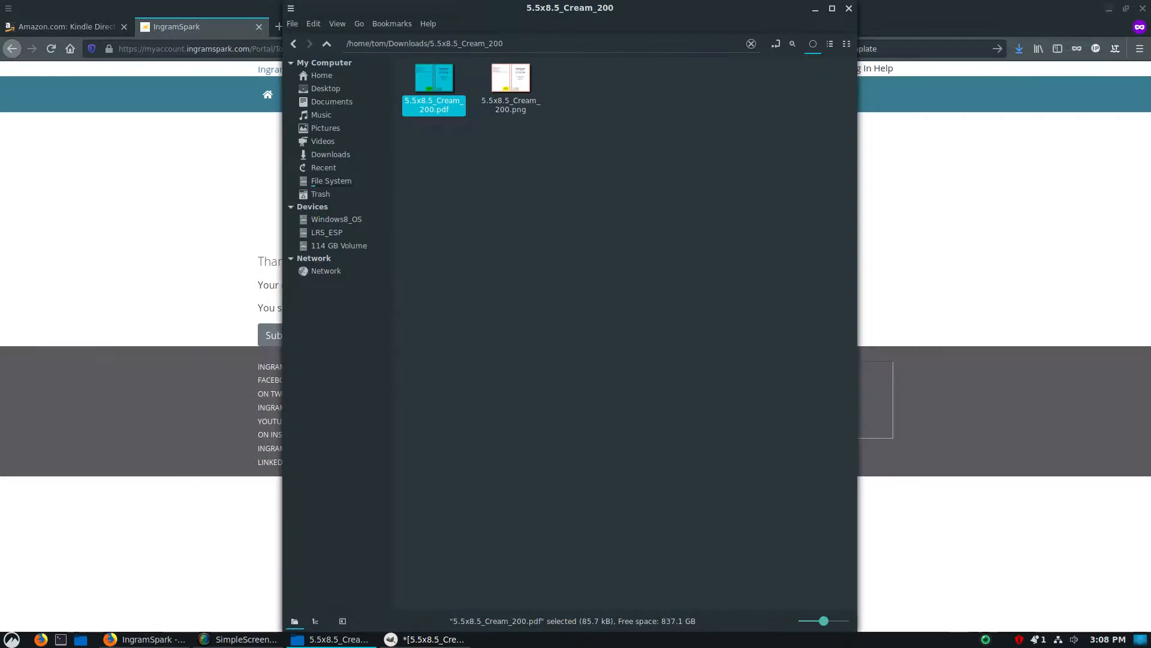
{"action": "left_click", "coordinate": [1109, 9]}
{"action": "left_click", "coordinate": [144, 66]}
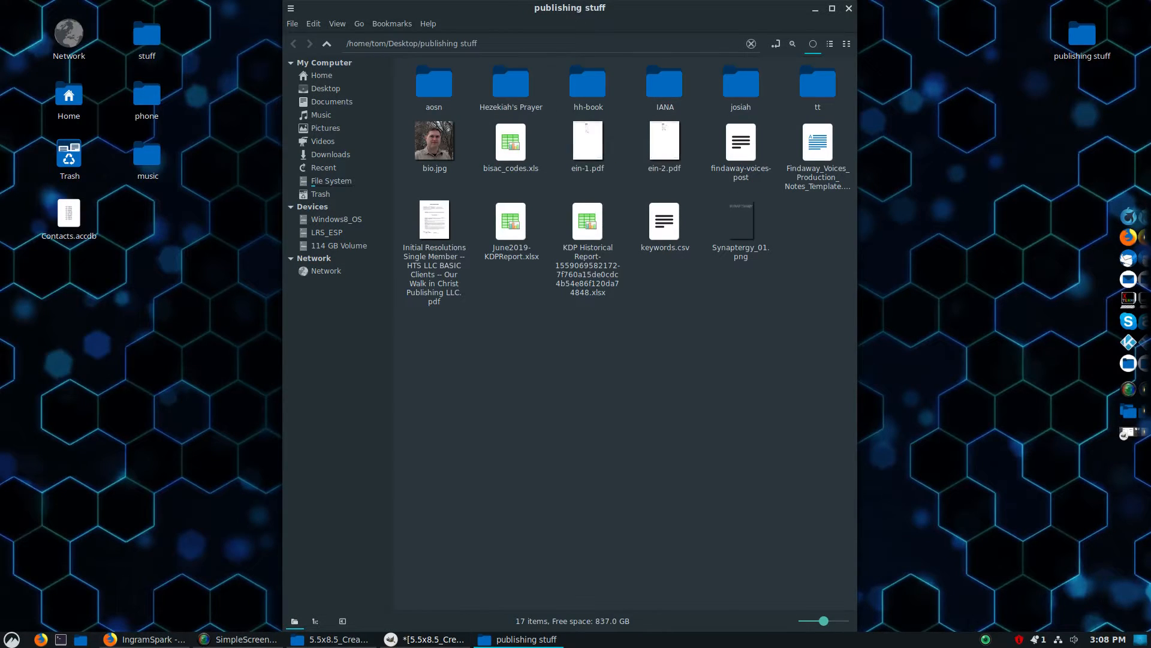
{"action": "double_click", "coordinate": [664, 83]}
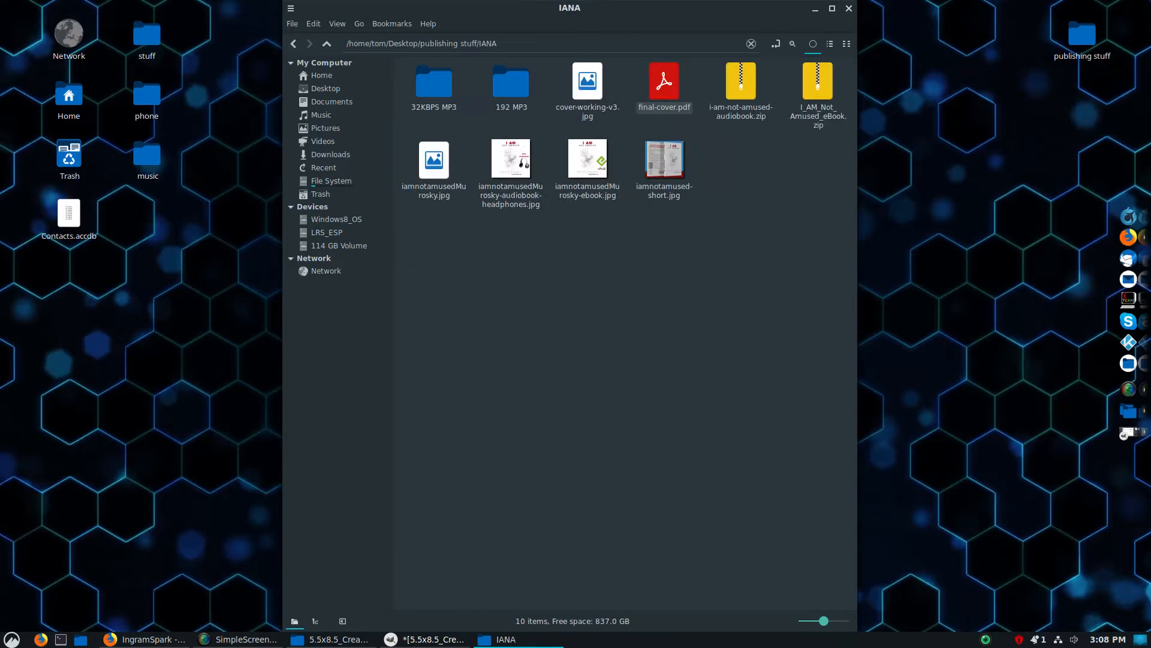
Open cover-working-v3.jpg from the IANA folder in GNU Image Manipulation Program and copy the entire image
{"action": "left_click", "coordinate": [587, 83]}
{"action": "right_click", "coordinate": [595, 84]}
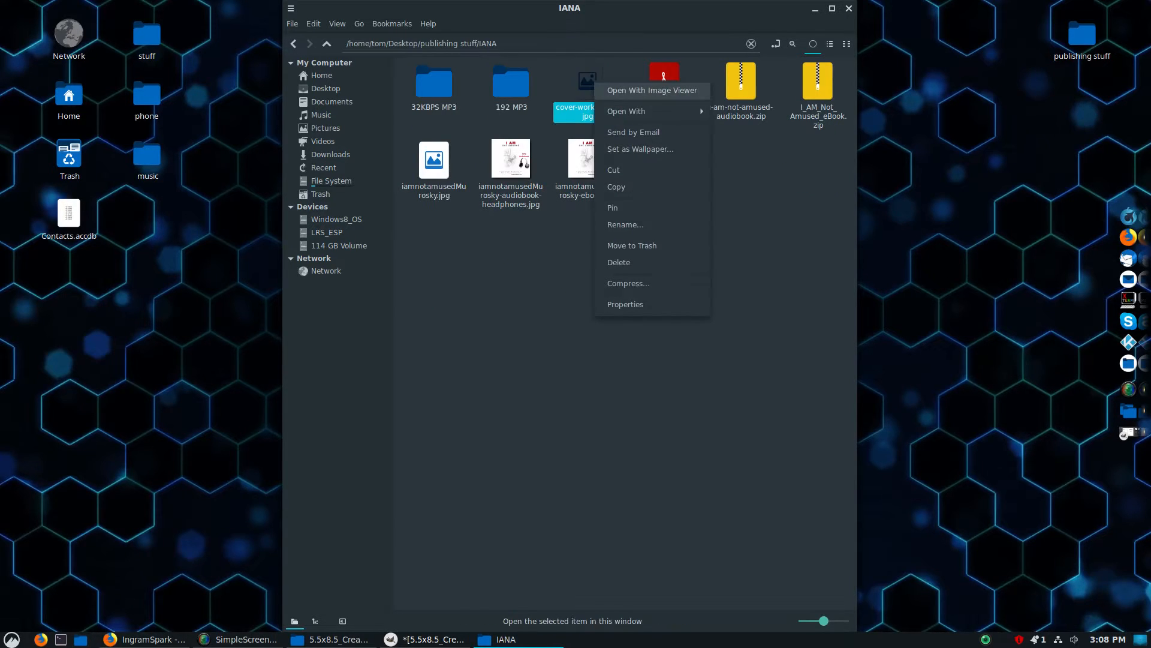
{"action": "mouse_move", "coordinate": [627, 111]}
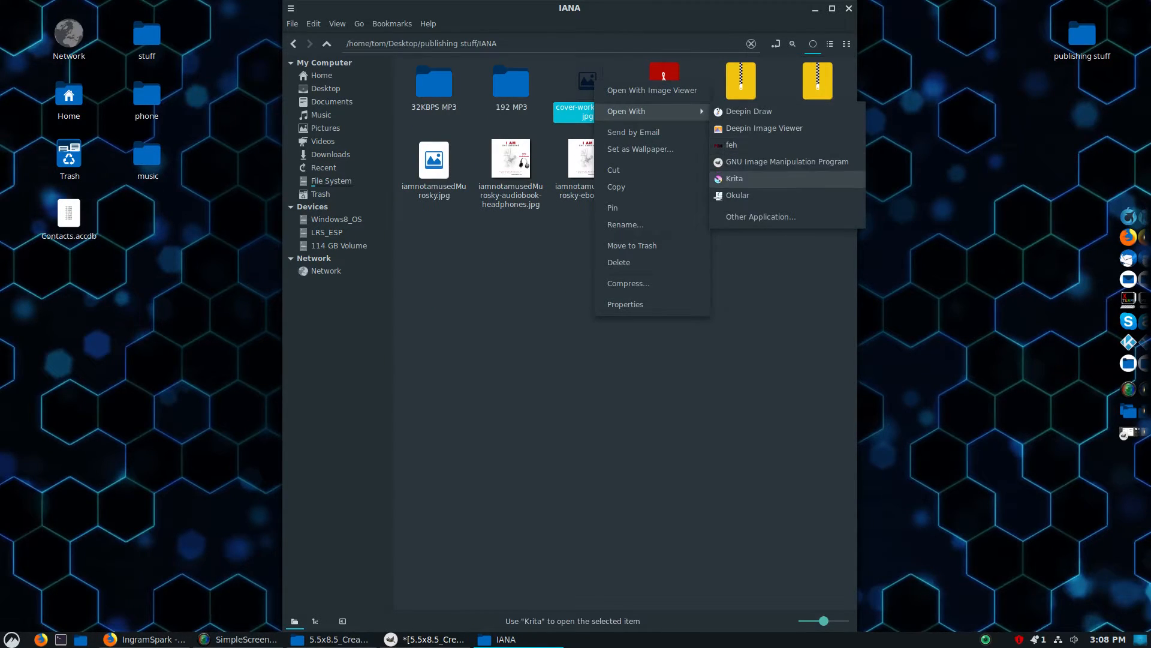
{"action": "left_click", "coordinate": [780, 161]}
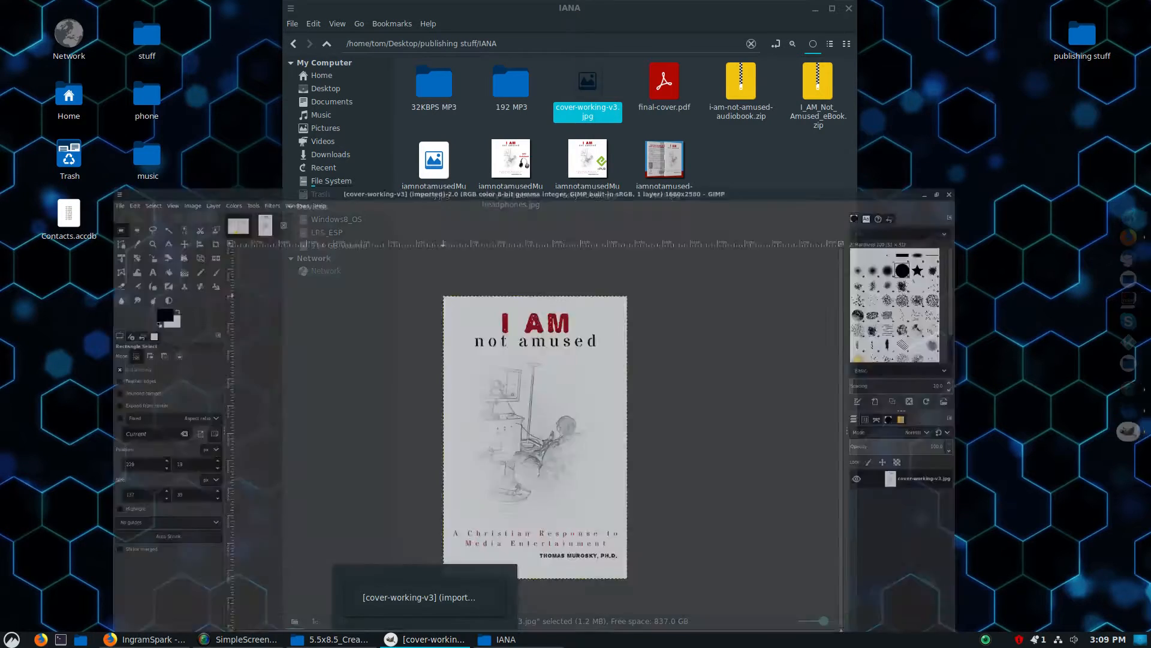
{"action": "key", "text": "ctrl+c"}
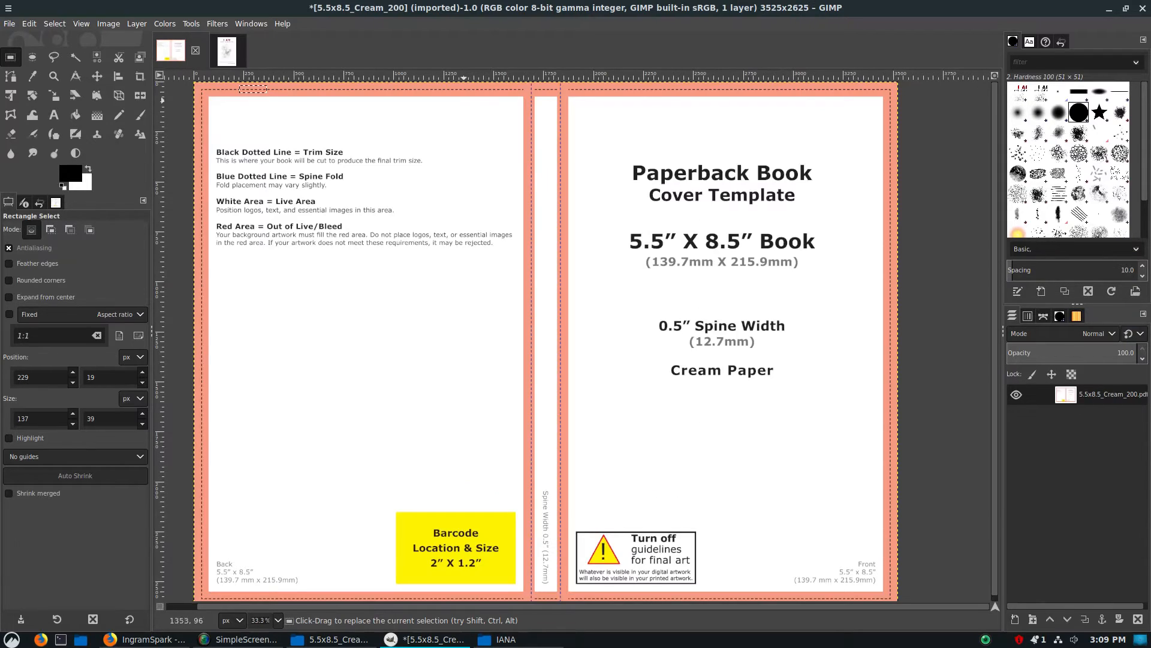
Paste the copied front cover artwork into the 5.5x8.5_Cream_200 template as a new layer
{"action": "key", "text": "alt+v"}
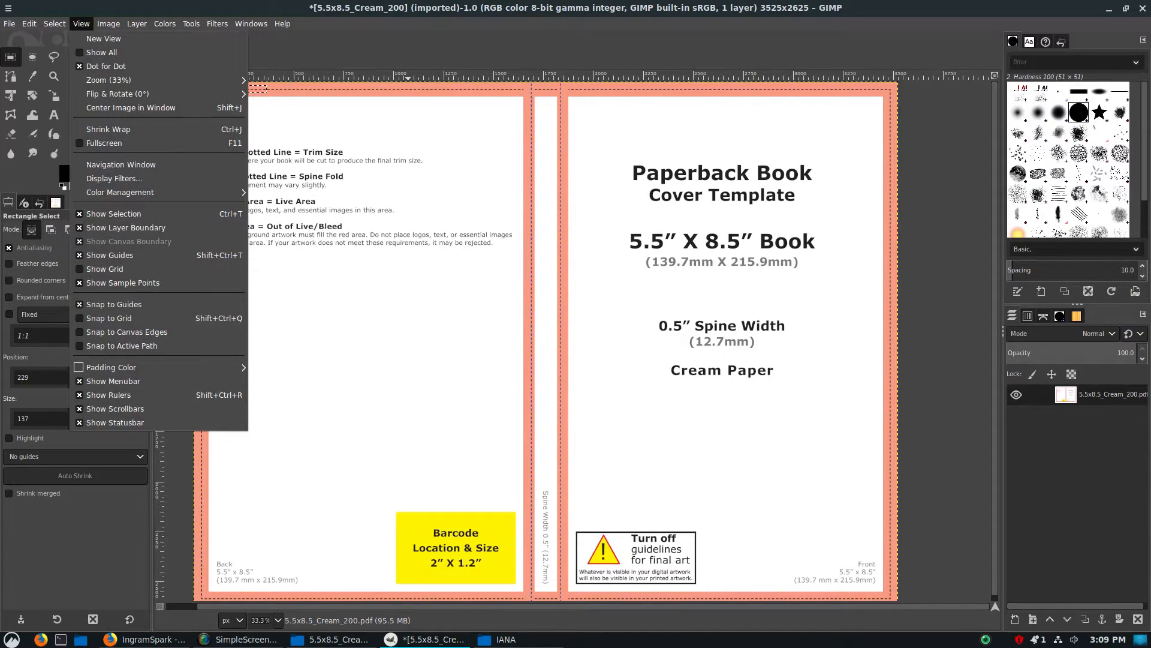
{"action": "key", "text": "Left"}
{"action": "key", "text": "Left"}
{"action": "key", "text": "Down"}
{"action": "key", "text": "Down"}
{"action": "key", "text": "Down"}
{"action": "key", "text": "Down"}
{"action": "key", "text": "Down"}
{"action": "key", "text": "Down"}
{"action": "key", "text": "Down"}
{"action": "key", "text": "Down"}
{"action": "key", "text": "Down"}
{"action": "key", "text": "Down"}
{"action": "key", "text": "Up"}
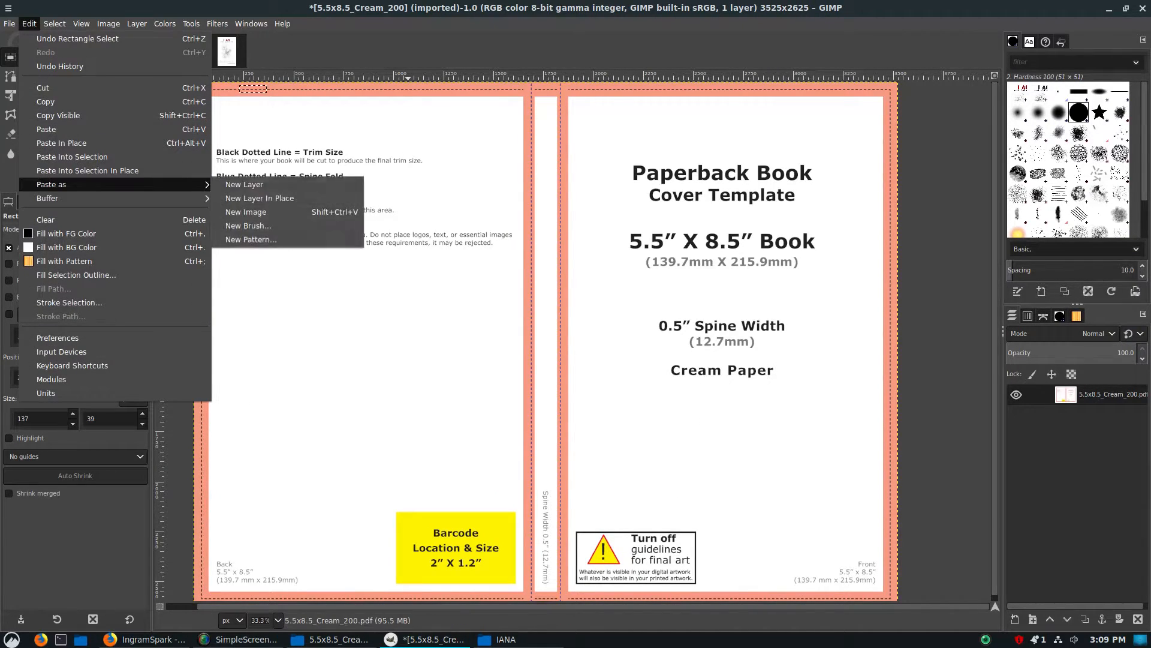
{"action": "key", "text": "Up"}
{"action": "key", "text": "Up"}
{"action": "key", "text": "Up"}
{"action": "key", "text": "Down"}
{"action": "key", "text": "Down"}
{"action": "key", "text": "Up"}
{"action": "key", "text": "Up"}
{"action": "key", "text": "Up"}
{"action": "key", "text": "Up"}
{"action": "key", "text": "Down"}
{"action": "key", "text": "Down"}
{"action": "key", "text": "Down"}
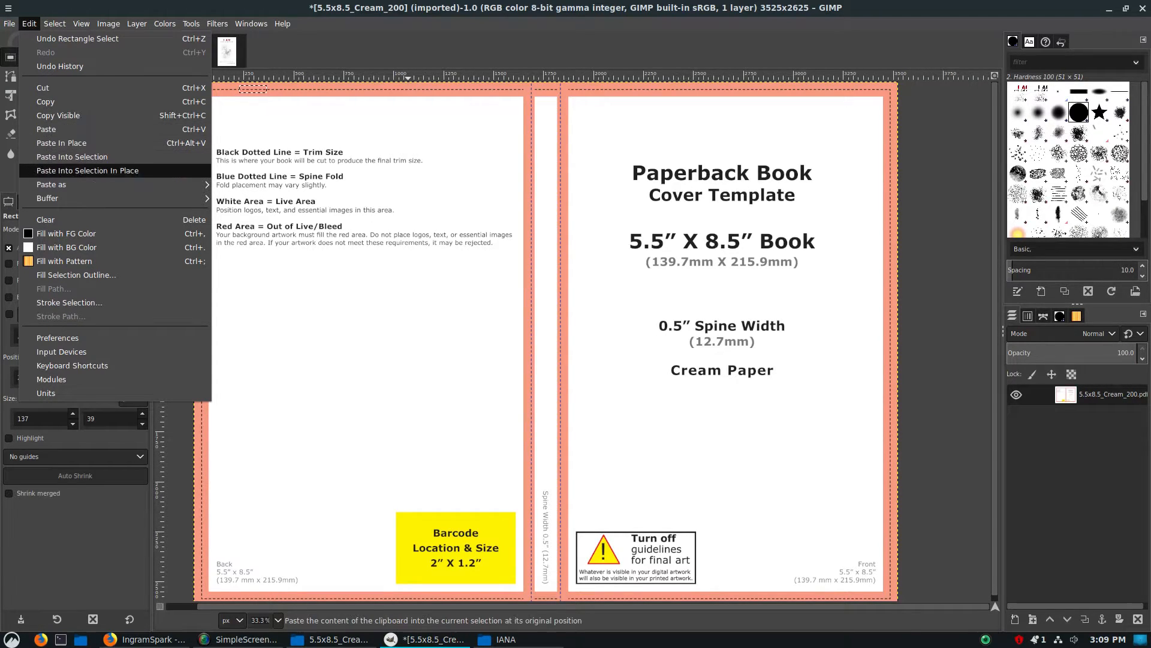
{"action": "key", "text": "Down"}
{"action": "key", "text": "Down"}
{"action": "key", "text": "Right"}
{"action": "key", "text": "Down"}
{"action": "key", "text": "Up"}
{"action": "key", "text": "Return"}
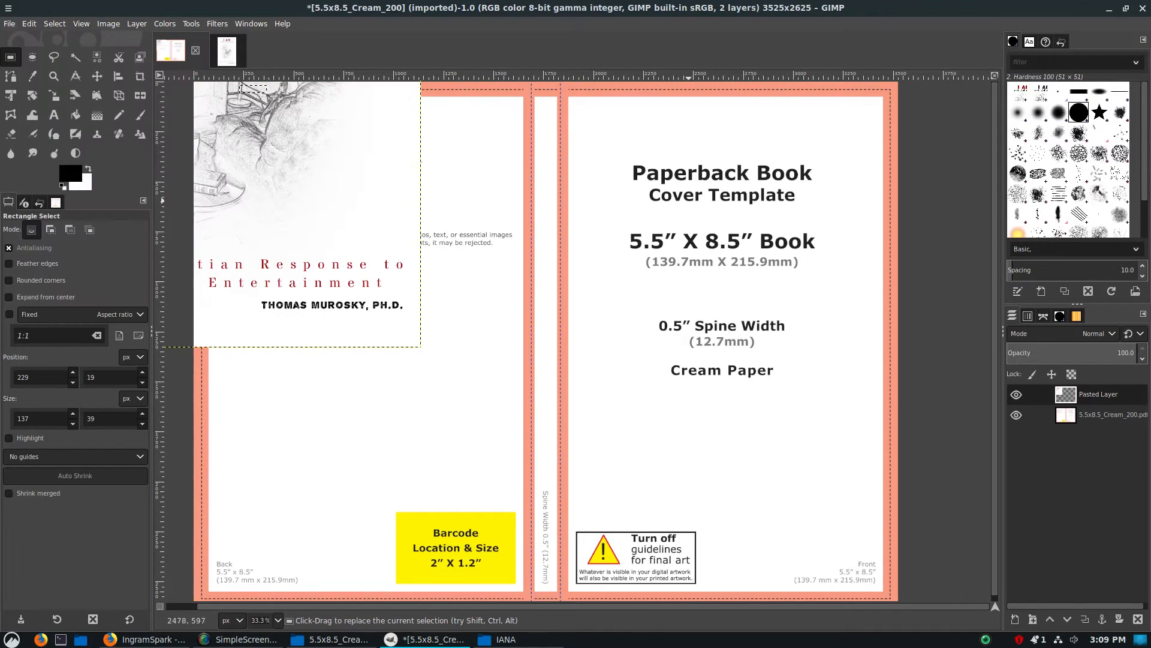
Move the pasted artwork layer onto the template's front cover area, beside the spine
{"action": "left_click", "coordinate": [97, 76]}
{"action": "left_click_drag", "start_coordinate": [312, 190], "coordinate": [581, 358]}
{"action": "left_click_drag", "start_coordinate": [677, 349], "coordinate": [725, 343]}
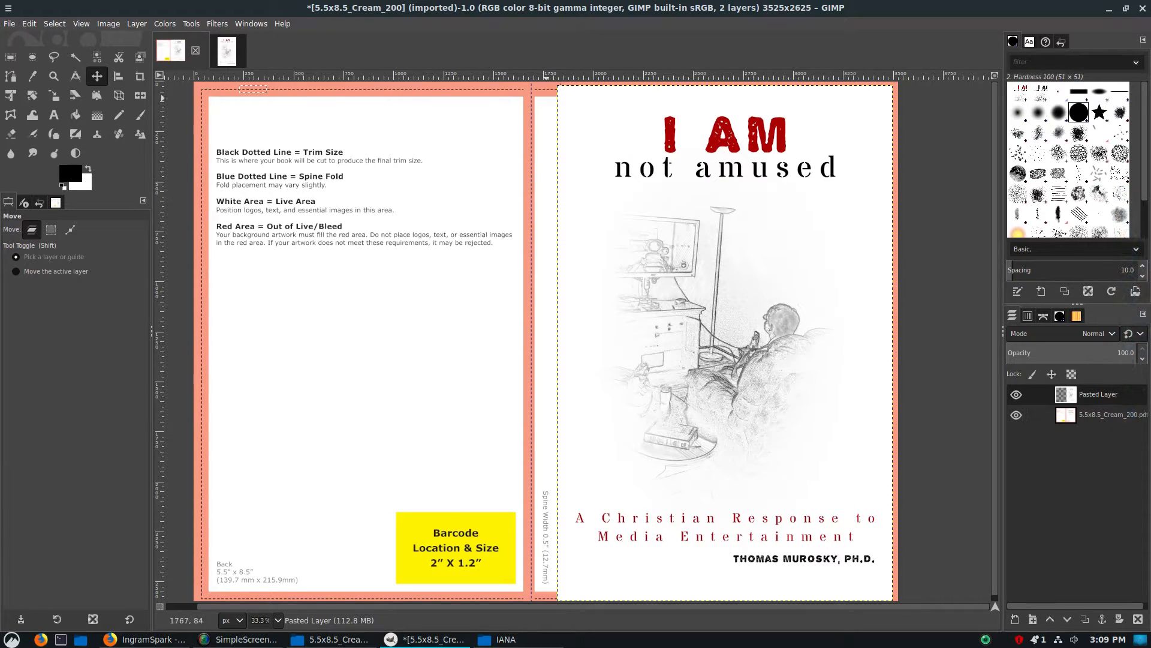
{"action": "left_click_drag", "start_coordinate": [725, 343], "coordinate": [727, 340]}
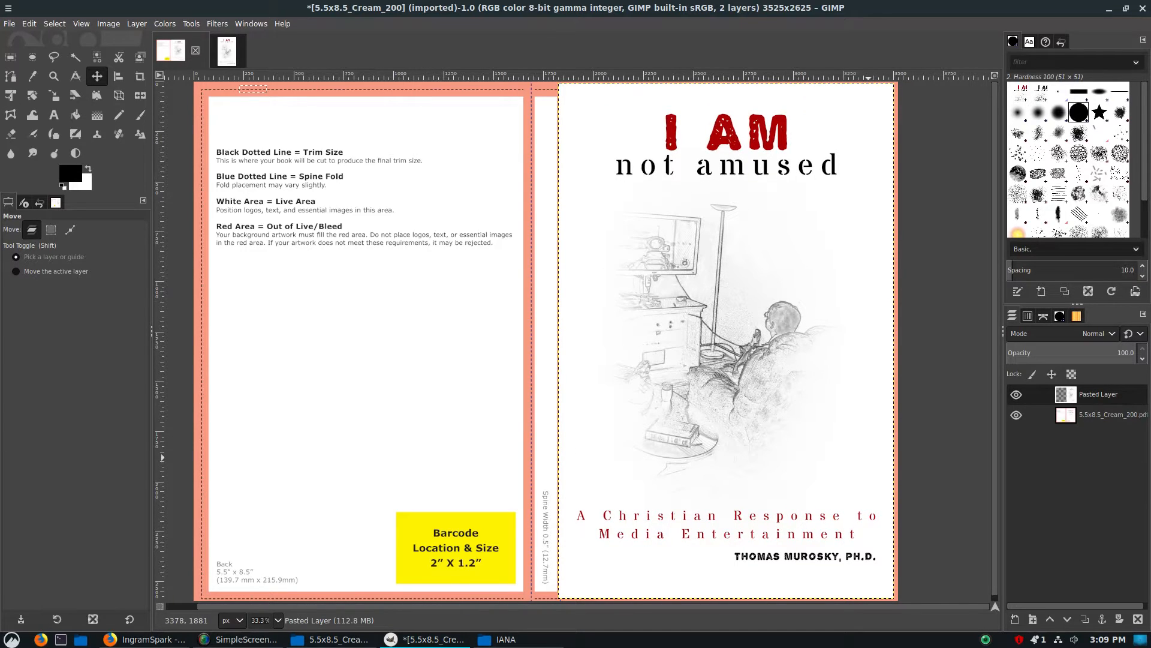
Nudge the artwork layer slightly down and left to refine its placement on the front cover
{"action": "key", "text": "Down"}
{"action": "key", "text": "Down"}
{"action": "key", "text": "Down"}
{"action": "key", "text": "Down"}
{"action": "key", "text": "Down"}
{"action": "key", "text": "Down"}
{"action": "key", "text": "Down"}
{"action": "key", "text": "Down"}
{"action": "key", "text": "Down"}
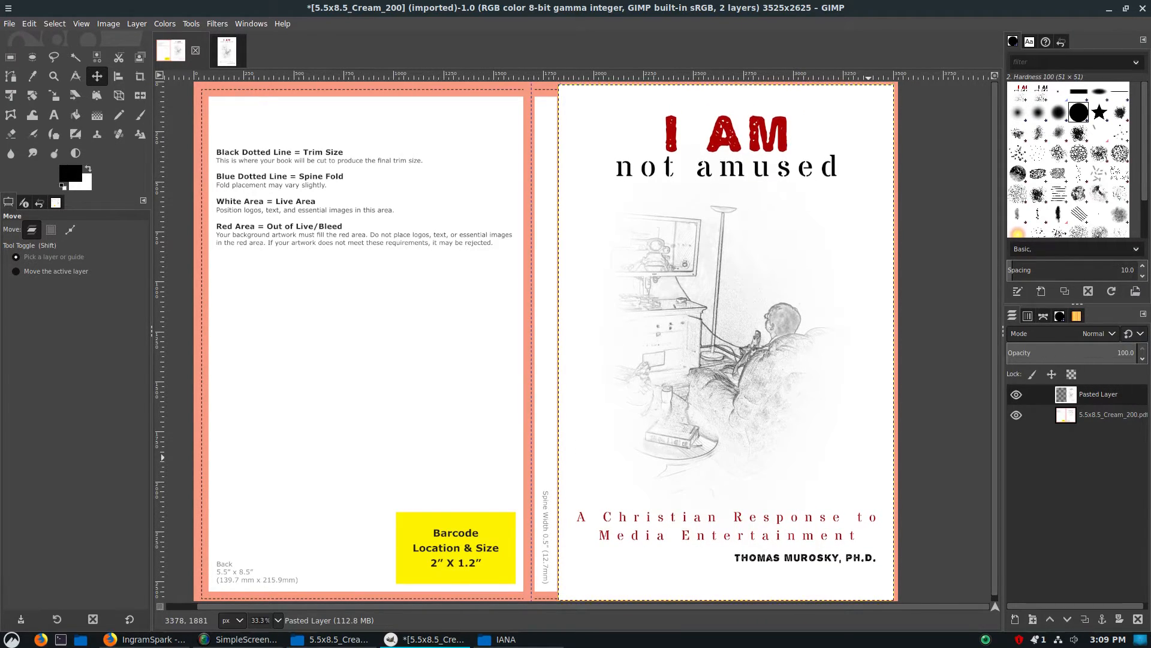
{"action": "key", "text": "Left"}
{"action": "key", "text": "Left"}
{"action": "key", "text": "Left"}
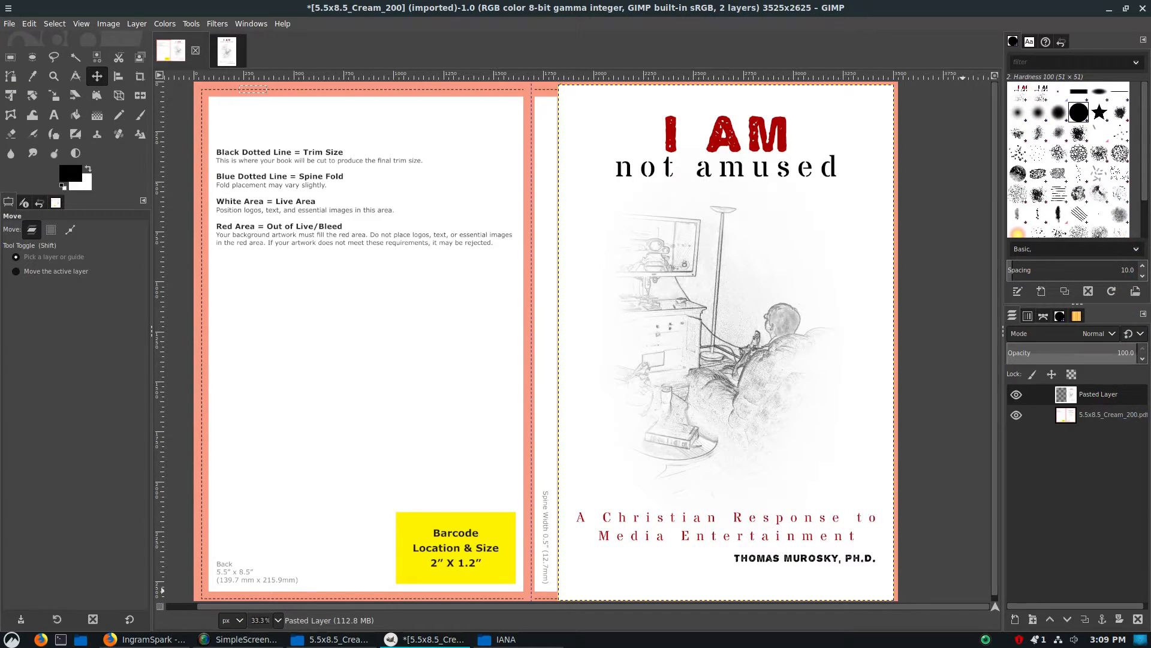
Lower the pasted layer's opacity to 67.9 to see the template guides through the artwork
{"action": "left_click", "coordinate": [1110, 359]}
{"action": "type", "text": "51.8"}
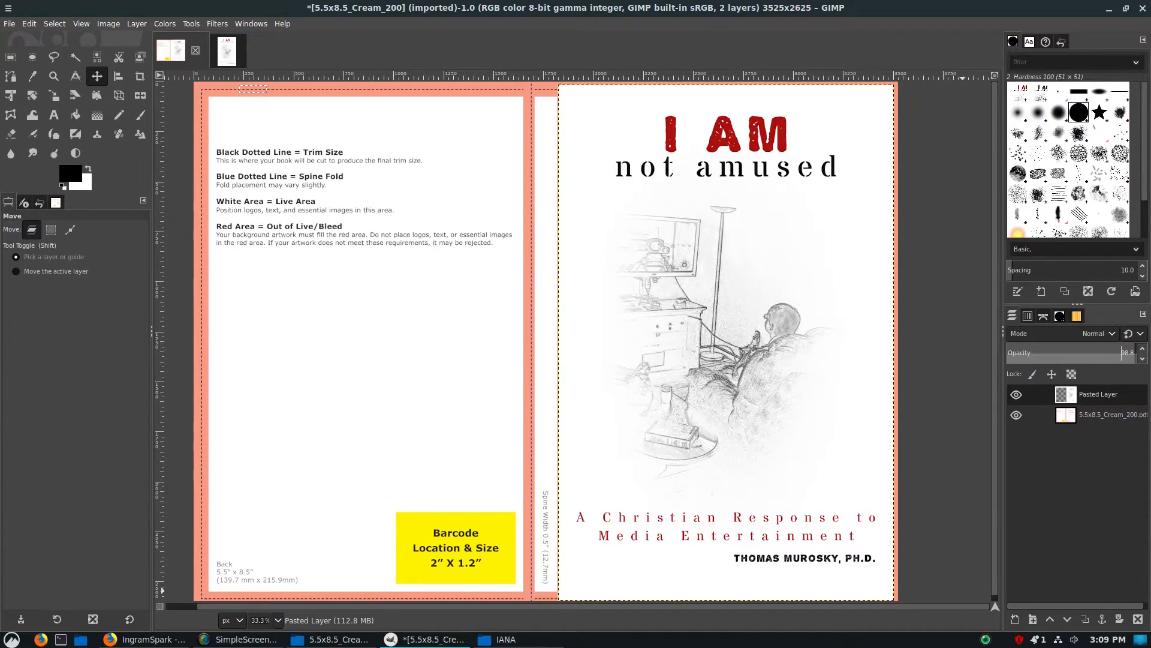
{"action": "key", "text": "Return"}
{"action": "left_click_drag", "start_coordinate": [1074, 354], "coordinate": [1046, 353]}
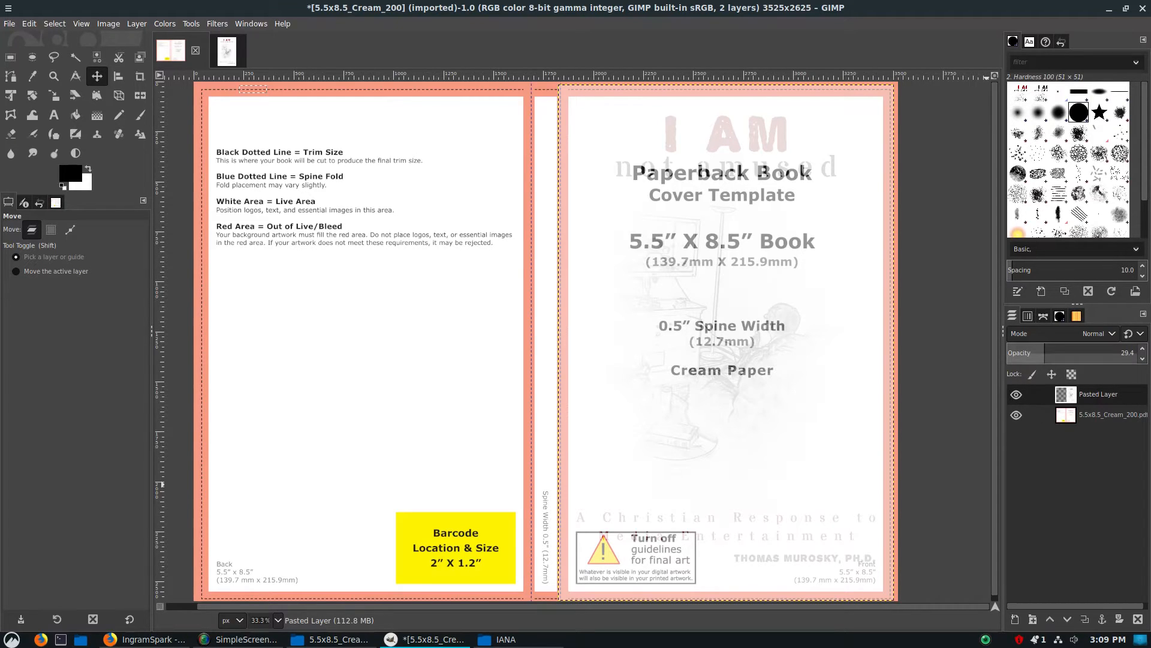
{"action": "left_click_drag", "start_coordinate": [1045, 356], "coordinate": [1094, 357]}
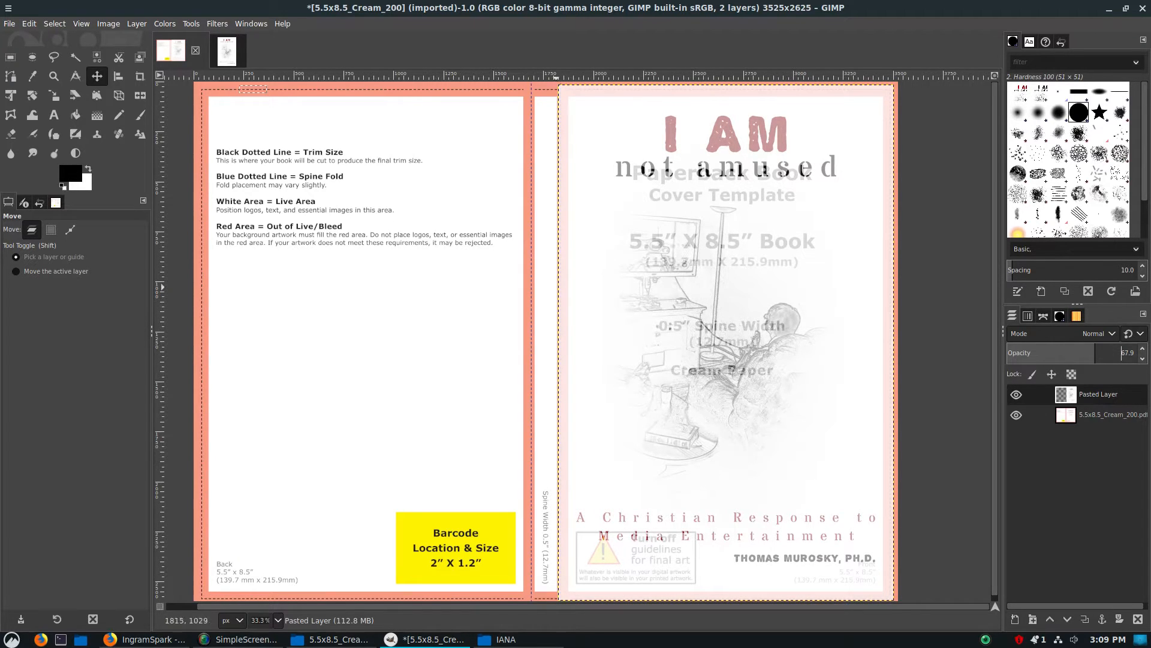
Shift the semi-transparent artwork over the spine and past the outer edge, and bring it back over the front cover
{"action": "left_click_drag", "start_coordinate": [792, 459], "coordinate": [778, 457]}
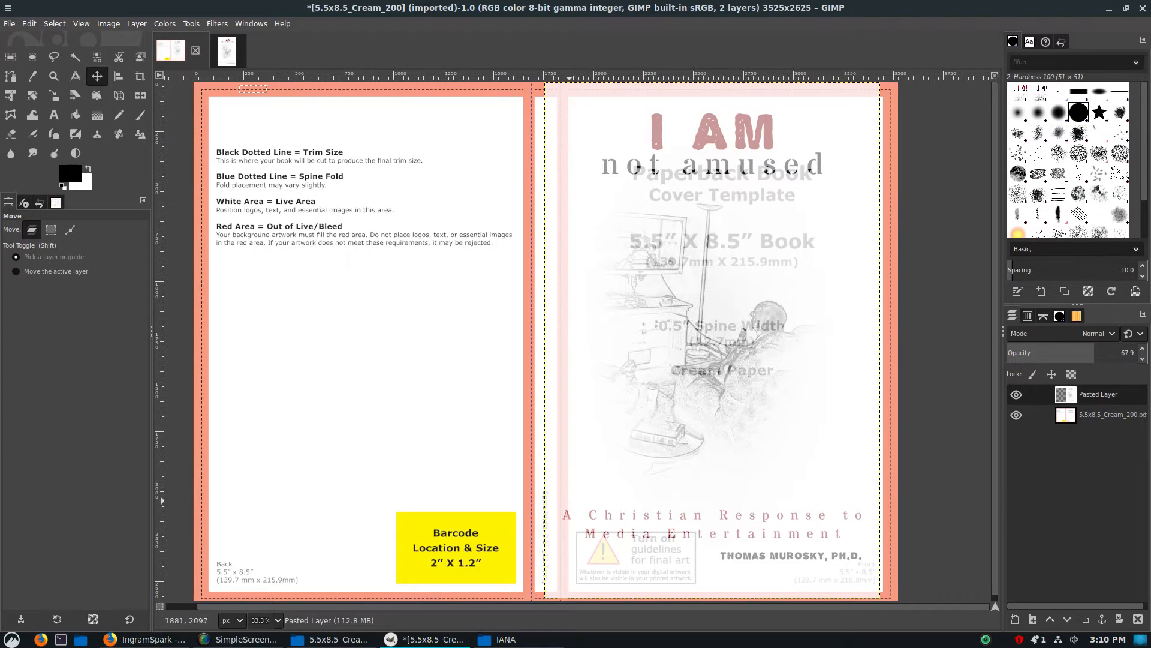
{"action": "left_click_drag", "start_coordinate": [602, 497], "coordinate": [636, 501]}
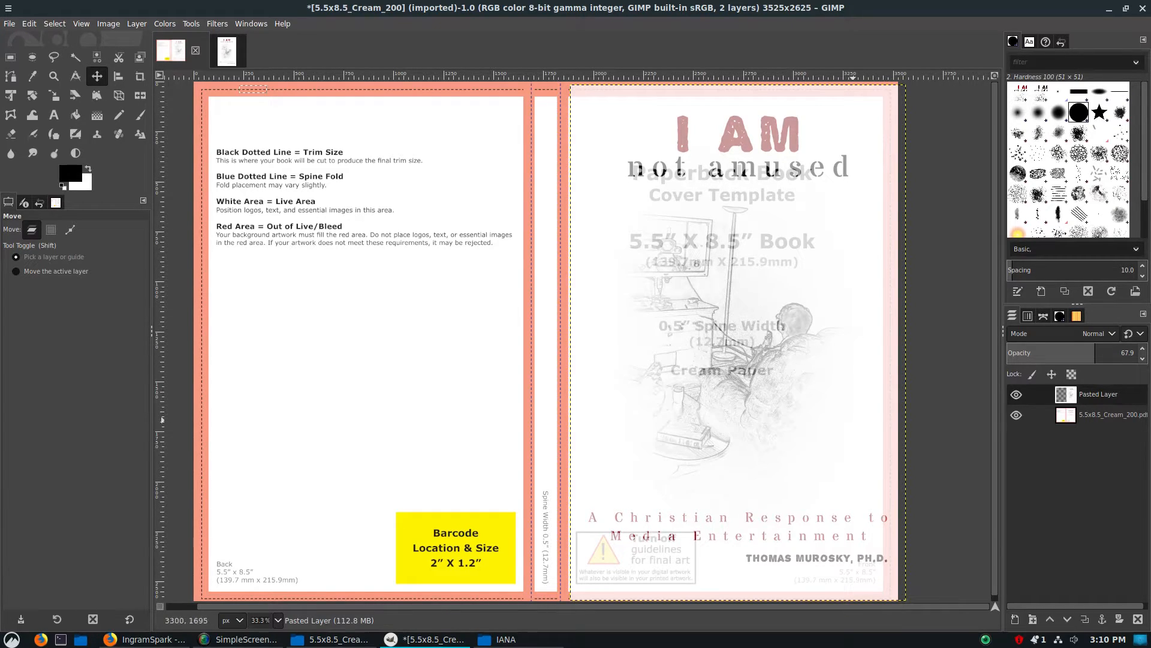
{"action": "left_click_drag", "start_coordinate": [788, 410], "coordinate": [775, 411]}
{"action": "left_click_drag", "start_coordinate": [727, 344], "coordinate": [729, 343]}
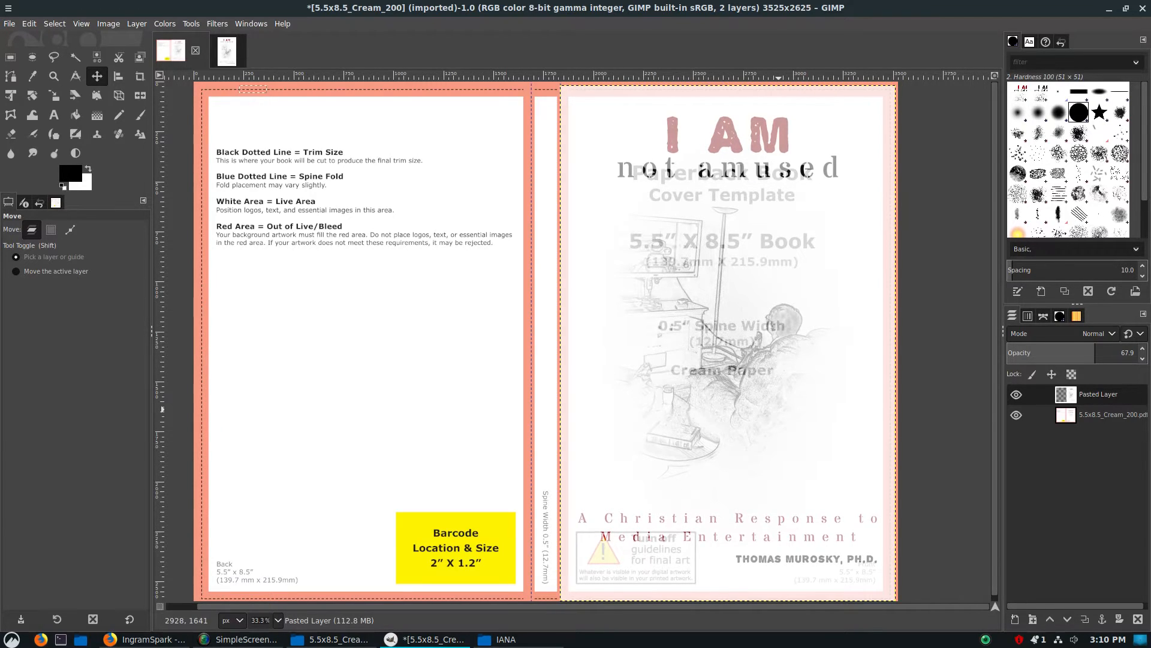
Nudge the artwork layer slightly up and right along the spine fold and set its opacity to 100
{"action": "key", "text": "Up"}
{"action": "key", "text": "Up"}
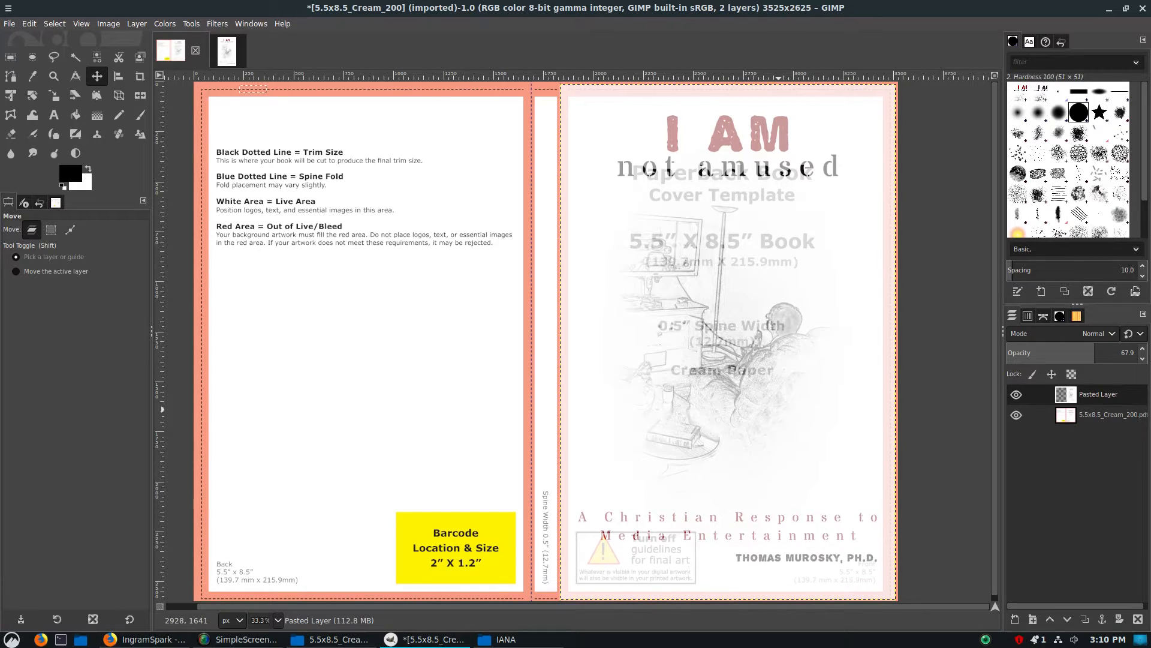
{"action": "key", "text": "Right"}
{"action": "key", "text": "Right"}
{"action": "key", "text": "Right"}
{"action": "key", "text": "Right"}
{"action": "key", "text": "Right"}
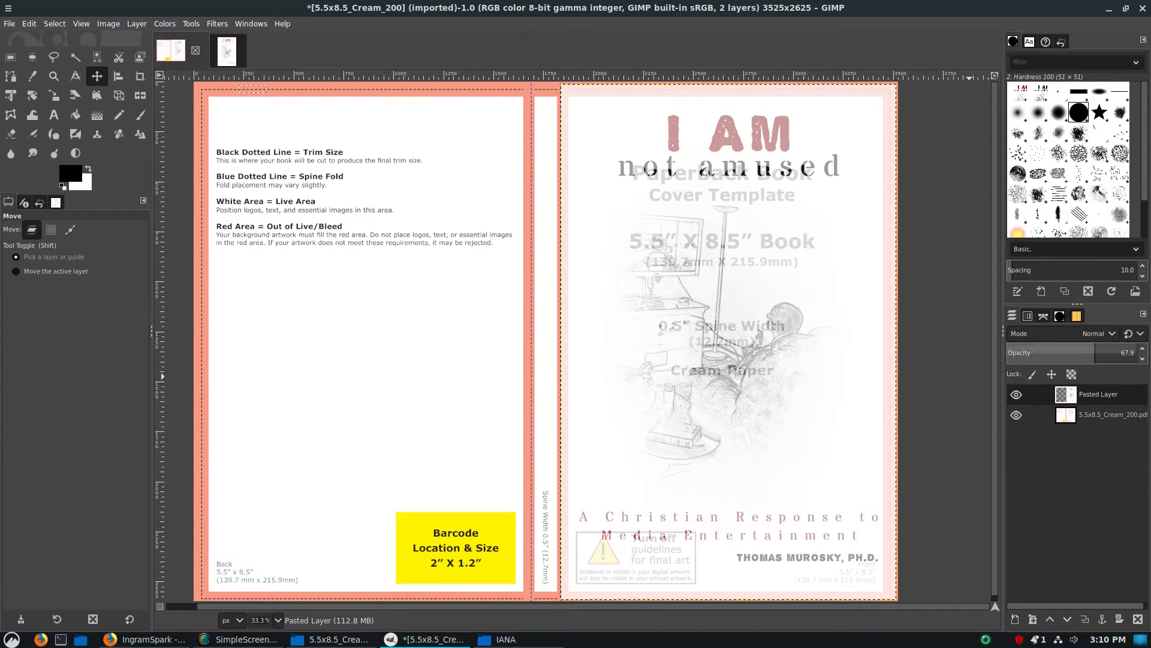
{"action": "left_click_drag", "start_coordinate": [1097, 353], "coordinate": [1140, 353]}
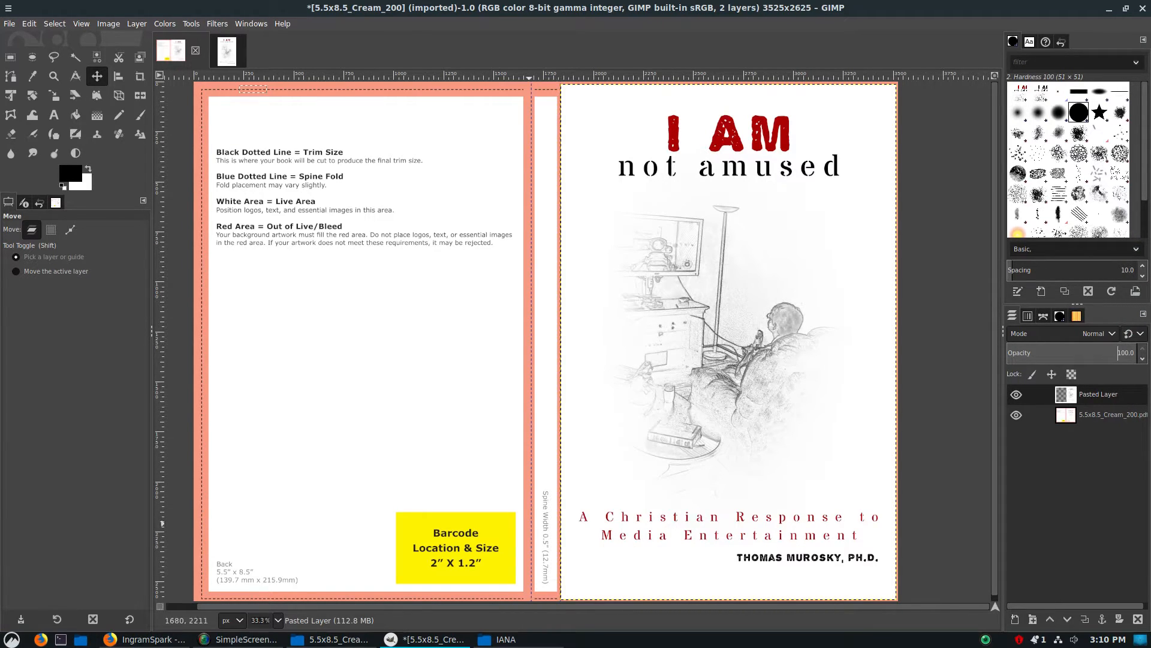
Open final-cover.pdf from the IANA folder to view the complete back, spine and front cover, and close it
{"action": "left_click", "coordinate": [506, 640]}
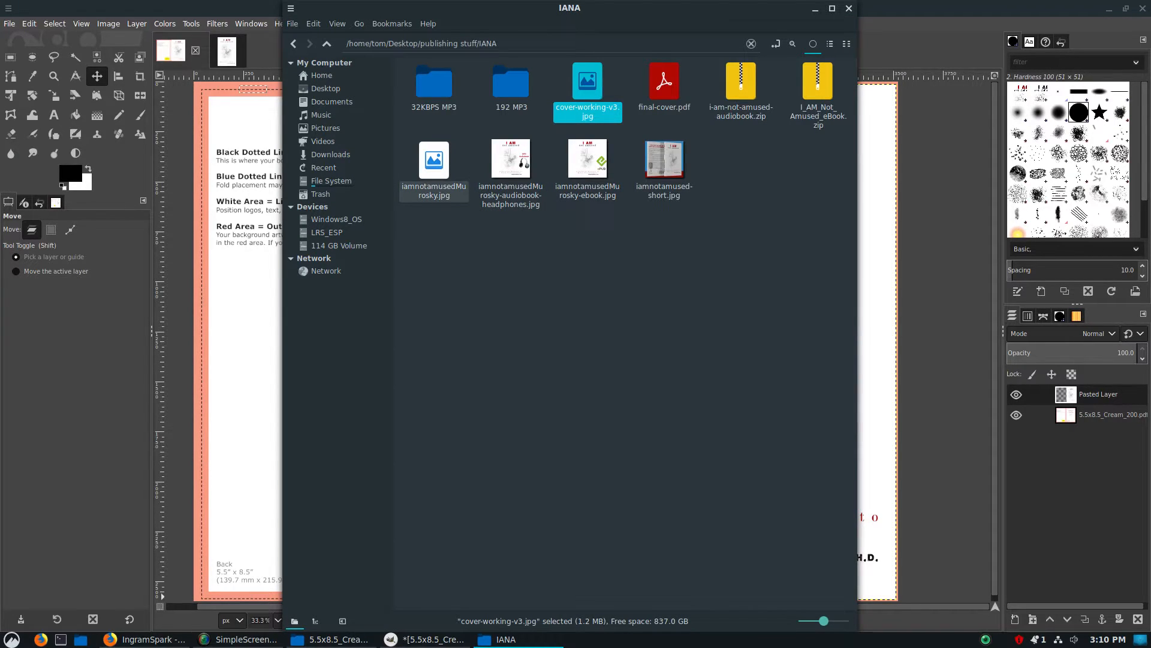
{"action": "left_click", "coordinate": [435, 168]}
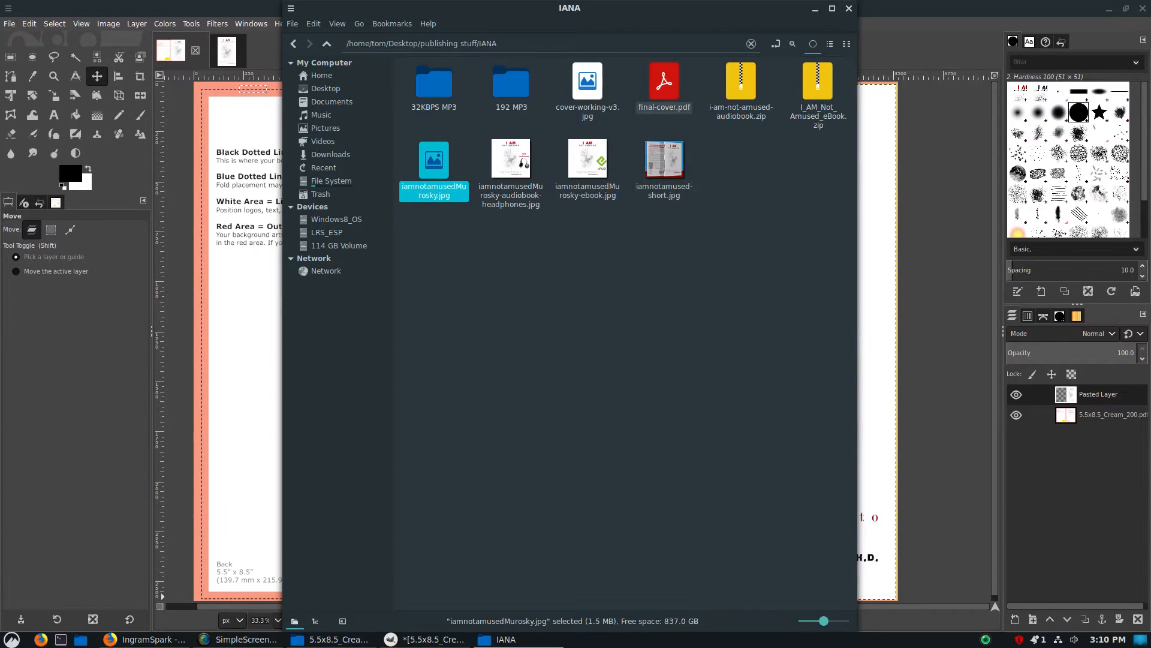
{"action": "double_click", "coordinate": [664, 87]}
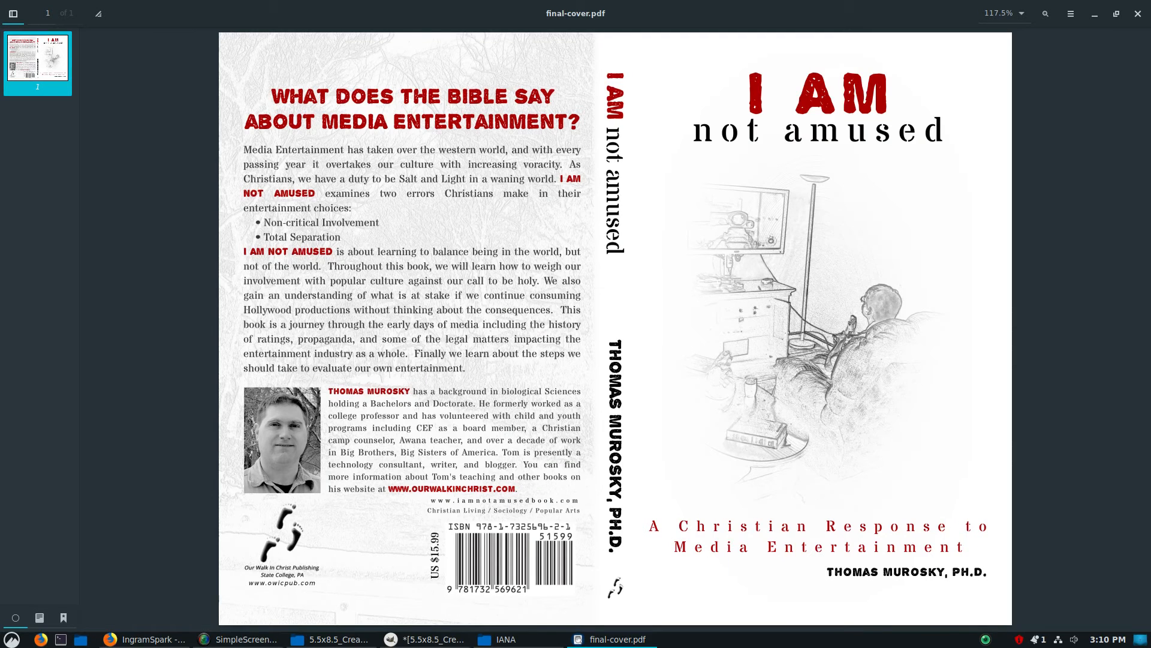
{"action": "right_click", "coordinate": [888, 169]}
{"action": "left_click", "coordinate": [882, 170]}
{"action": "left_click", "coordinate": [1137, 14]}
Import final-cover.pdf at 300 pixels/in as a layer over the template and hide the Pasted Layer
{"action": "left_click_drag", "start_coordinate": [664, 84], "coordinate": [935, 372]}
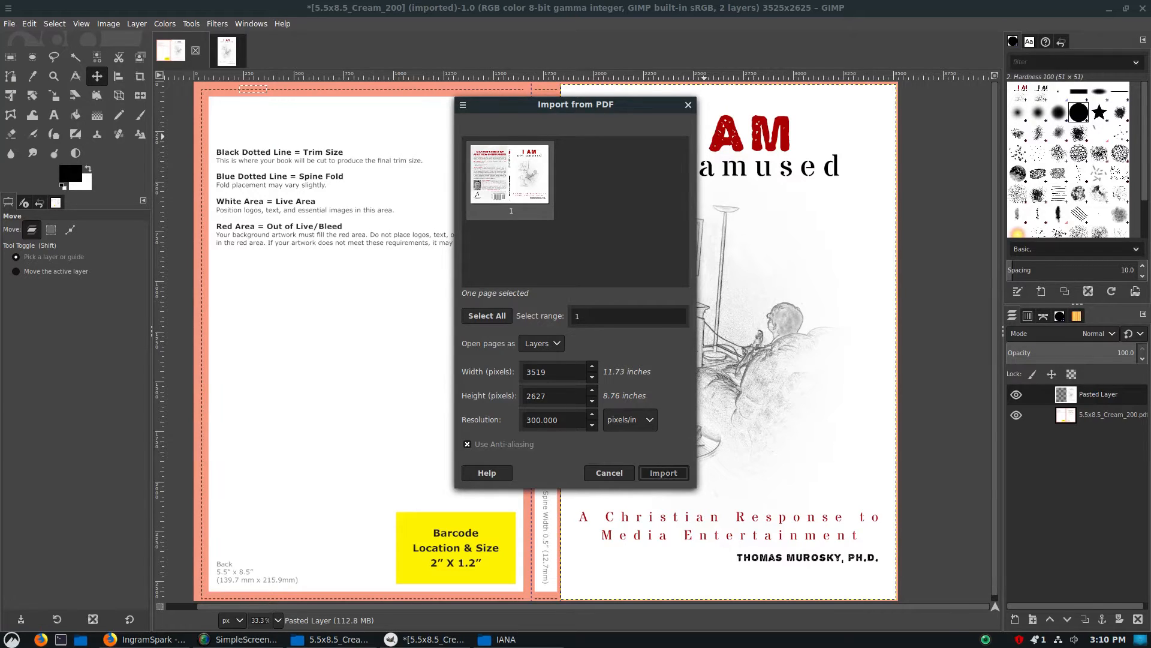
{"action": "left_click", "coordinate": [663, 472]}
{"action": "left_click", "coordinate": [1016, 415]}
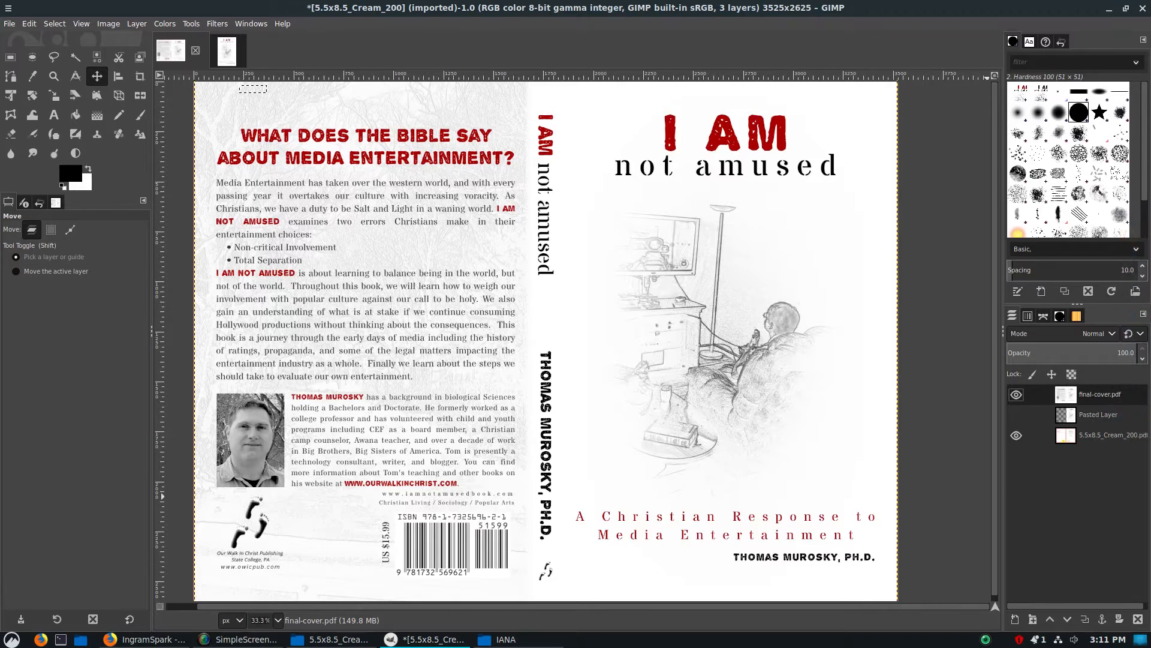
Lower the final-cover.pdf layer's opacity to 55.5 to compare the finished cover with the template areas
{"action": "mouse_move", "coordinate": [1112, 359]}
{"action": "left_mouse_down"}
{"action": "mouse_move", "coordinate": [1069, 359]}
{"action": "mouse_move", "coordinate": [1126, 354]}
{"action": "mouse_move", "coordinate": [1112, 353]}
{"action": "left_mouse_up"}
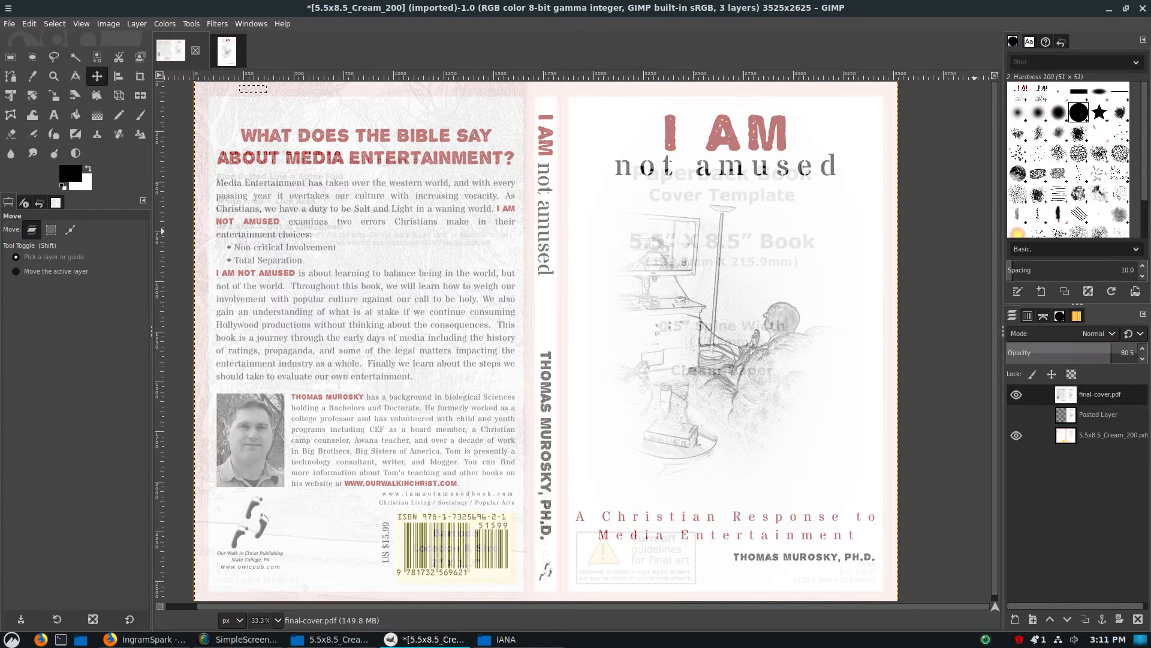
{"action": "scroll", "coordinate": [1122, 352], "scroll_direction": "down", "scroll_amount": 20}
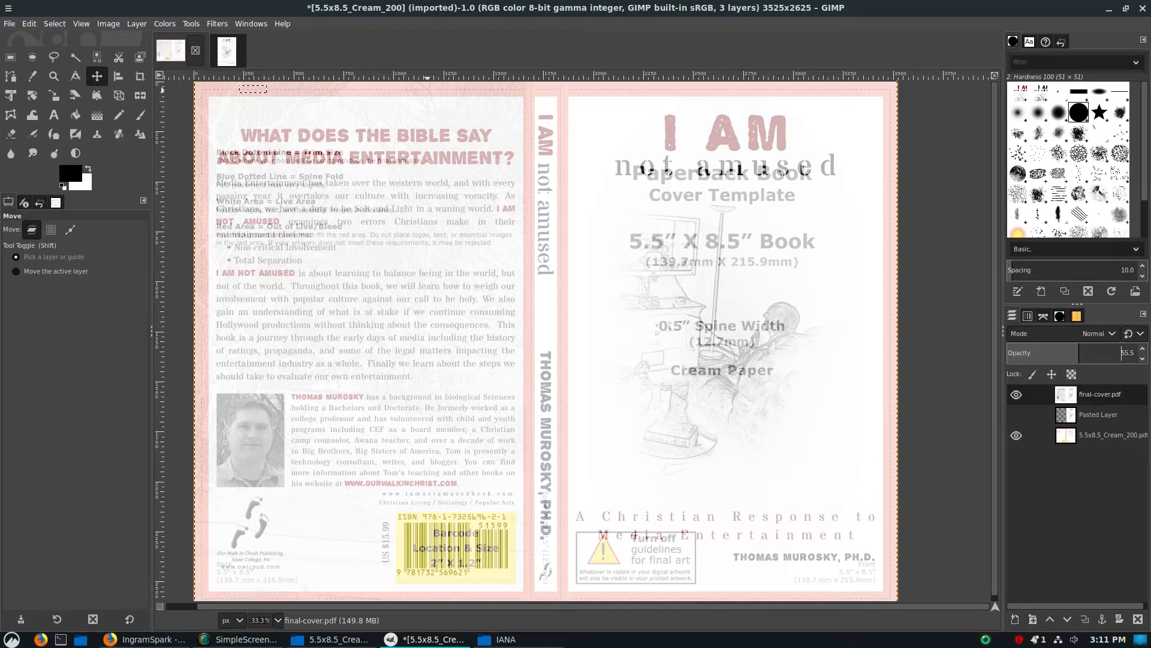
Close the cream paper template and the cover-working-v3 image, discarding the changes to both
{"action": "left_click", "coordinate": [196, 50]}
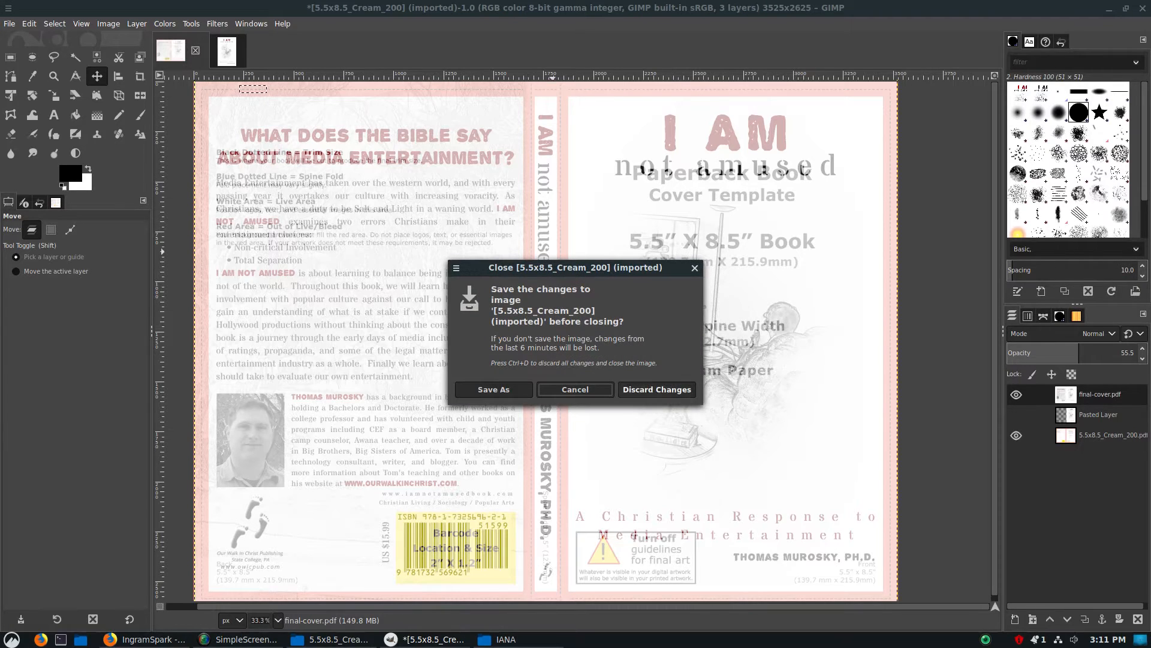
{"action": "key", "text": "ctrl+d"}
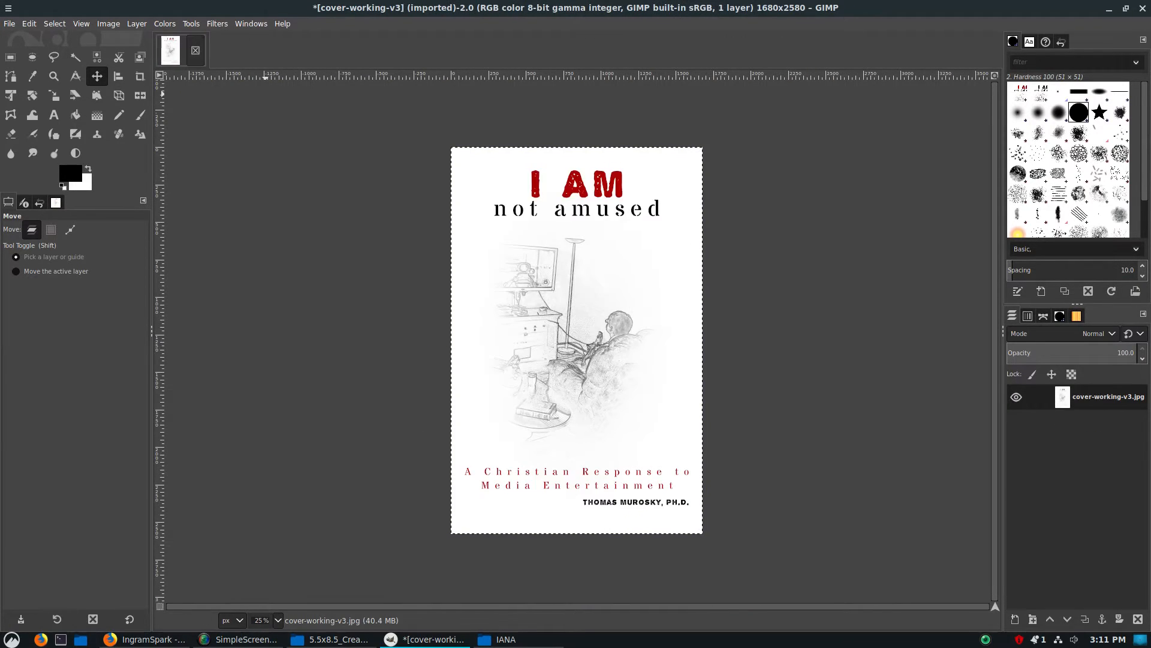
{"action": "left_click", "coordinate": [195, 50]}
{"action": "key", "text": "ctrl+d"}
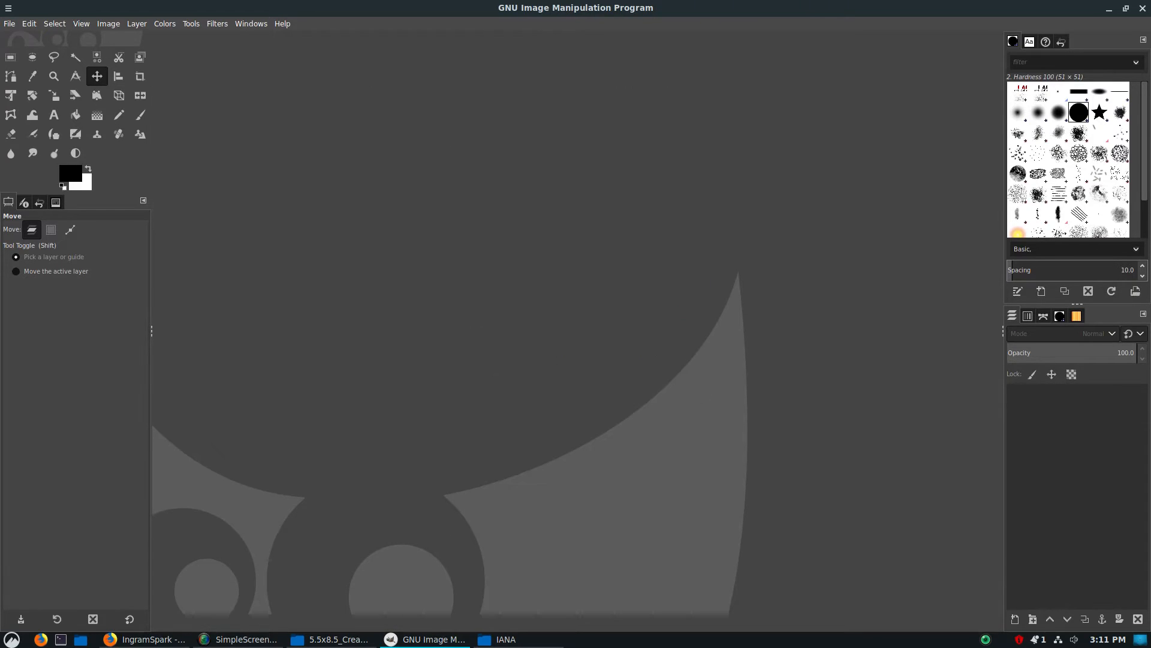
{"action": "left_click", "coordinate": [333, 640]}
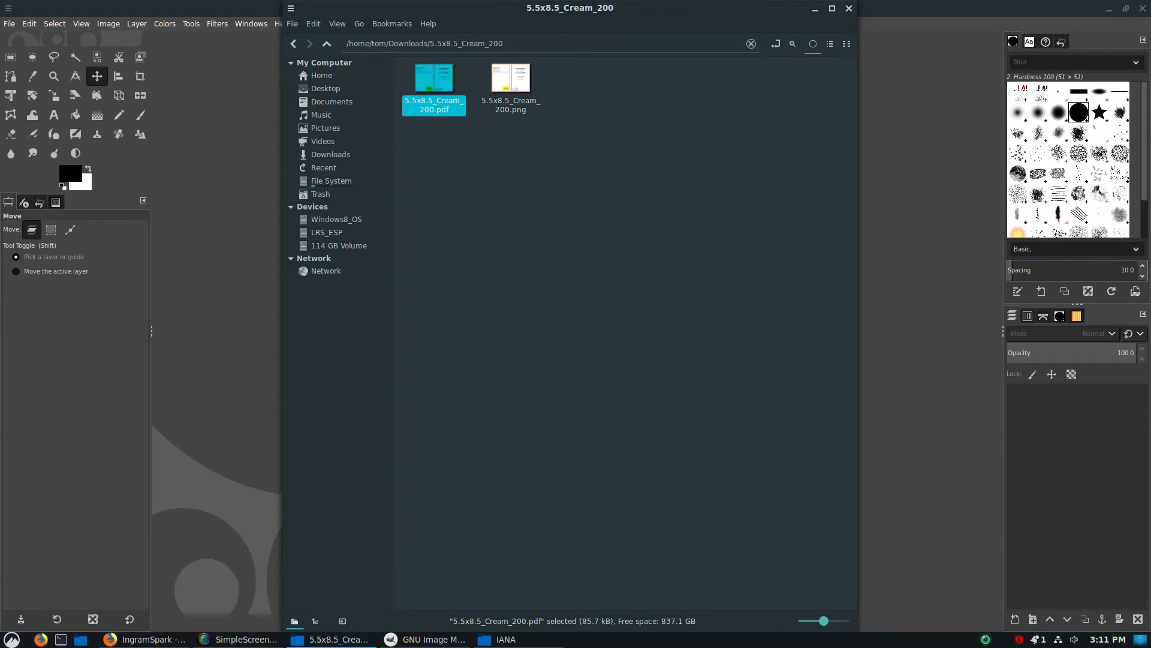
{"action": "left_click", "coordinate": [294, 44]}
{"action": "left_click_drag", "start_coordinate": [511, 90], "coordinate": [882, 288]}
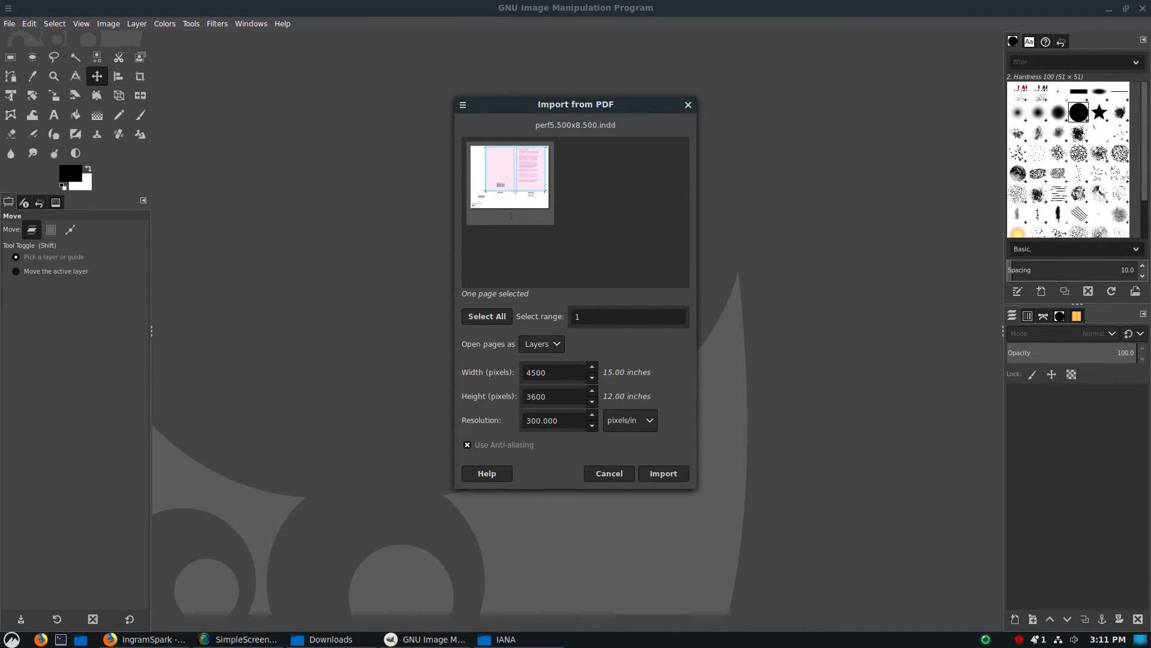
{"action": "left_click", "coordinate": [664, 473]}
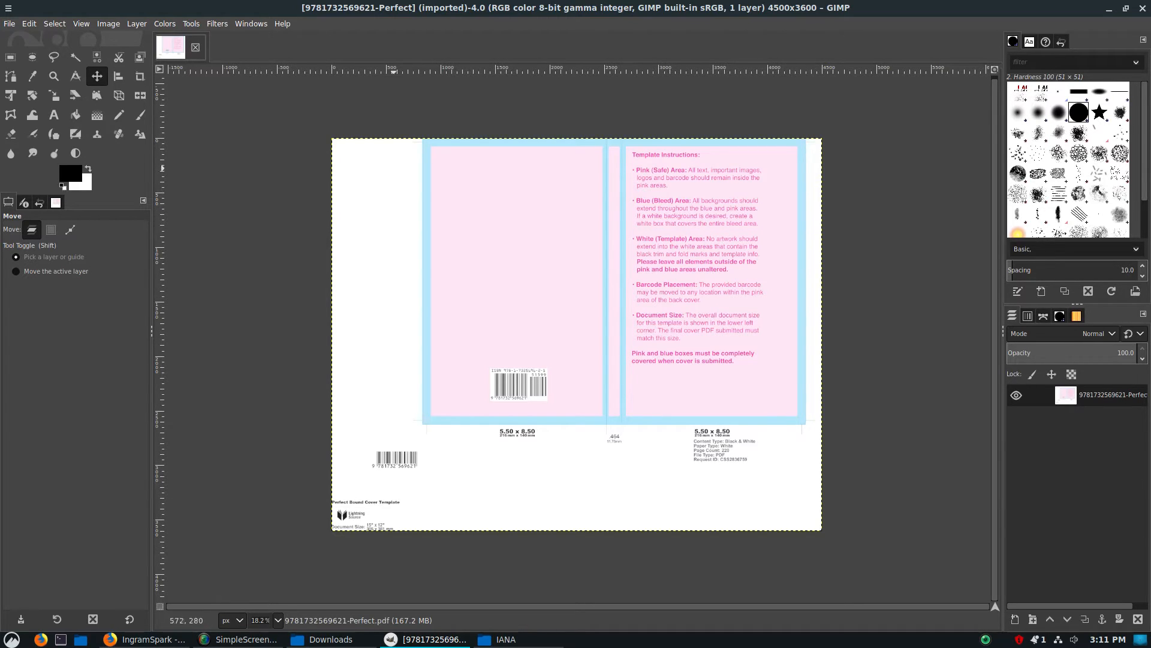
Import final-cover.pdf from the IANA folder at 300 pixels/in as a layer and move it over the template's cover area
{"action": "left_click", "coordinate": [506, 639]}
{"action": "left_click_drag", "start_coordinate": [664, 81], "coordinate": [939, 450]}
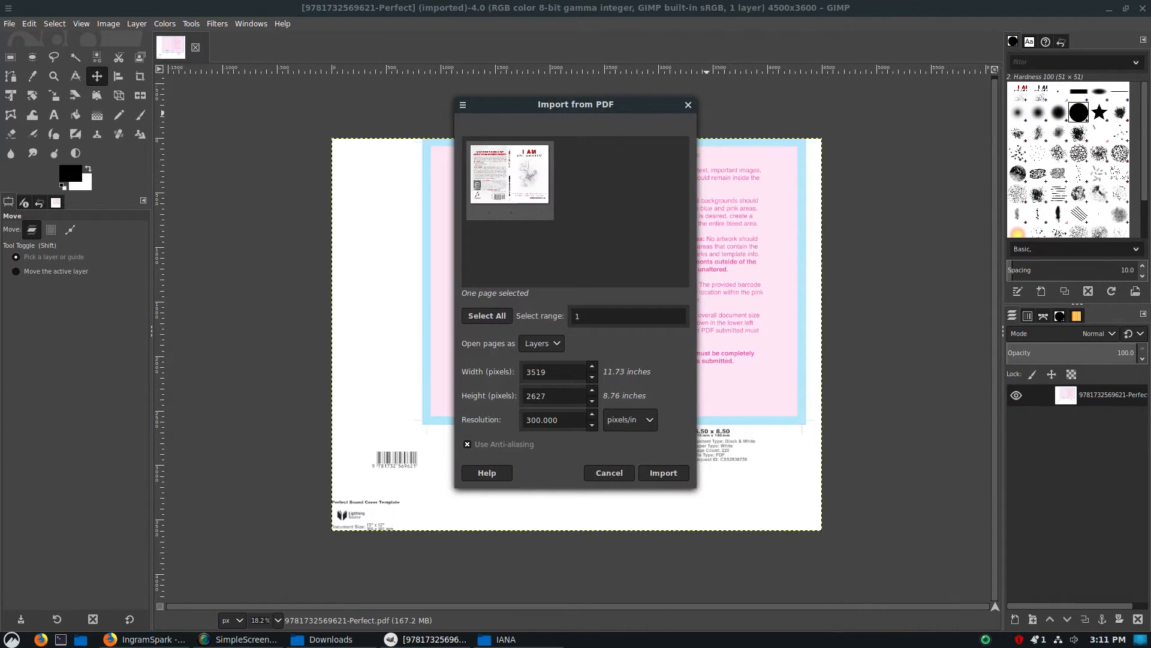
{"action": "left_click", "coordinate": [664, 473]}
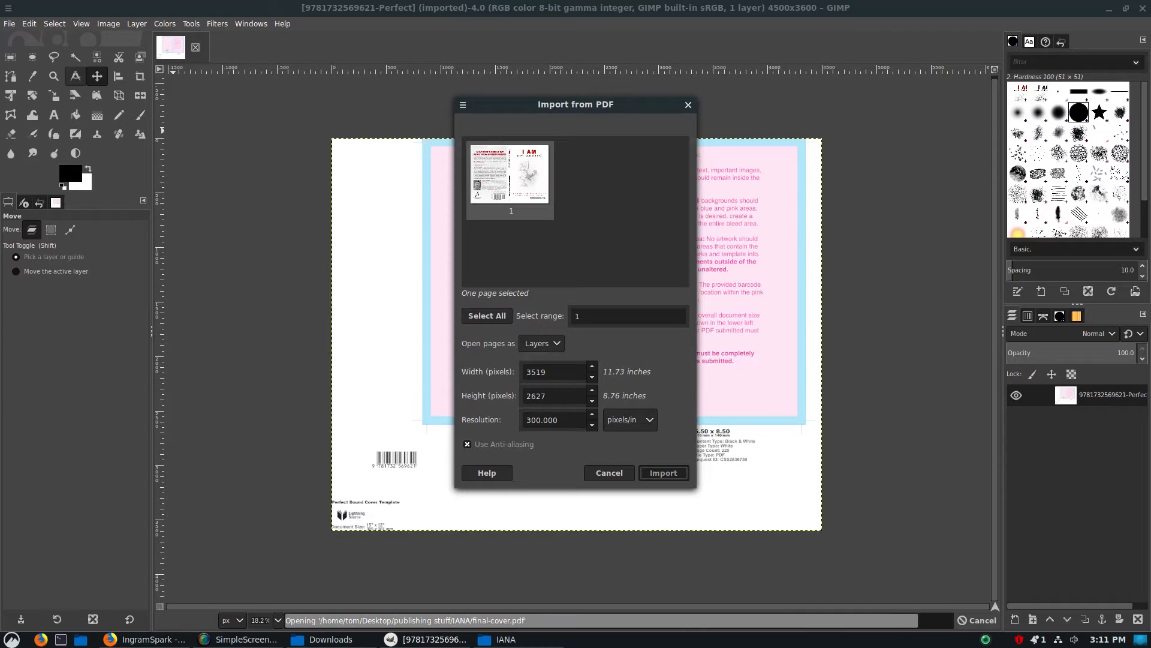
{"action": "left_click_drag", "start_coordinate": [527, 370], "coordinate": [527, 370]}
{"action": "left_click_drag", "start_coordinate": [577, 334], "coordinate": [649, 228]}
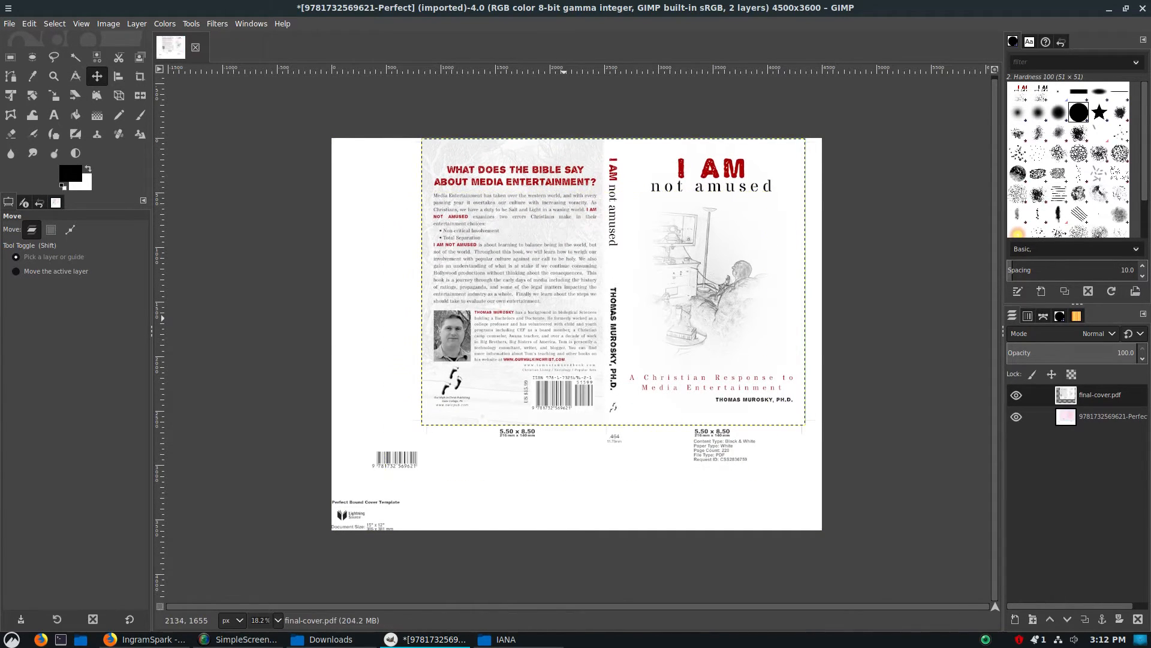
Nudge the final-cover.pdf layer a few pixels up and to the right to align it with the template's bleed area
{"action": "scroll", "coordinate": [576, 362], "scroll_direction": "up", "scroll_amount": 2}
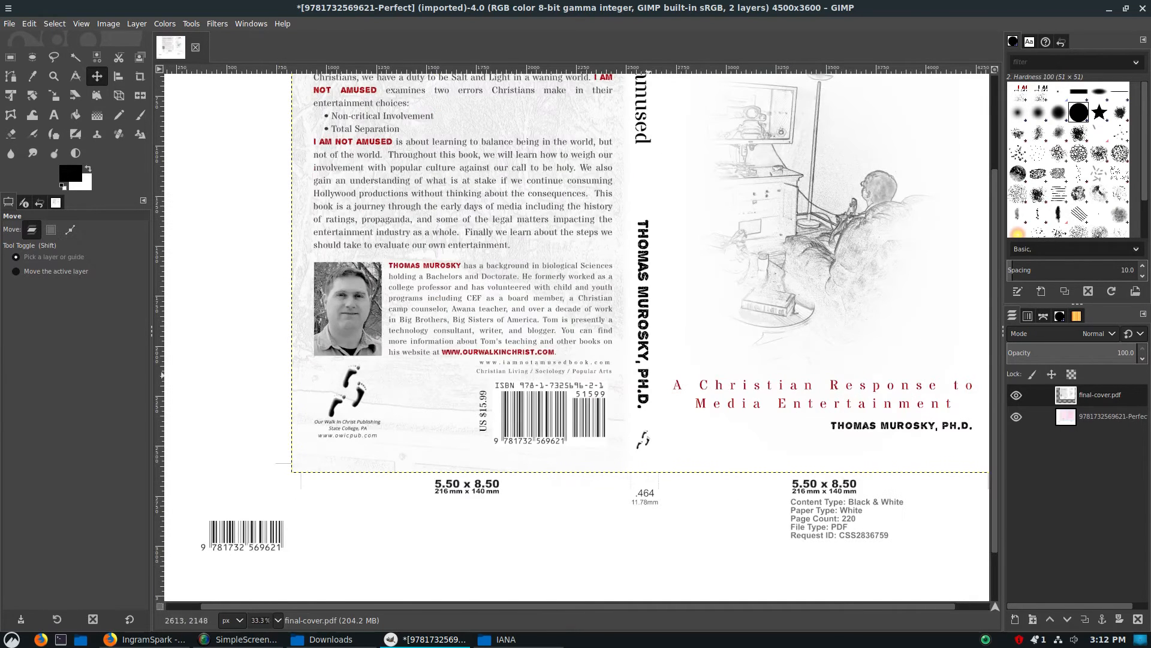
{"action": "scroll", "coordinate": [678, 382], "scroll_direction": "up", "scroll_amount": 3}
{"action": "scroll", "coordinate": [693, 391], "scroll_direction": "right", "scroll_amount": 1}
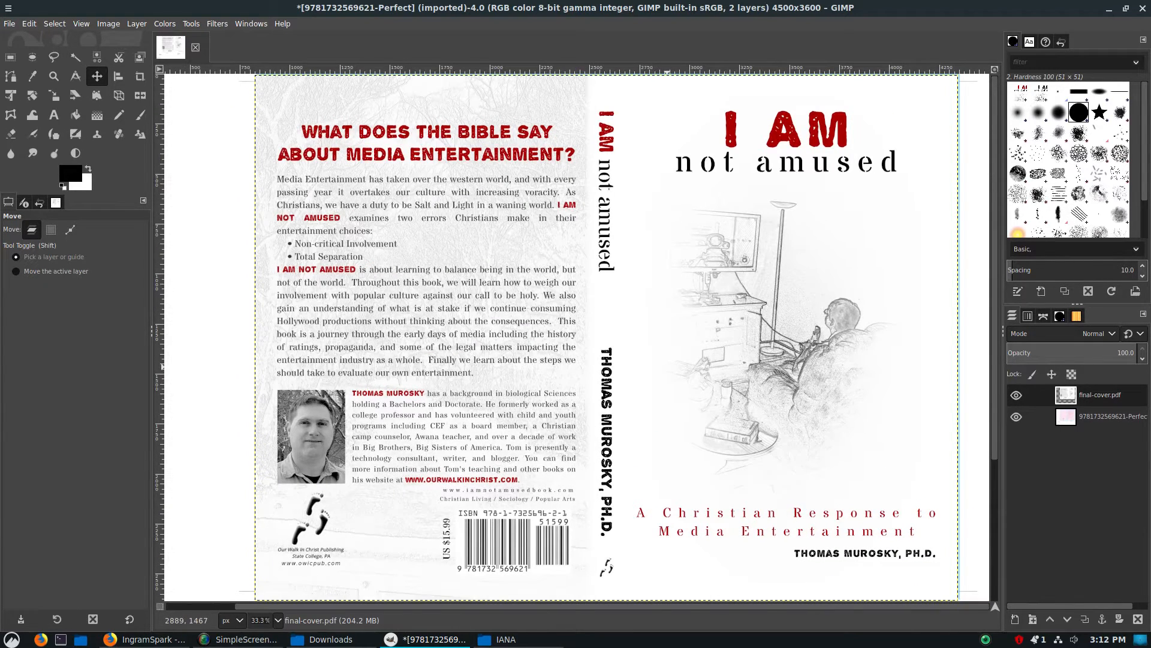
{"action": "key", "text": "Up"}
{"action": "key", "text": "Up"}
{"action": "key", "text": "Up"}
{"action": "key", "text": "Up"}
{"action": "key", "text": "Up"}
{"action": "key", "text": "Up"}
{"action": "key", "text": "Up"}
{"action": "key", "text": "Up"}
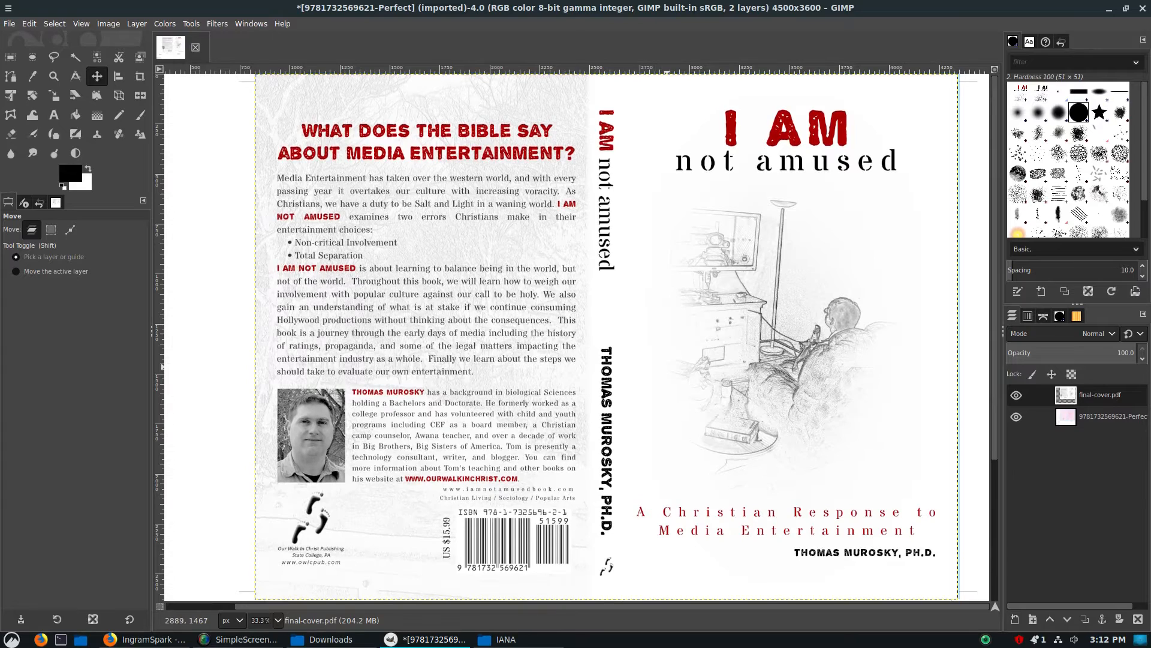
{"action": "key", "text": "Right"}
{"action": "key", "text": "Right"}
{"action": "key", "text": "Right"}
{"action": "key", "text": "Right"}
{"action": "key", "text": "Right"}
{"action": "key", "text": "Right"}
{"action": "key", "text": "Right"}
{"action": "key", "text": "Right"}
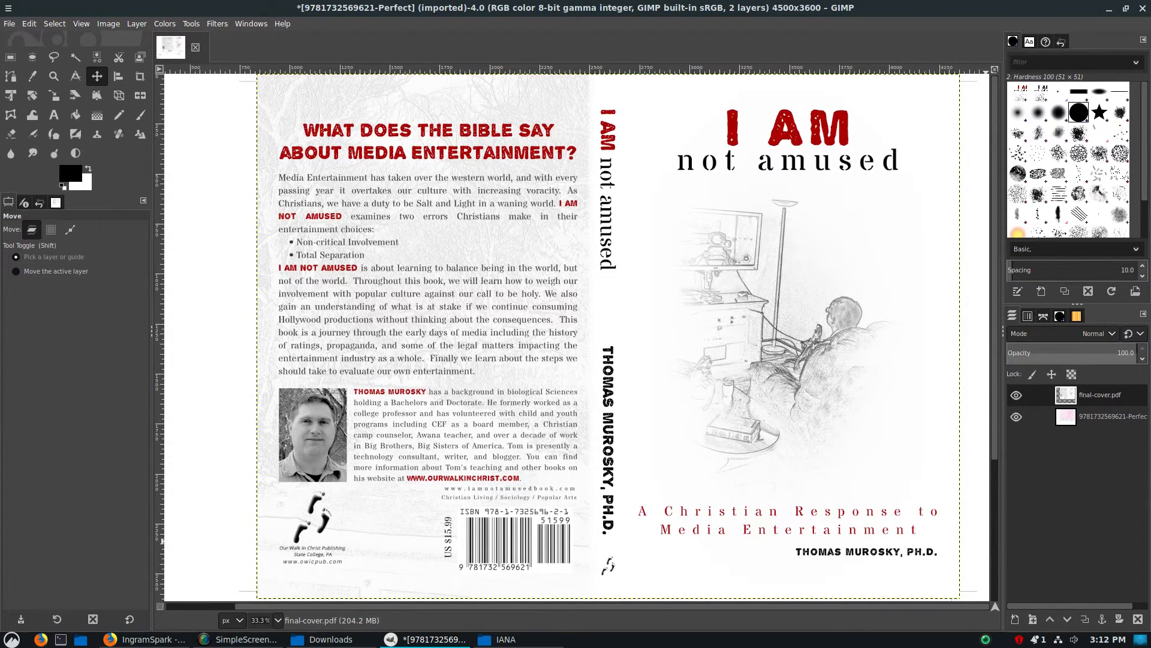
Fine-tune the cover layer slightly to the left with its opacity lowered to 73.4, and restore the opacity to 100
{"action": "left_click_drag", "start_coordinate": [1116, 353], "coordinate": [1102, 353]}
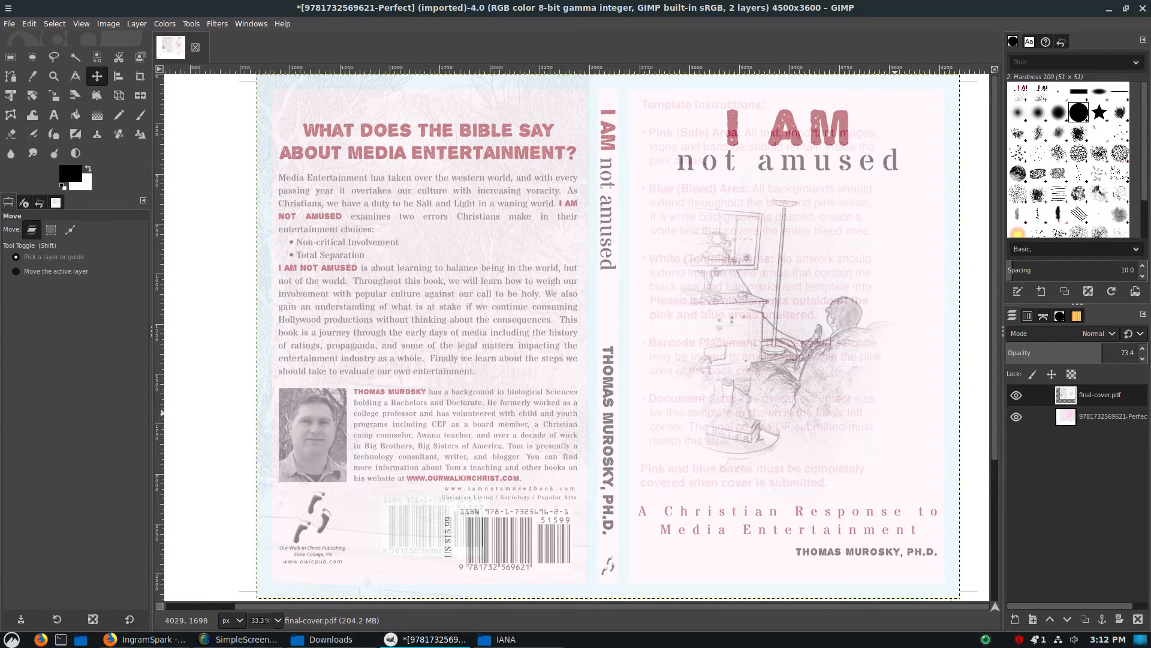
{"action": "key", "text": "Left"}
{"action": "scroll", "coordinate": [894, 412], "scroll_direction": "down", "scroll_amount": 3}
{"action": "scroll", "coordinate": [895, 413], "scroll_direction": "up", "scroll_amount": 3}
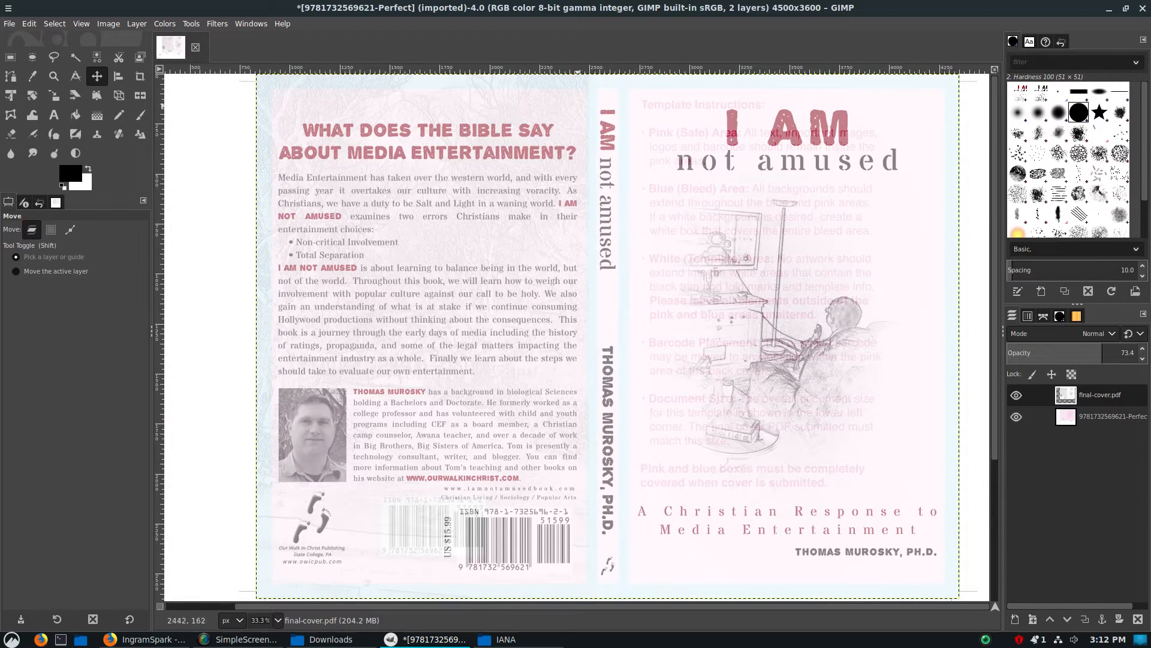
{"action": "left_click_drag", "start_coordinate": [1103, 351], "coordinate": [1148, 352]}
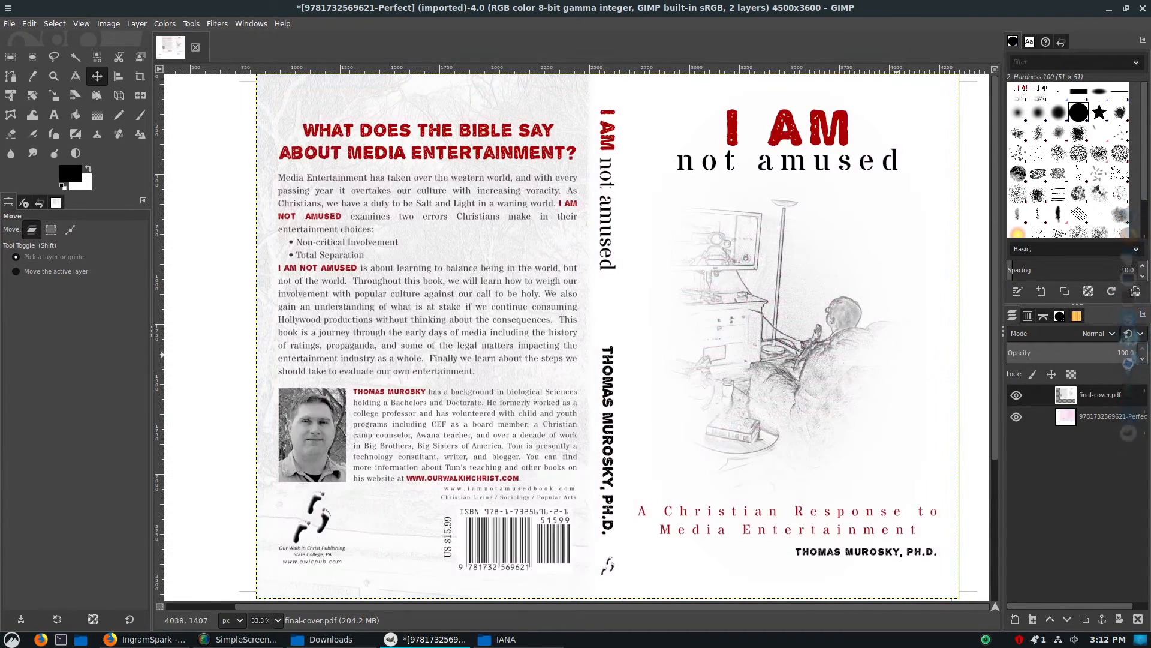
Examine the cover without the template by hiding the template layer and showing it again
{"action": "scroll", "coordinate": [879, 373], "scroll_direction": "down", "scroll_amount": 3}
{"action": "scroll", "coordinate": [805, 367], "scroll_direction": "down", "scroll_amount": 1}
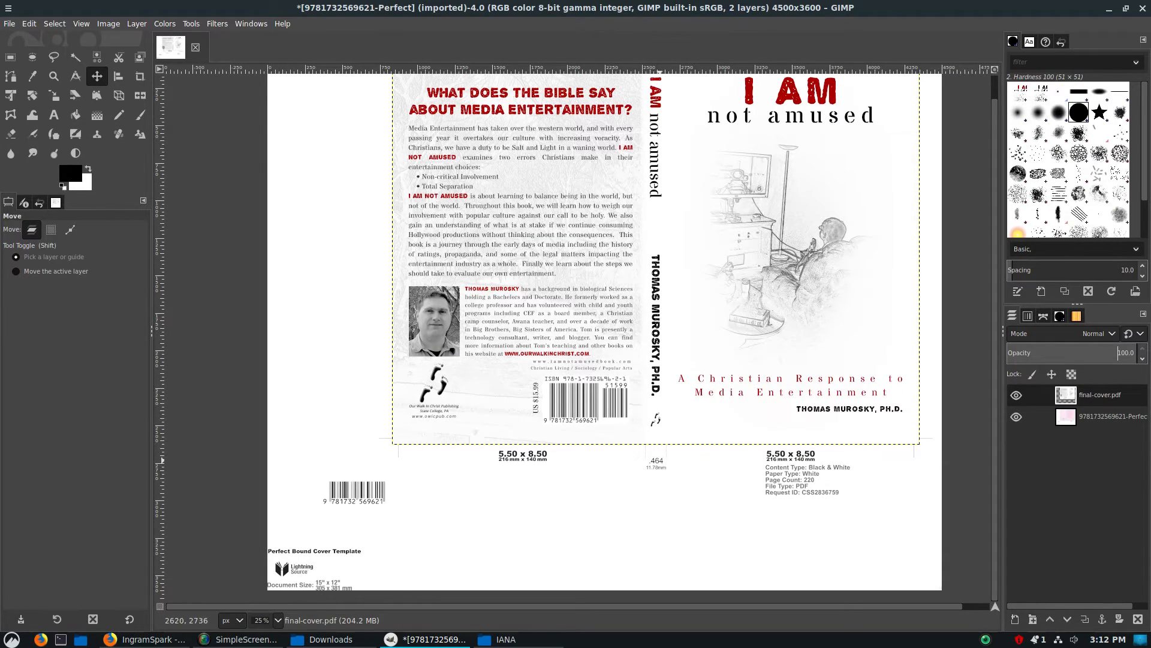
{"action": "scroll", "coordinate": [654, 457], "scroll_direction": "up", "scroll_amount": 1}
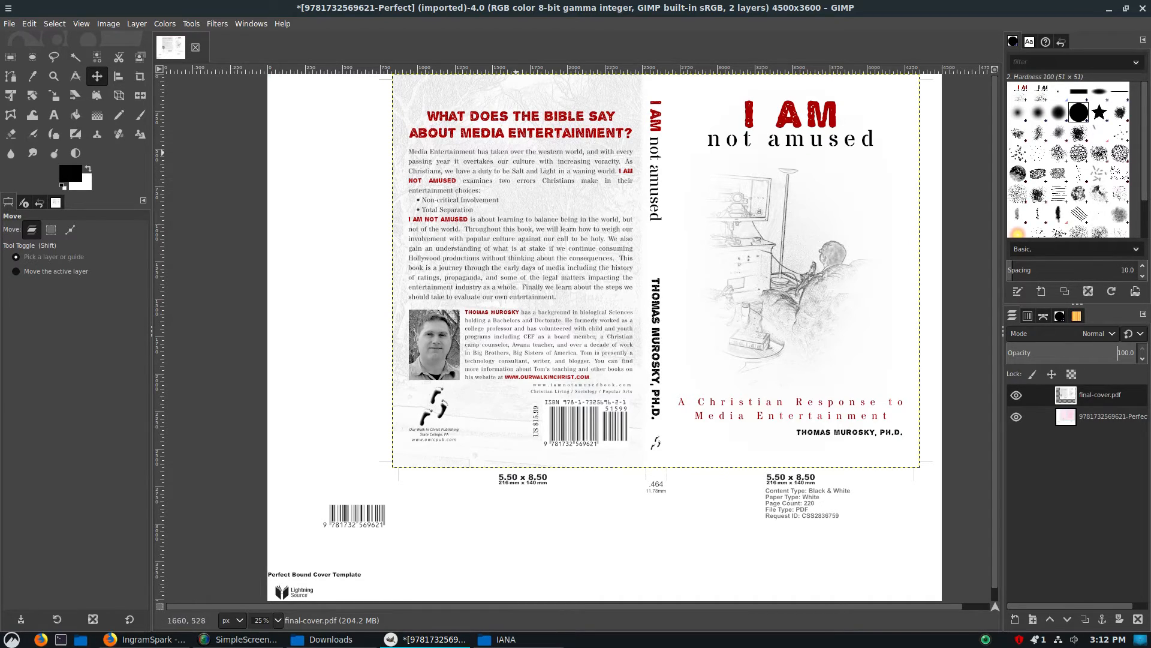
{"action": "left_click", "coordinate": [1016, 416]}
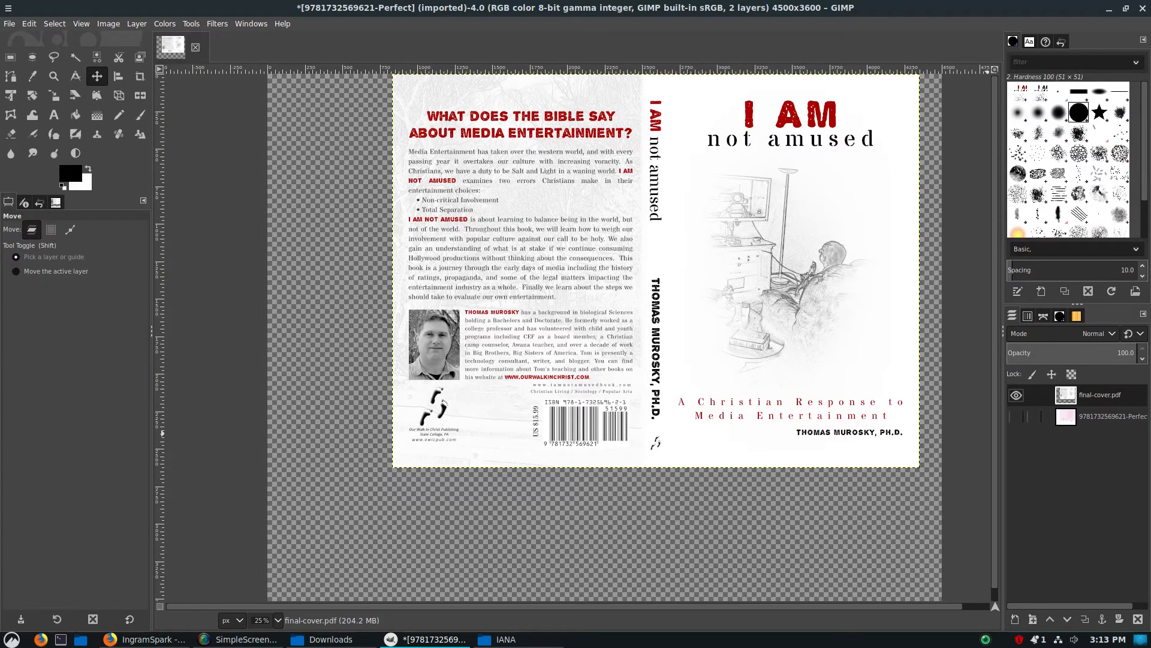
{"action": "left_click", "coordinate": [1016, 417]}
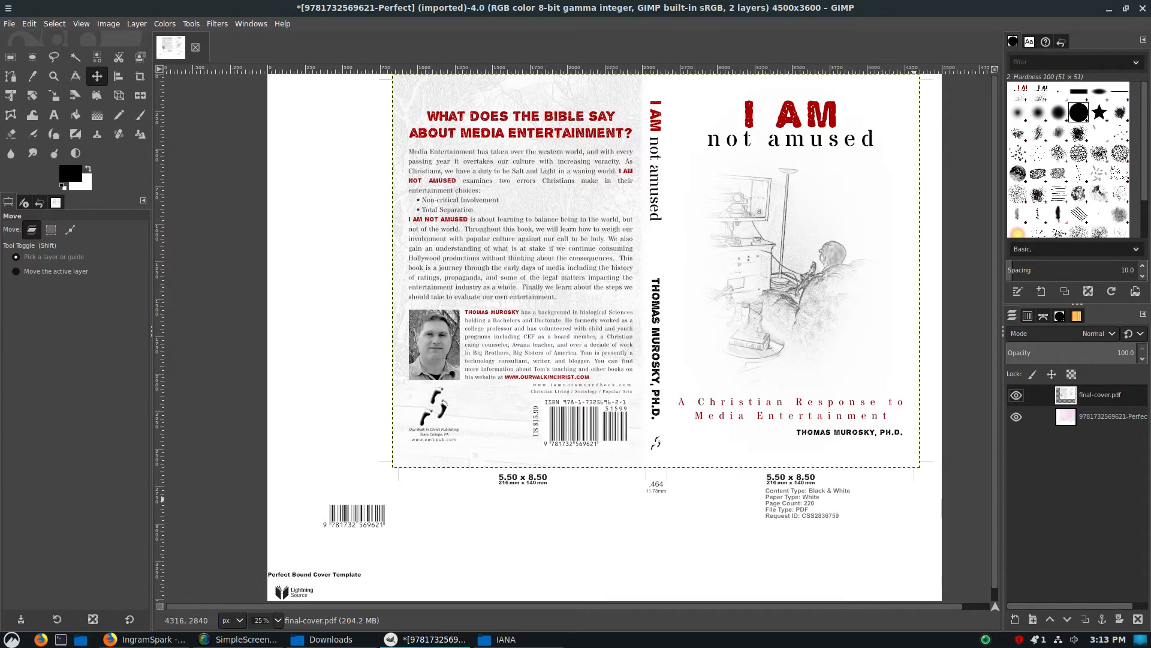
Hide the final-cover.pdf layer and select the ISBN barcode box on the template with a rectangle of about 527 x 300 px
{"action": "left_click", "coordinate": [1015, 394]}
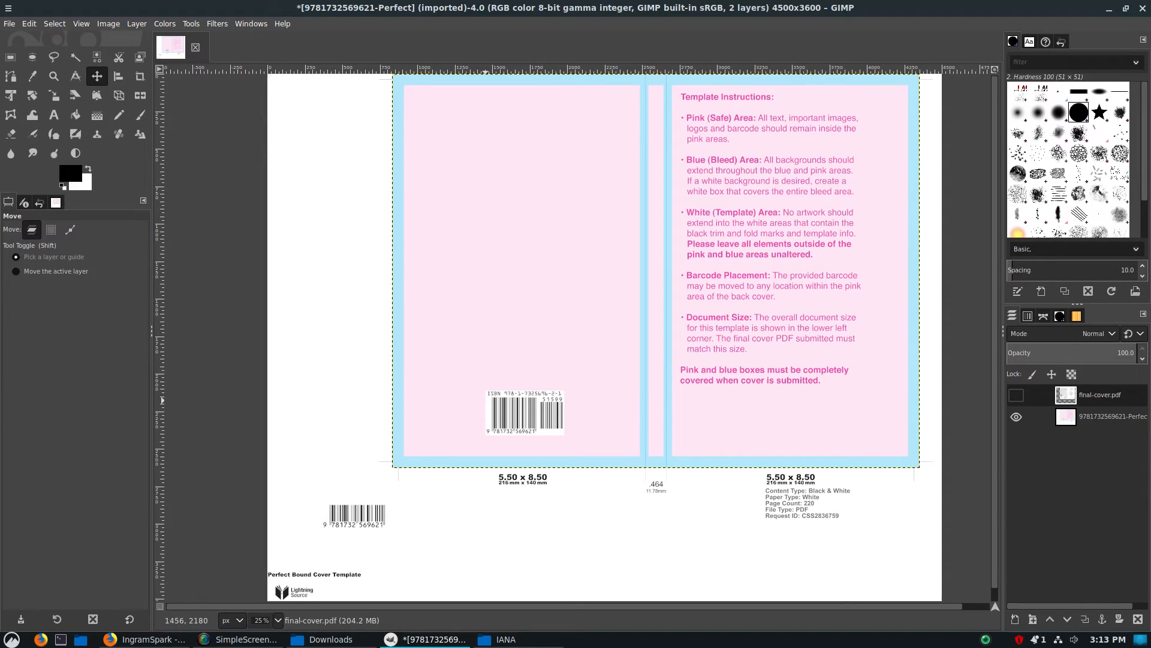
{"action": "scroll", "coordinate": [497, 411], "scroll_direction": "up", "scroll_amount": 4}
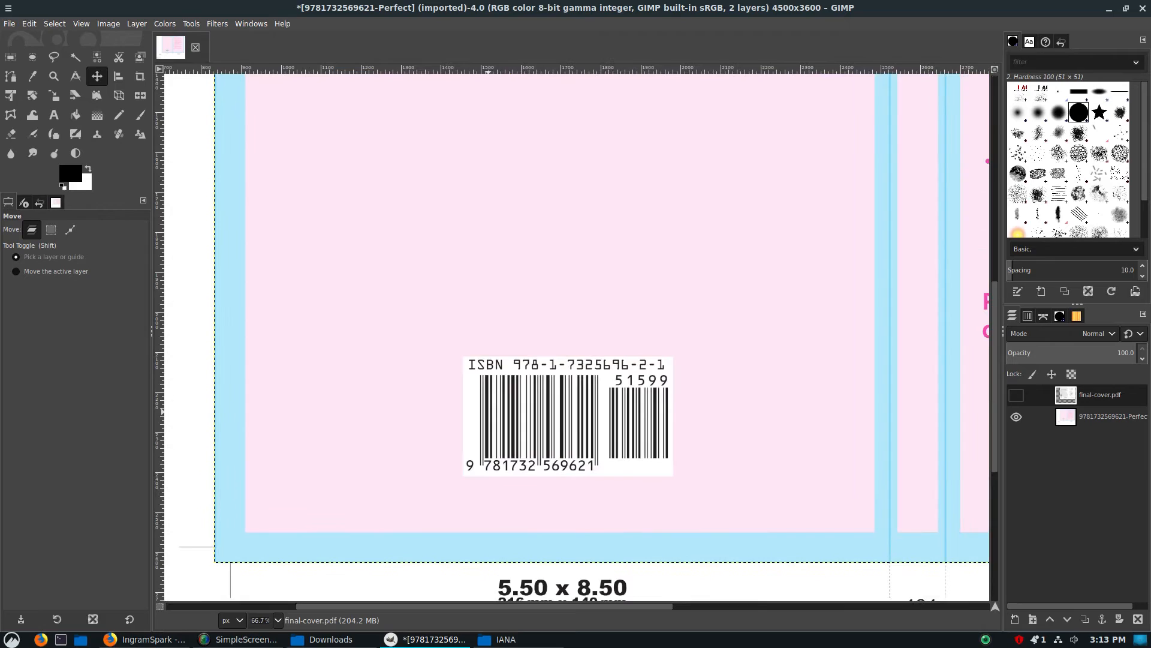
{"action": "scroll", "coordinate": [761, 439], "scroll_direction": "down", "scroll_amount": 3}
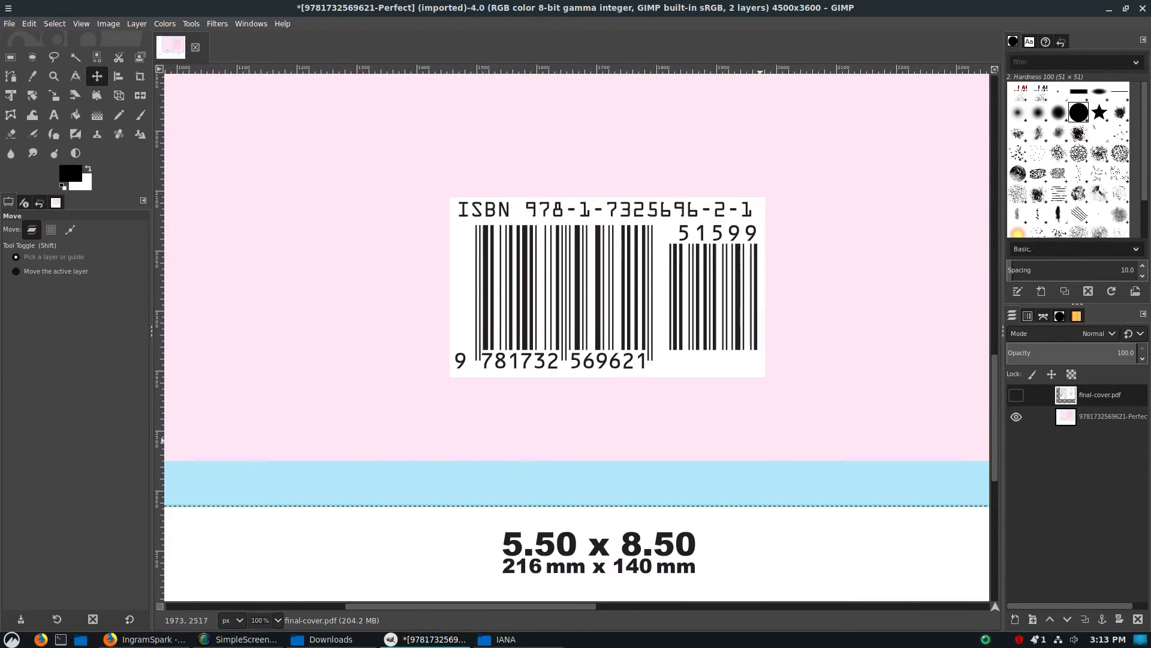
{"action": "scroll", "coordinate": [779, 364], "scroll_direction": "up", "scroll_amount": 3}
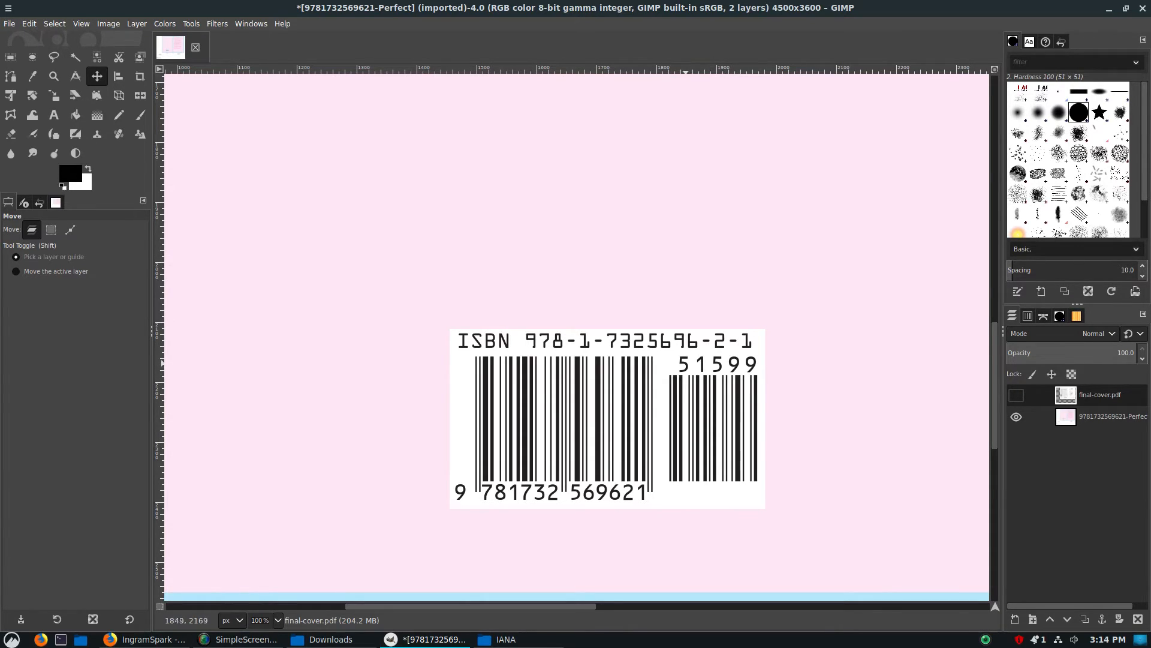
{"action": "scroll", "coordinate": [750, 428], "scroll_direction": "up", "scroll_amount": 1}
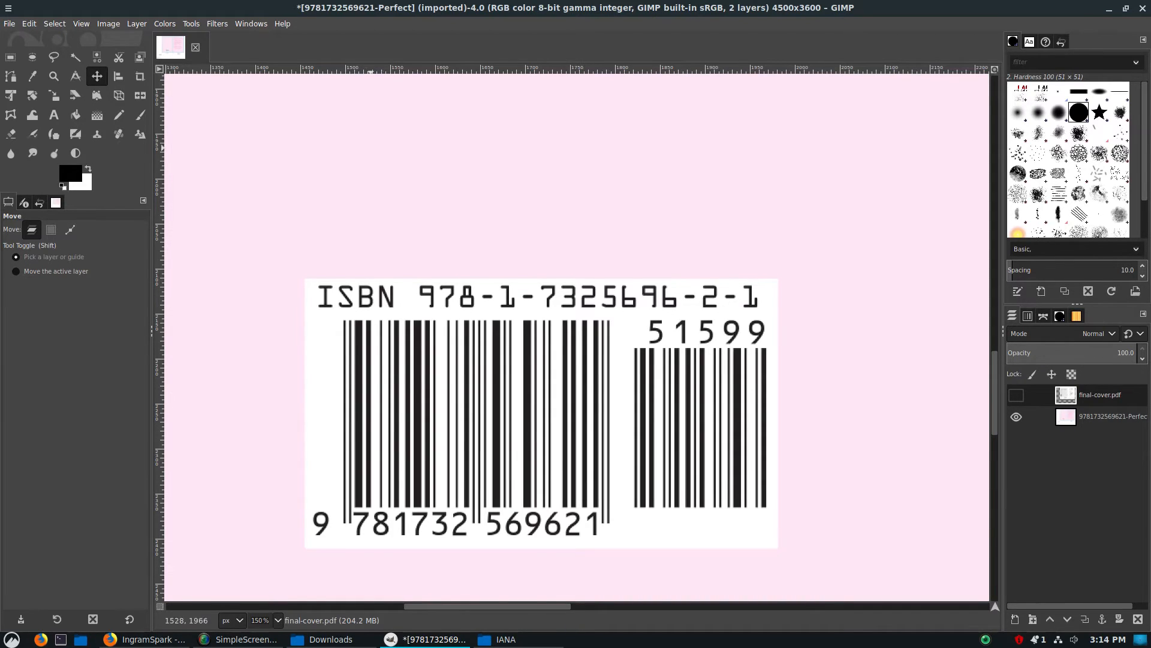
{"action": "scroll", "coordinate": [383, 198], "scroll_direction": "down", "scroll_amount": 3}
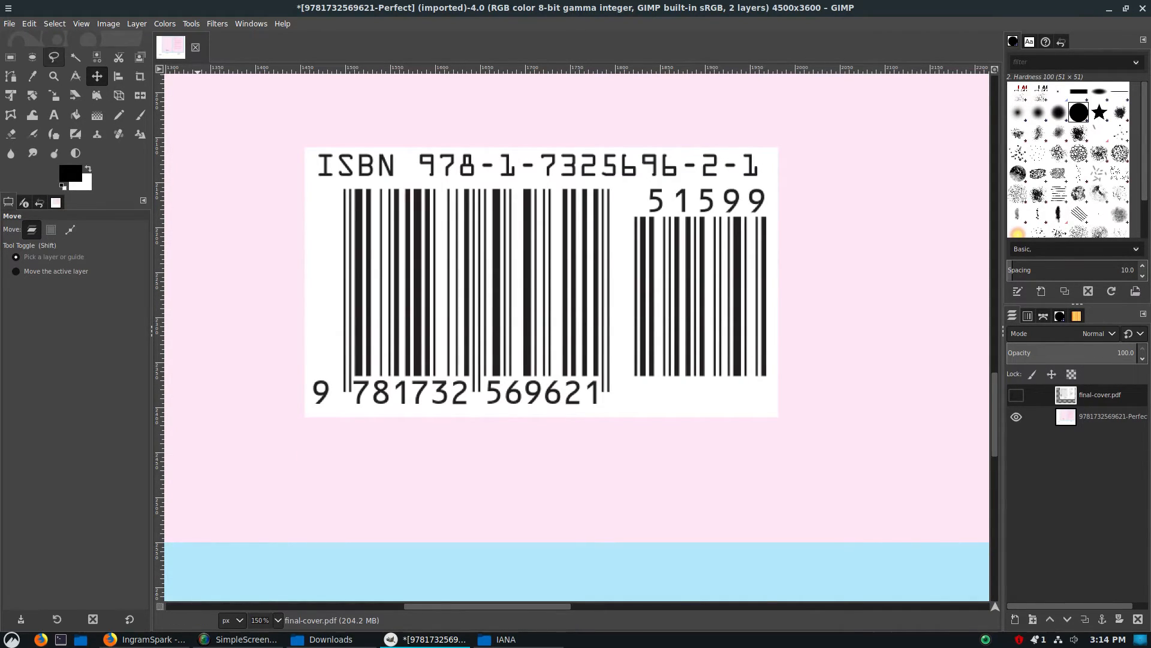
{"action": "left_click", "coordinate": [10, 57]}
{"action": "scroll", "coordinate": [294, 147], "scroll_direction": "up", "scroll_amount": 2, "text": "ctrl"}
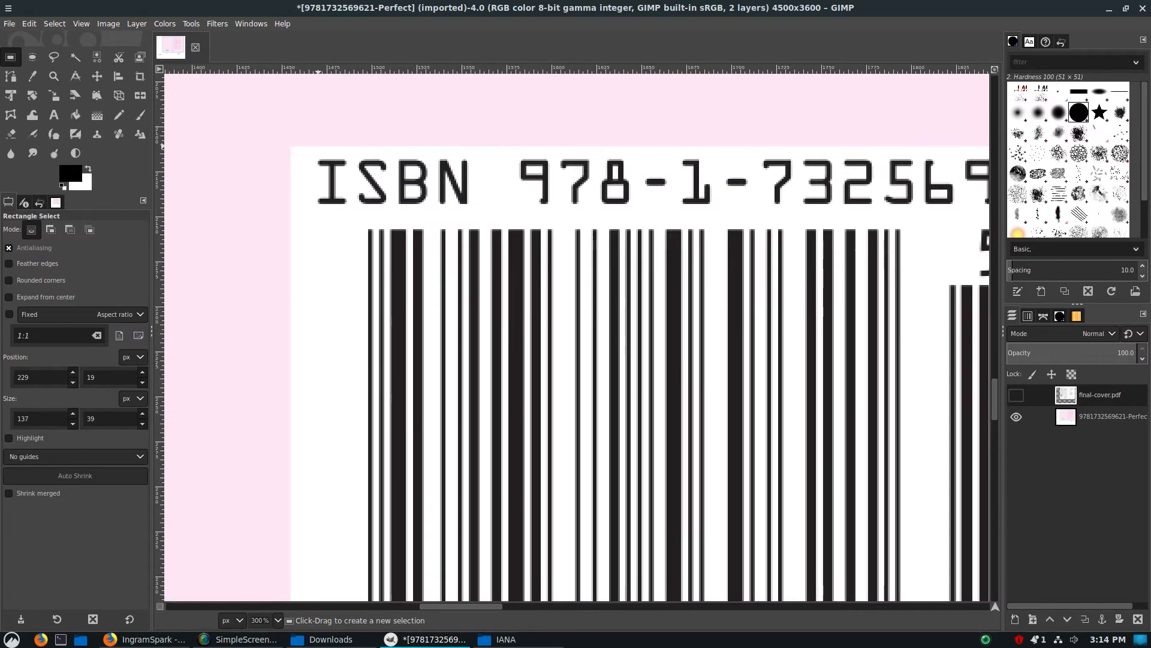
{"action": "left_click_drag", "start_coordinate": [288, 146], "coordinate": [898, 508]}
{"action": "scroll", "coordinate": [897, 508], "scroll_direction": "up", "scroll_amount": 4, "text": "ctrl"}
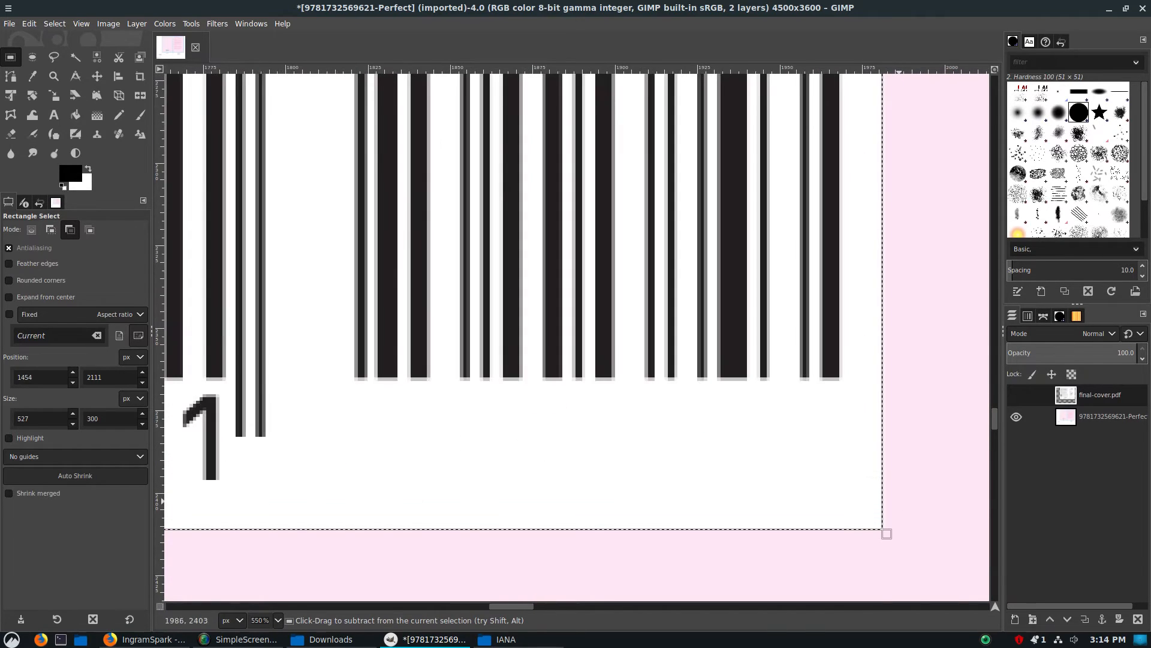
{"action": "scroll", "coordinate": [897, 508], "scroll_direction": "down", "scroll_amount": 2, "text": "ctrl"}
{"action": "scroll", "coordinate": [924, 504], "scroll_direction": "left", "scroll_amount": 10, "text": "shift"}
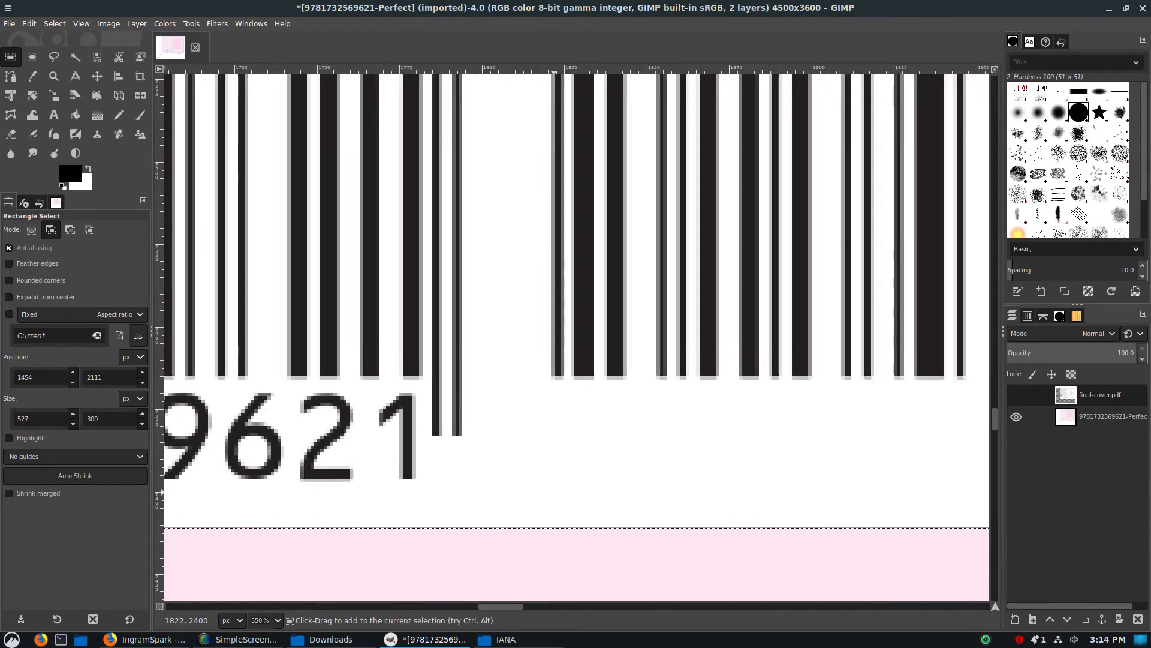
Refine the barcode selection by moving its left edge to 1455 px, making the selection 526 px wide
{"action": "scroll", "coordinate": [590, 360], "scroll_direction": "up", "scroll_amount": 2, "text": "ctrl"}
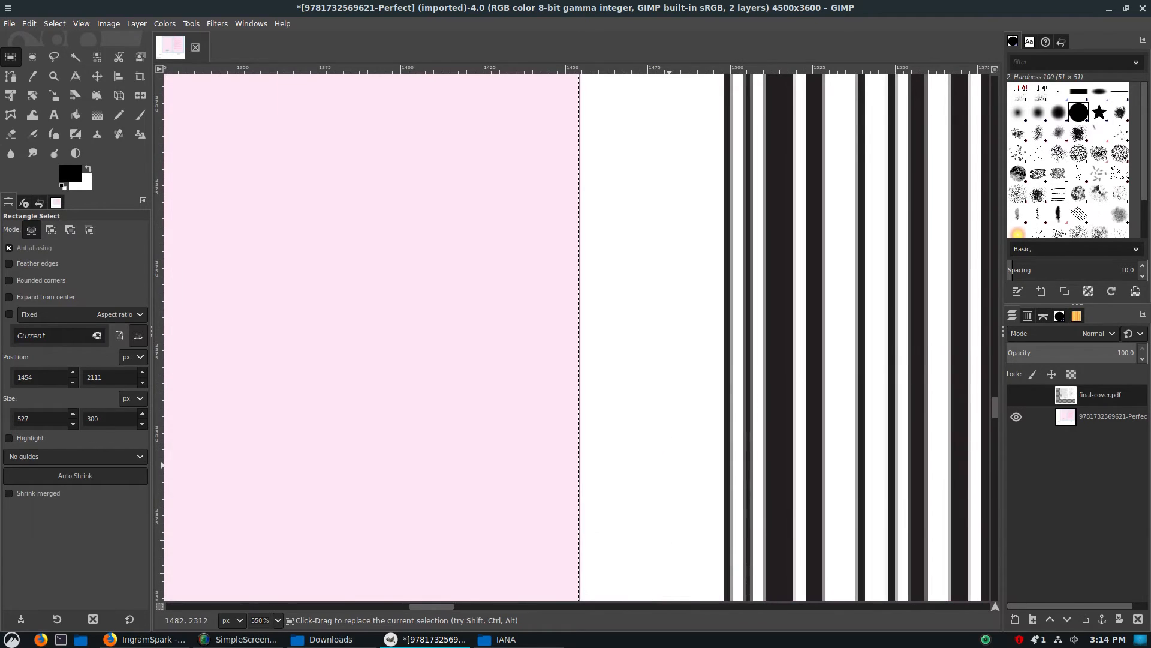
{"action": "scroll", "coordinate": [565, 235], "scroll_direction": "up", "scroll_amount": 3, "text": "ctrl"}
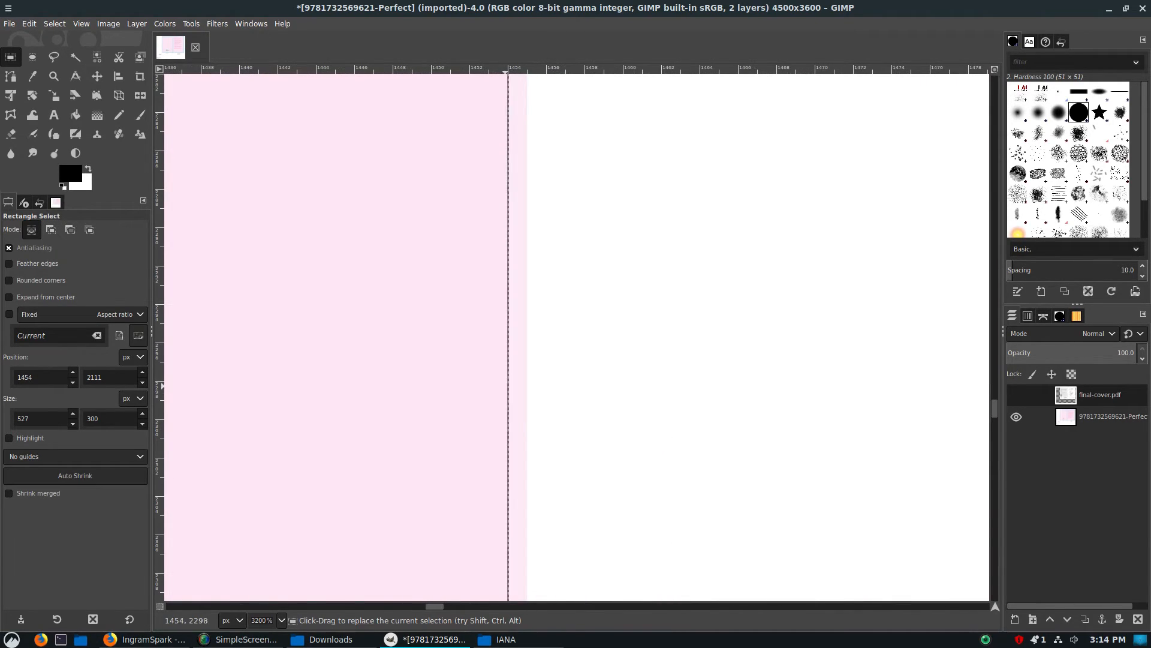
{"action": "left_click_drag", "start_coordinate": [527, 342], "coordinate": [546, 342]}
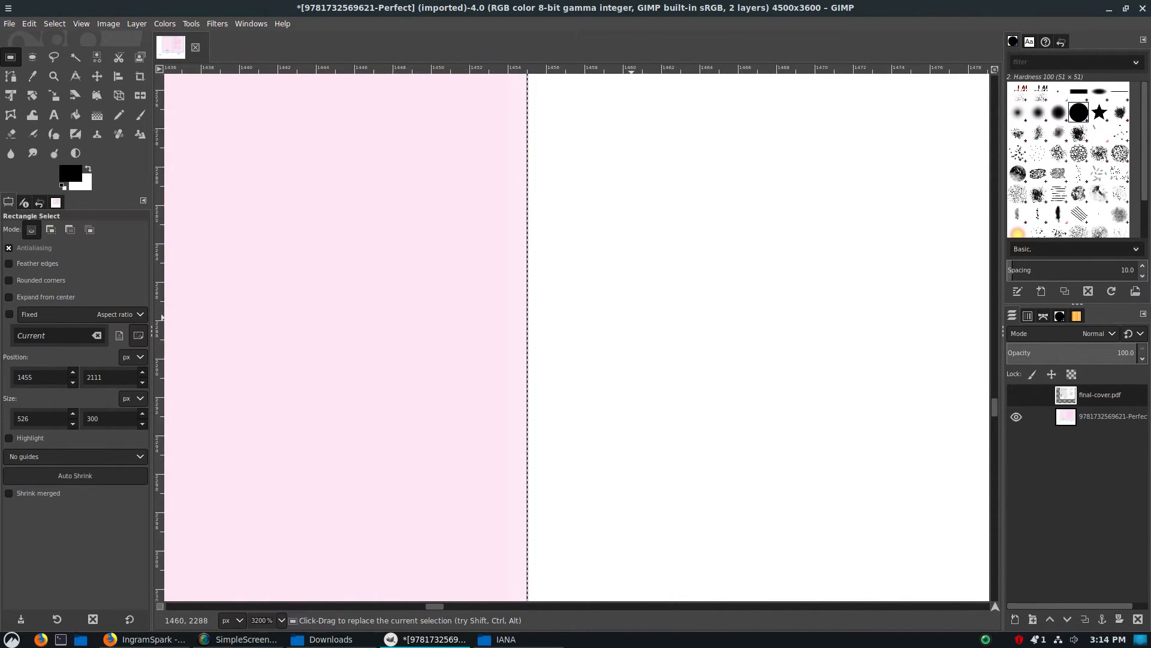
{"action": "scroll", "coordinate": [651, 314], "scroll_direction": "up", "scroll_amount": 11}
{"action": "scroll", "coordinate": [651, 315], "scroll_direction": "down", "scroll_amount": 4}
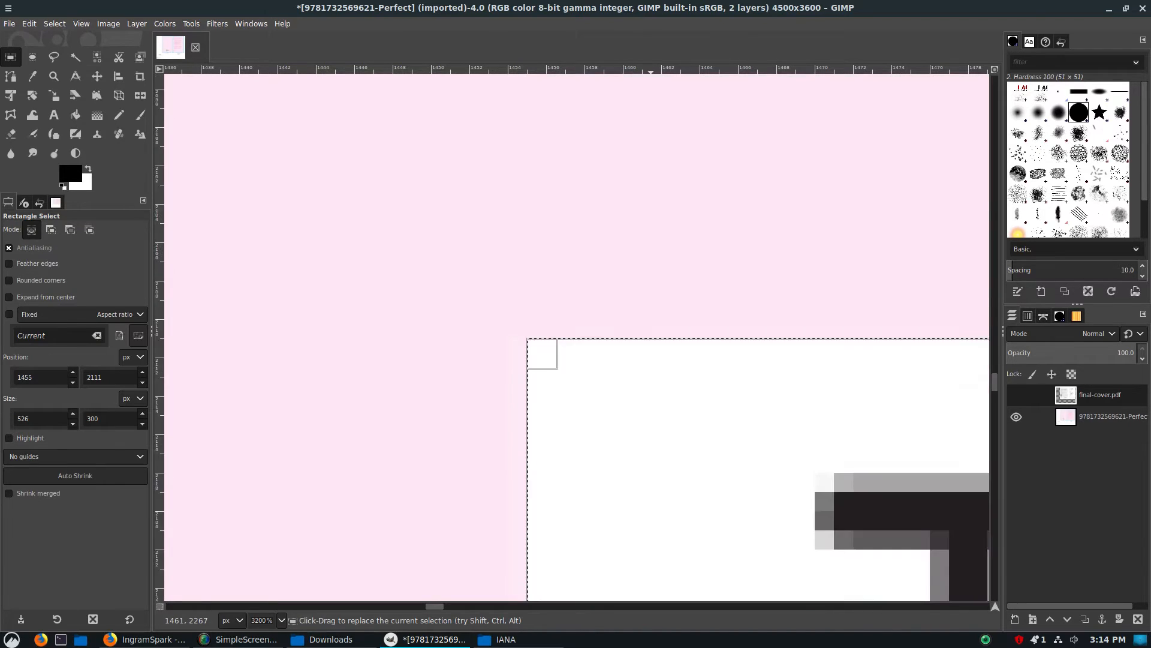
{"action": "scroll", "coordinate": [651, 315], "scroll_direction": "down", "scroll_amount": 2, "text": "ctrl"}
{"action": "scroll", "coordinate": [650, 314], "scroll_direction": "down", "scroll_amount": 5, "text": "ctrl"}
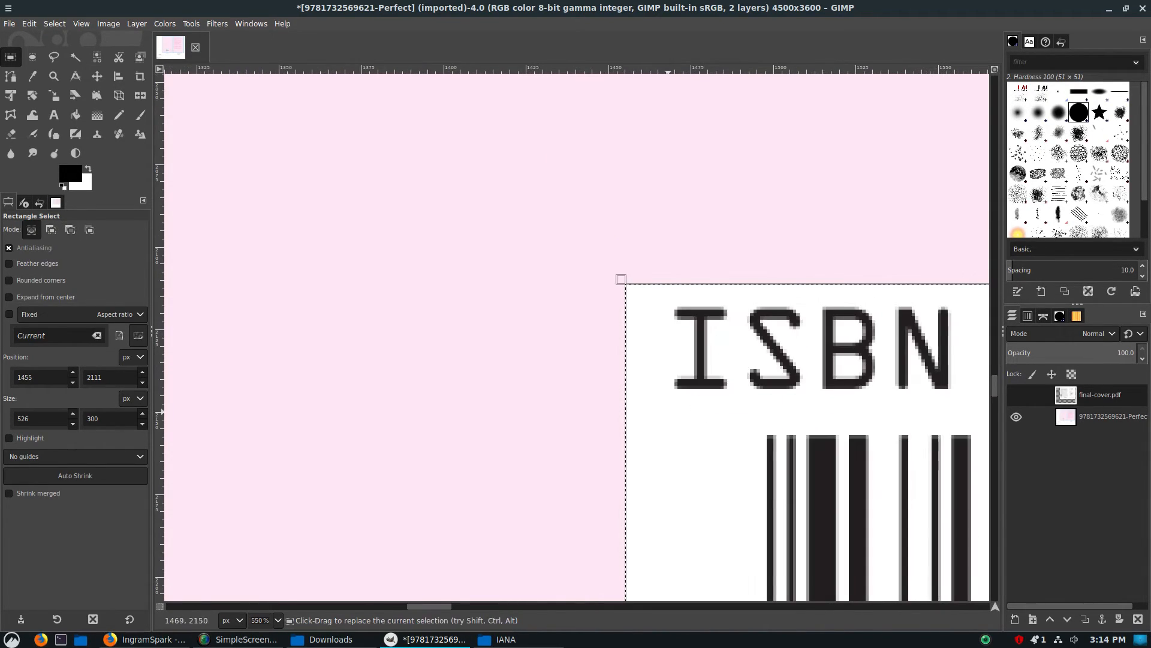
{"action": "scroll", "coordinate": [670, 441], "scroll_direction": "down", "scroll_amount": 4, "text": "ctrl"}
{"action": "scroll", "coordinate": [699, 476], "scroll_direction": "up", "scroll_amount": 2}
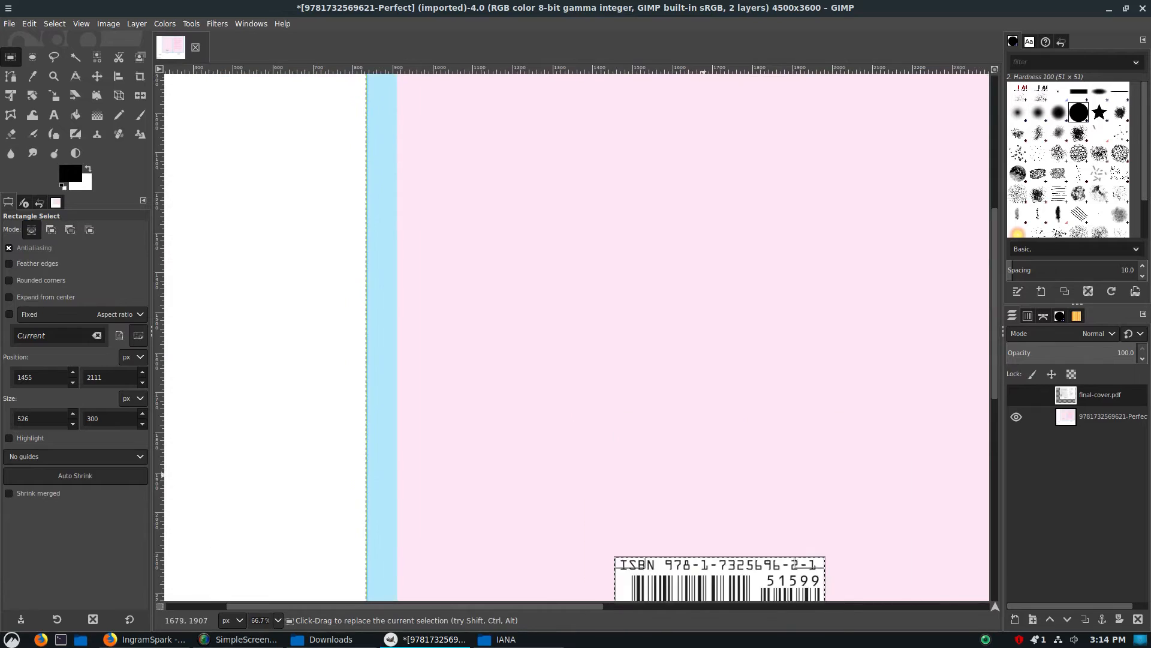
{"action": "scroll", "coordinate": [707, 479], "scroll_direction": "up", "scroll_amount": 1, "text": "ctrl"}
{"action": "scroll", "coordinate": [707, 483], "scroll_direction": "down", "scroll_amount": 4}
{"action": "scroll", "coordinate": [758, 487], "scroll_direction": "up", "scroll_amount": 1, "text": "ctrl"}
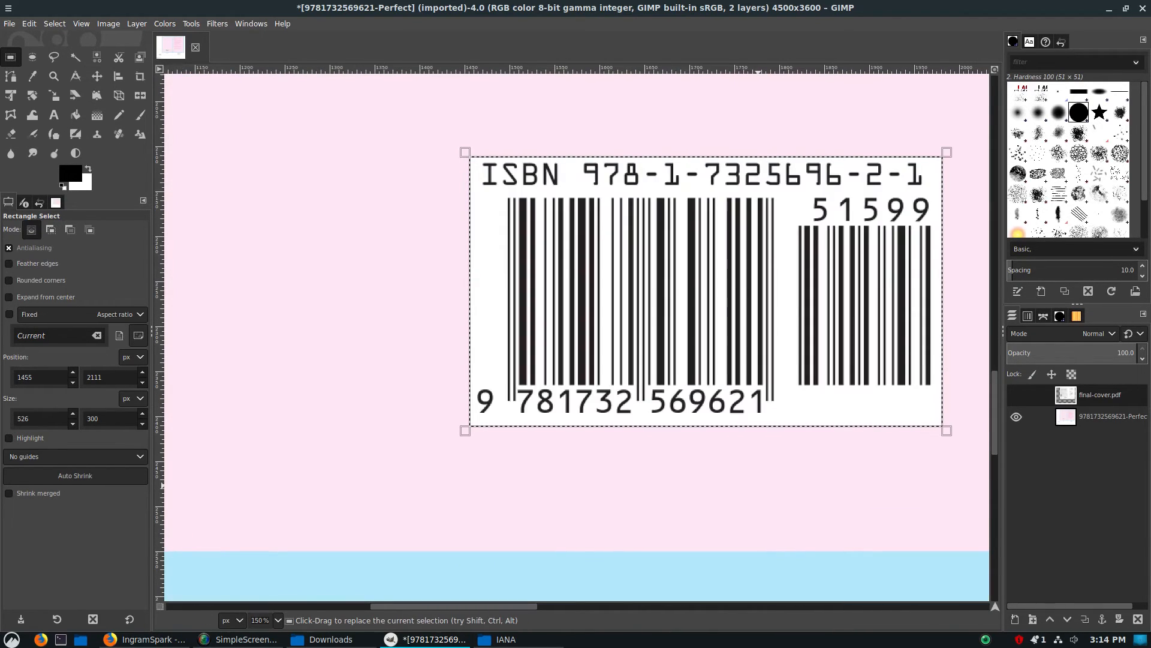
Try to copy the selected barcode area into a new layer with final-cover.pdf active, and undo the paste
{"action": "key", "text": "ctrl+c"}
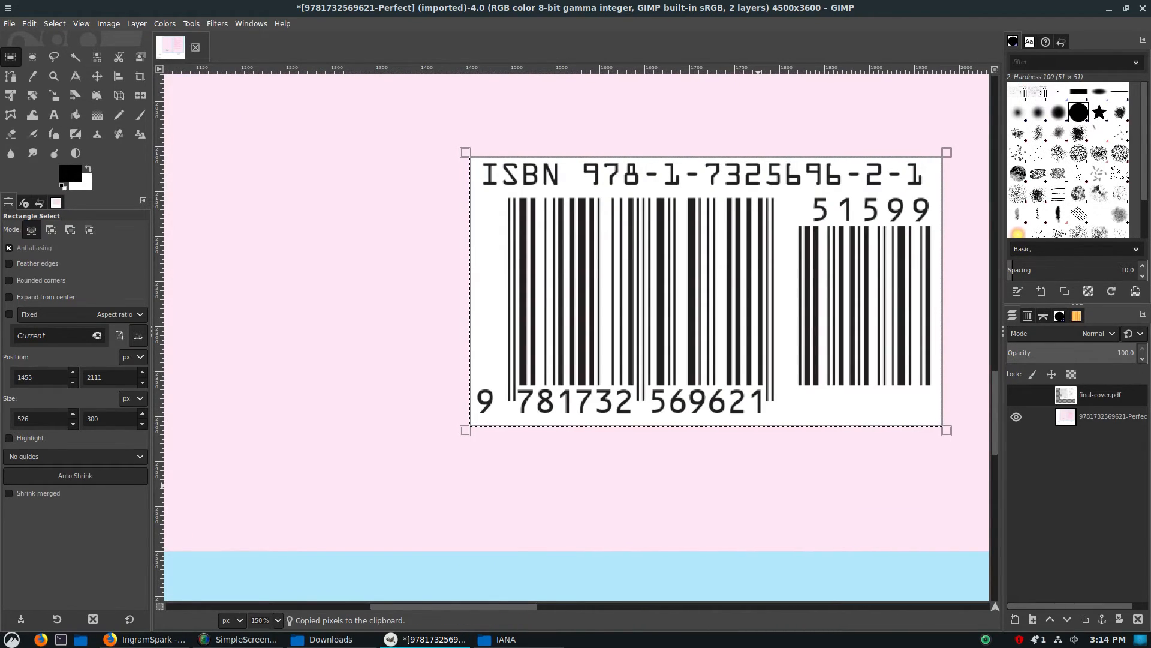
{"action": "left_click", "coordinate": [30, 23]}
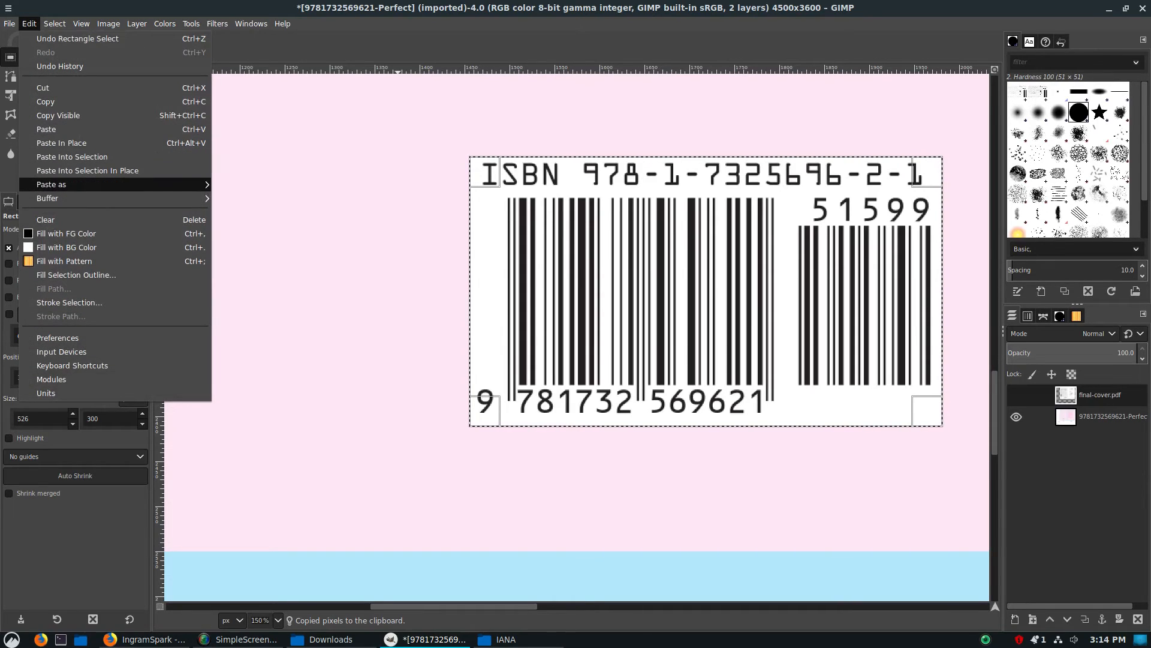
{"action": "mouse_move", "coordinate": [120, 184]}
{"action": "left_click", "coordinate": [245, 184]}
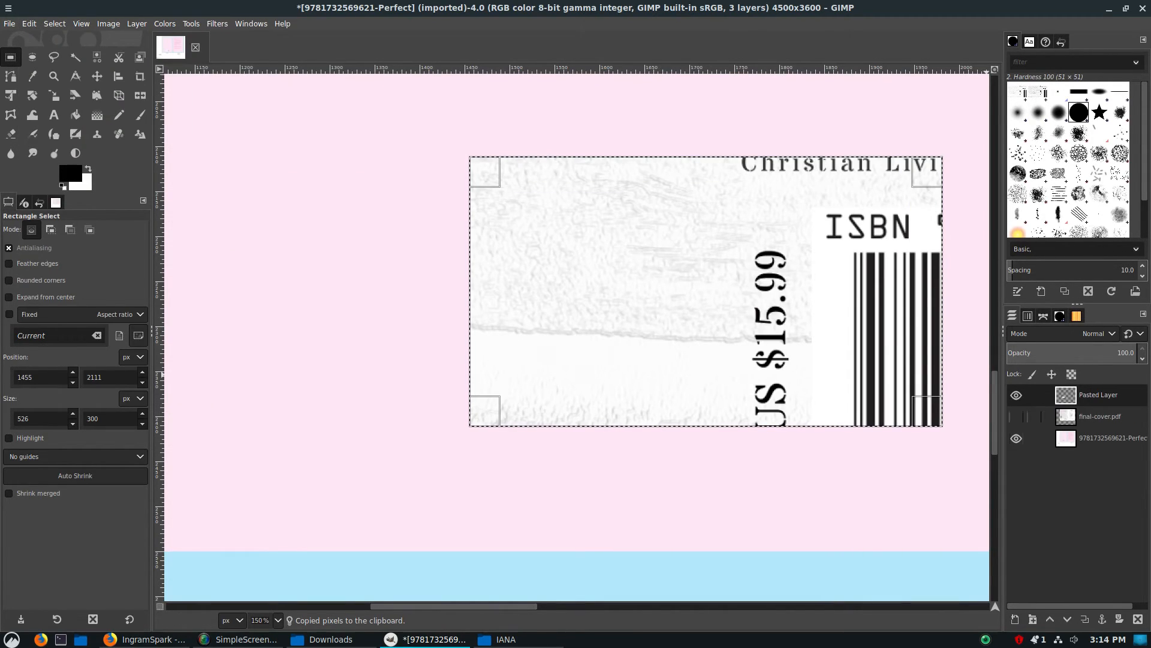
{"action": "left_click", "coordinate": [1016, 438]}
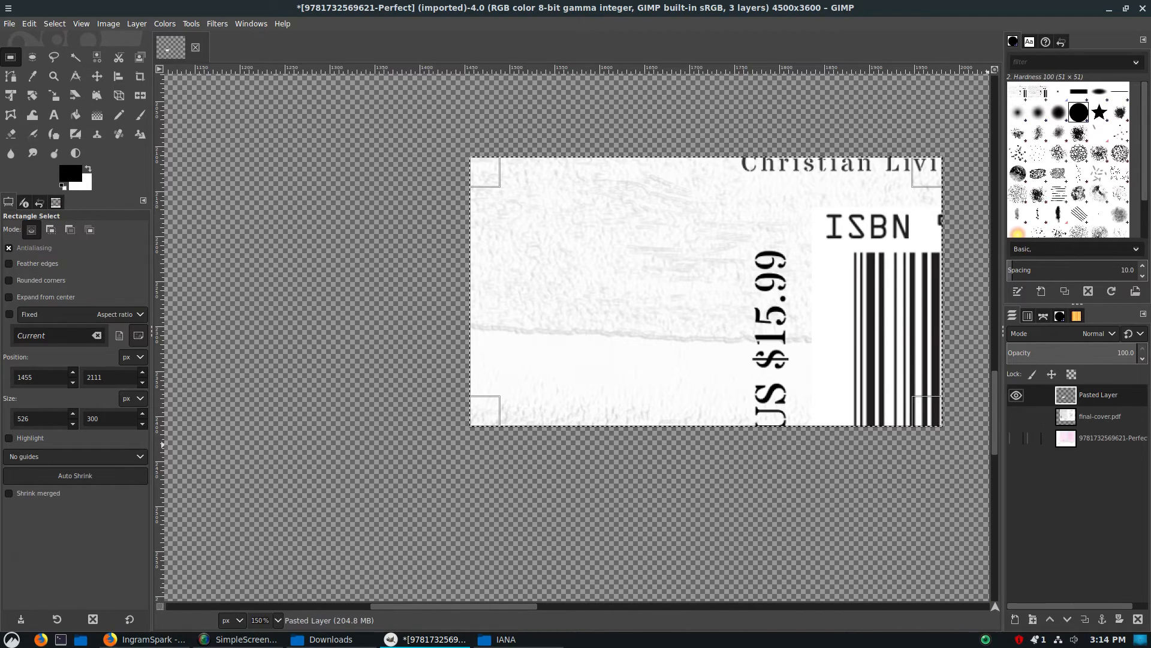
{"action": "left_click", "coordinate": [1015, 439]}
{"action": "key", "text": "ctrl+z"}
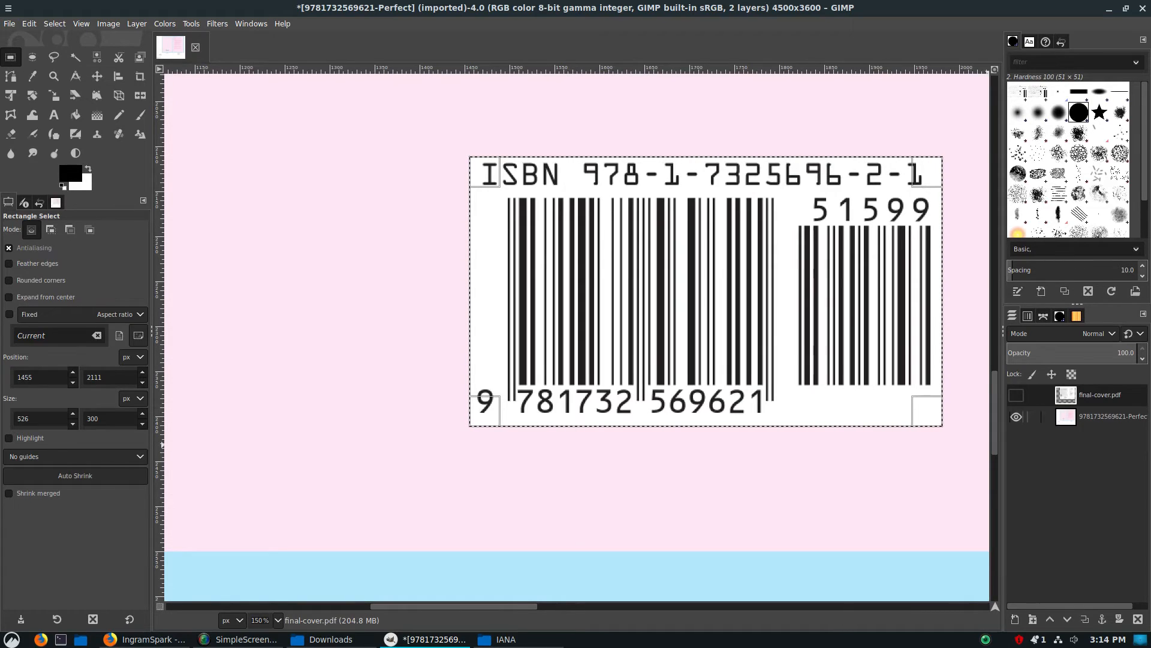
Delete the final-cover.pdf layer from the image
{"action": "left_click", "coordinate": [1102, 417]}
{"action": "right_click", "coordinate": [1098, 395]}
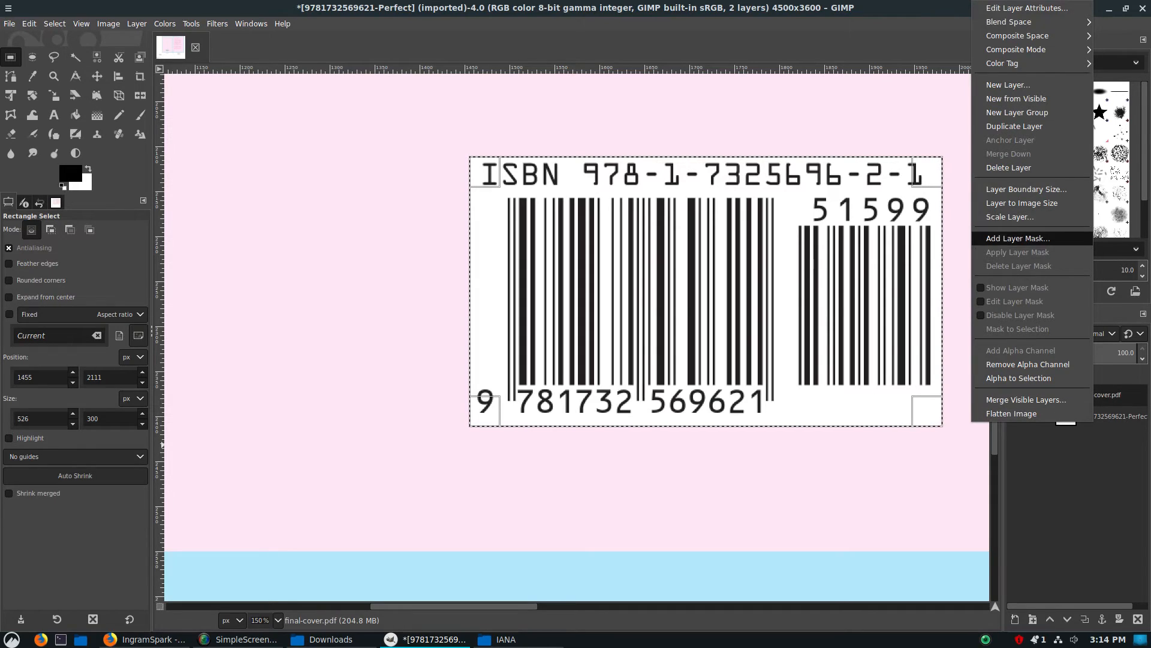
{"action": "left_click", "coordinate": [1009, 167]}
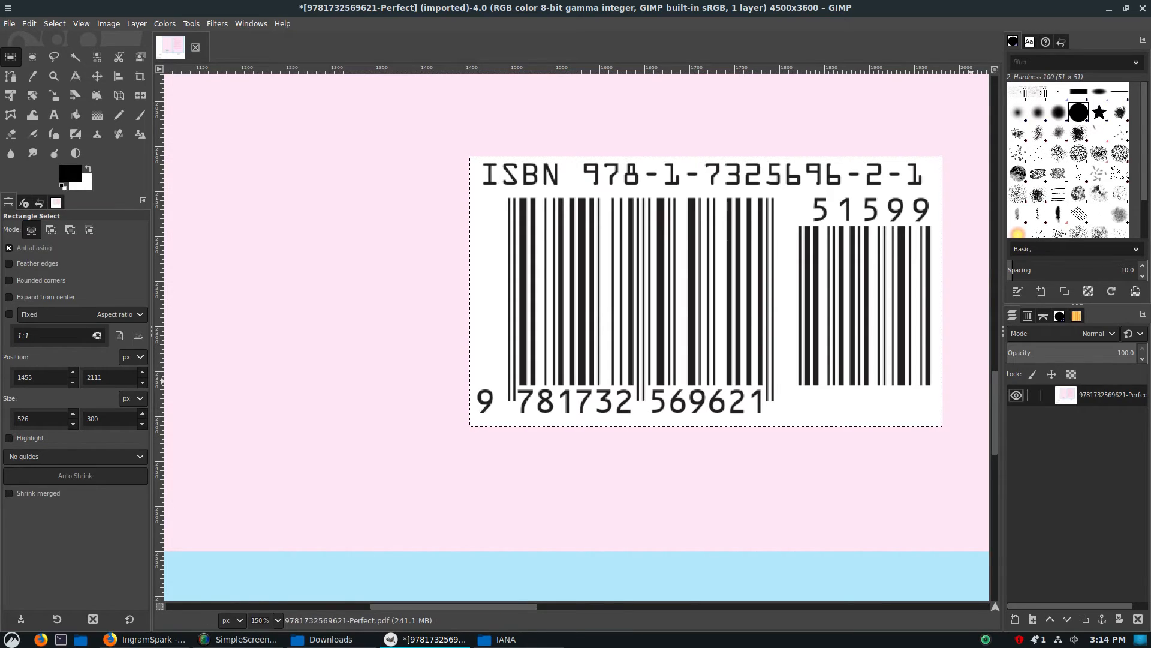
Copy the selected barcode from the template into a new layer and hide the template layer
{"action": "key", "text": "ctrl+c"}
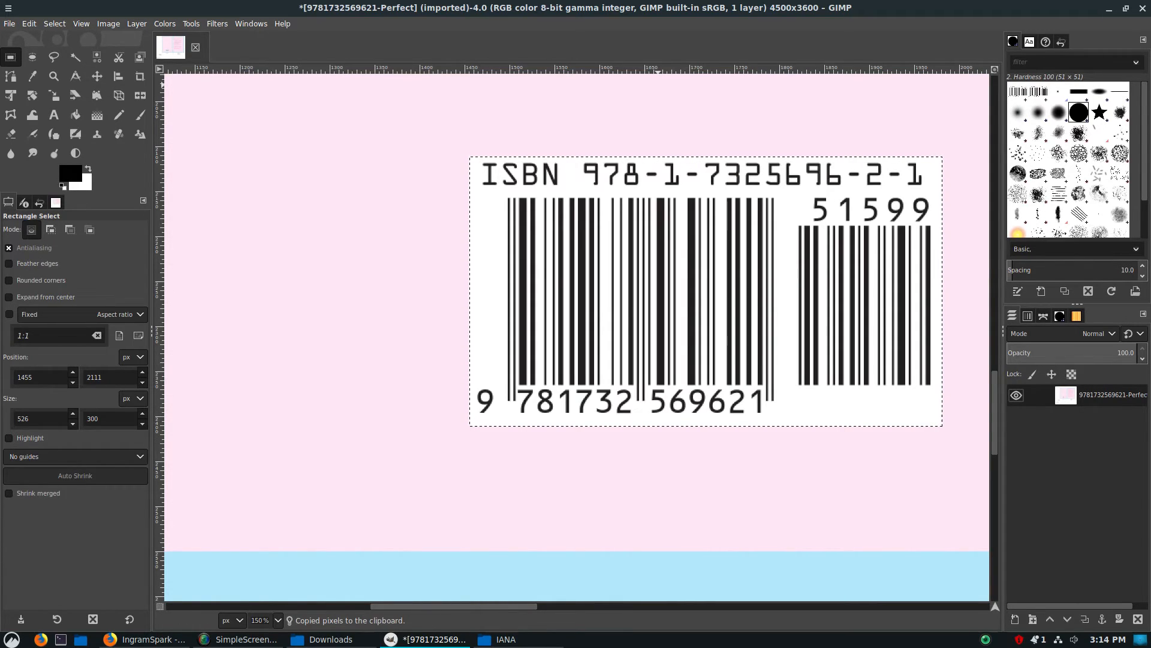
{"action": "left_click", "coordinate": [29, 23]}
{"action": "mouse_move", "coordinate": [120, 185]}
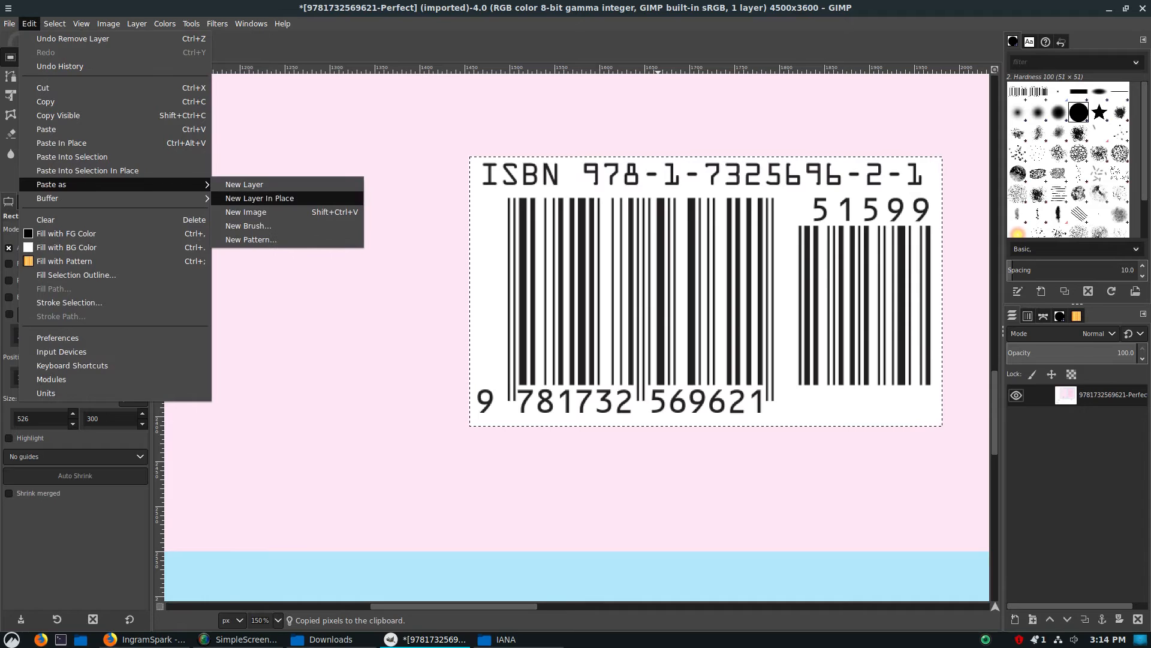
{"action": "left_click", "coordinate": [246, 184]}
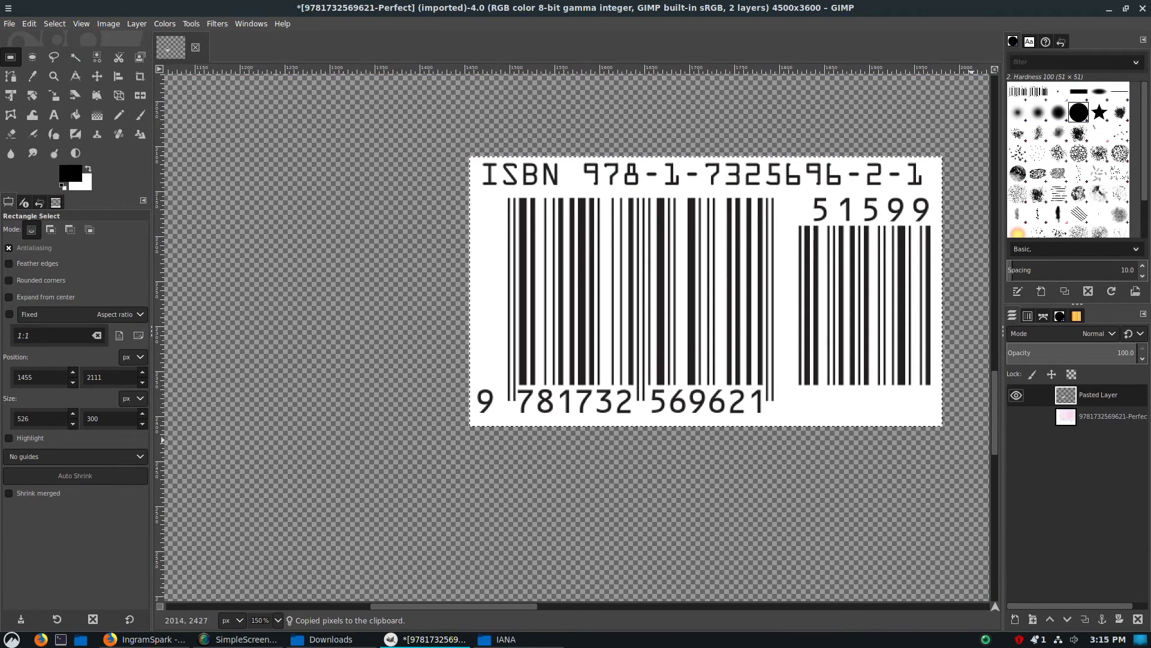
Move the pasted barcode layer down and to the right on the transparent canvas with the Move tool
{"action": "scroll", "coordinate": [837, 476], "scroll_direction": "down", "scroll_amount": 7}
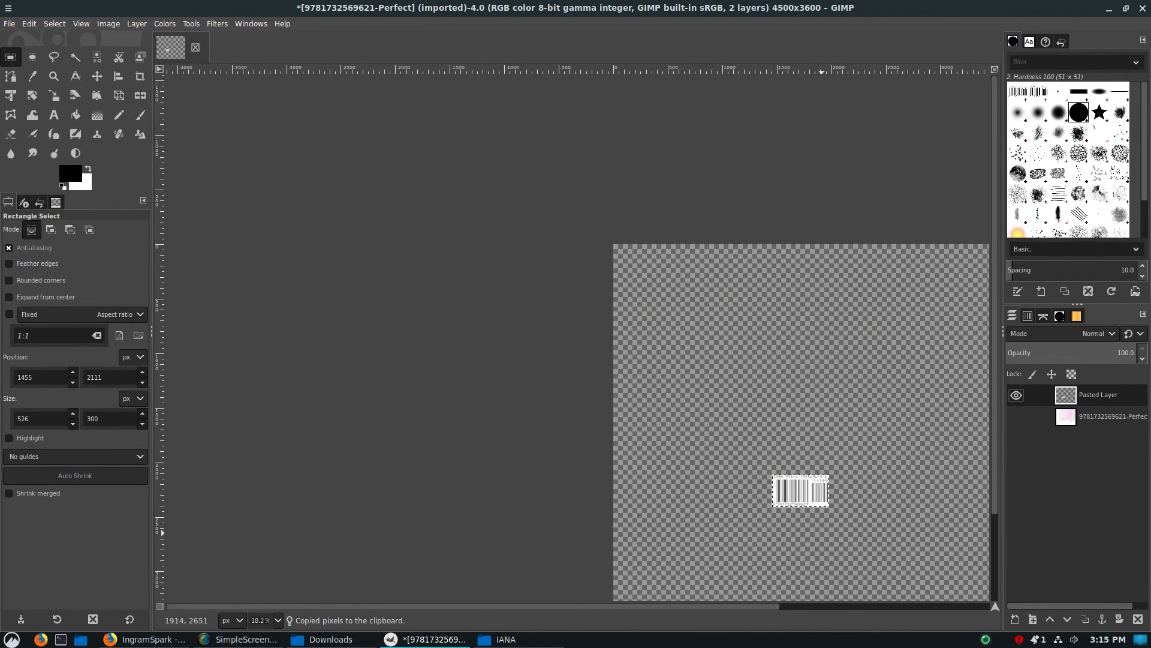
{"action": "scroll", "coordinate": [838, 496], "scroll_direction": "down", "scroll_amount": 2}
{"action": "scroll", "coordinate": [838, 496], "scroll_direction": "up", "scroll_amount": 4}
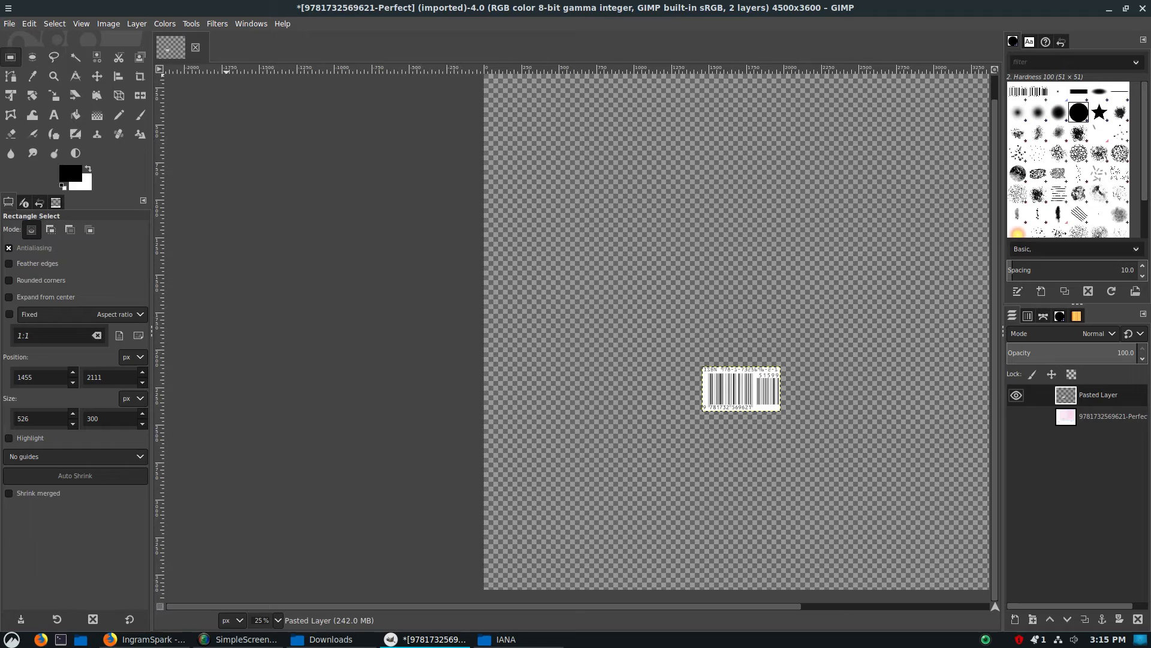
{"action": "left_click", "coordinate": [97, 76]}
{"action": "left_click_drag", "start_coordinate": [743, 389], "coordinate": [792, 432]}
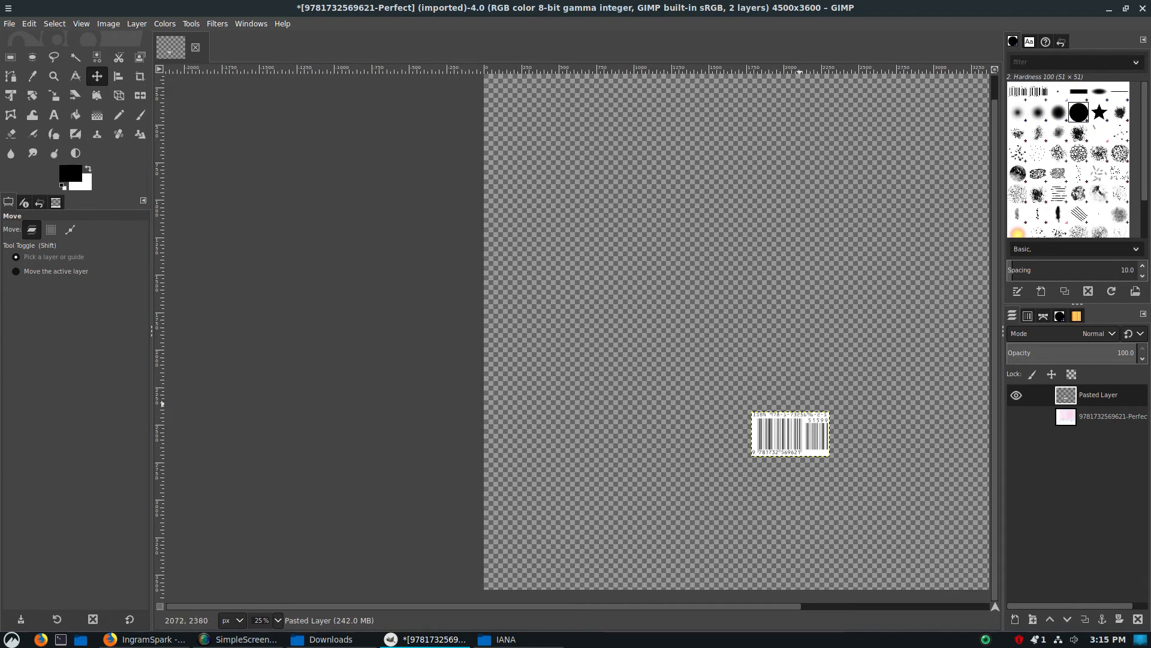
Examine the isolated barcode layer's edges and digits up close, and its placement on the whole canvas
{"action": "scroll", "coordinate": [802, 403], "scroll_direction": "up", "scroll_amount": 6}
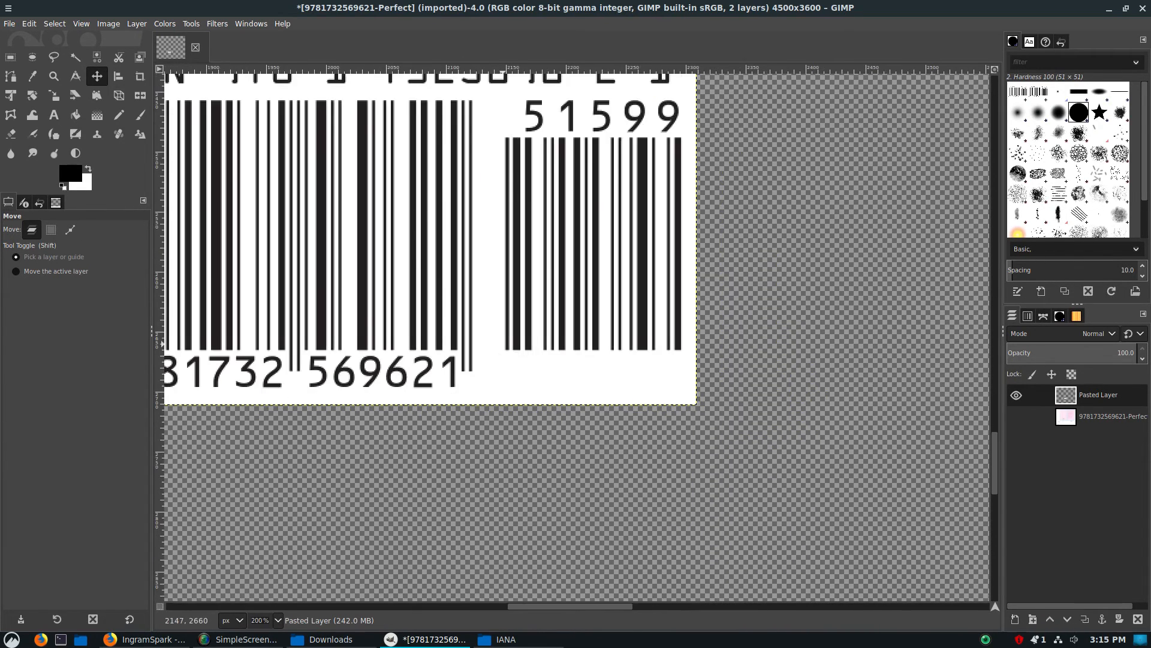
{"action": "scroll", "coordinate": [504, 345], "scroll_direction": "up", "scroll_amount": 2}
{"action": "scroll", "coordinate": [504, 345], "scroll_direction": "left", "scroll_amount": 3}
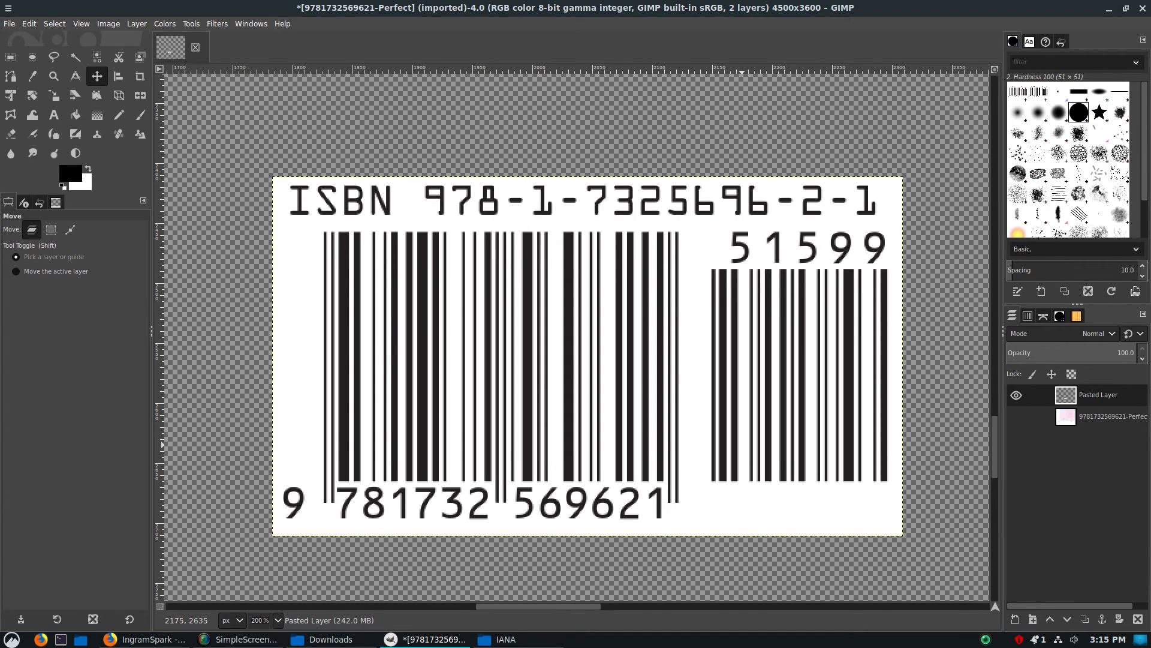
{"action": "scroll", "coordinate": [743, 445], "scroll_direction": "down", "scroll_amount": 4, "text": "ctrl"}
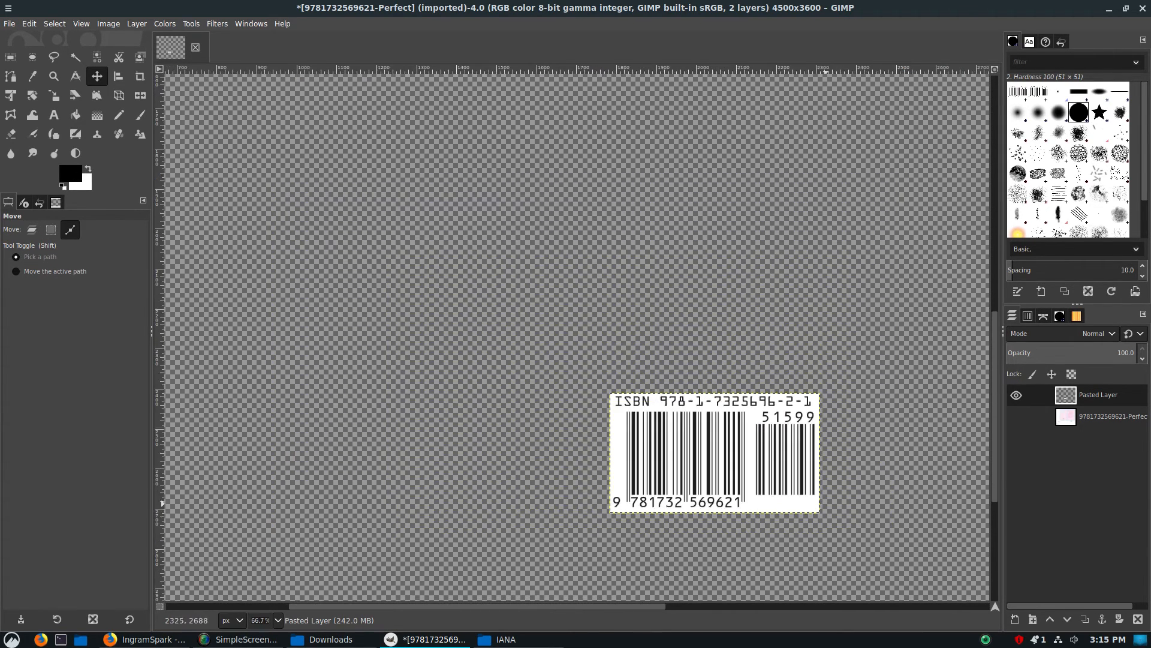
{"action": "scroll", "coordinate": [813, 512], "scroll_direction": "down", "scroll_amount": 4, "text": "ctrl"}
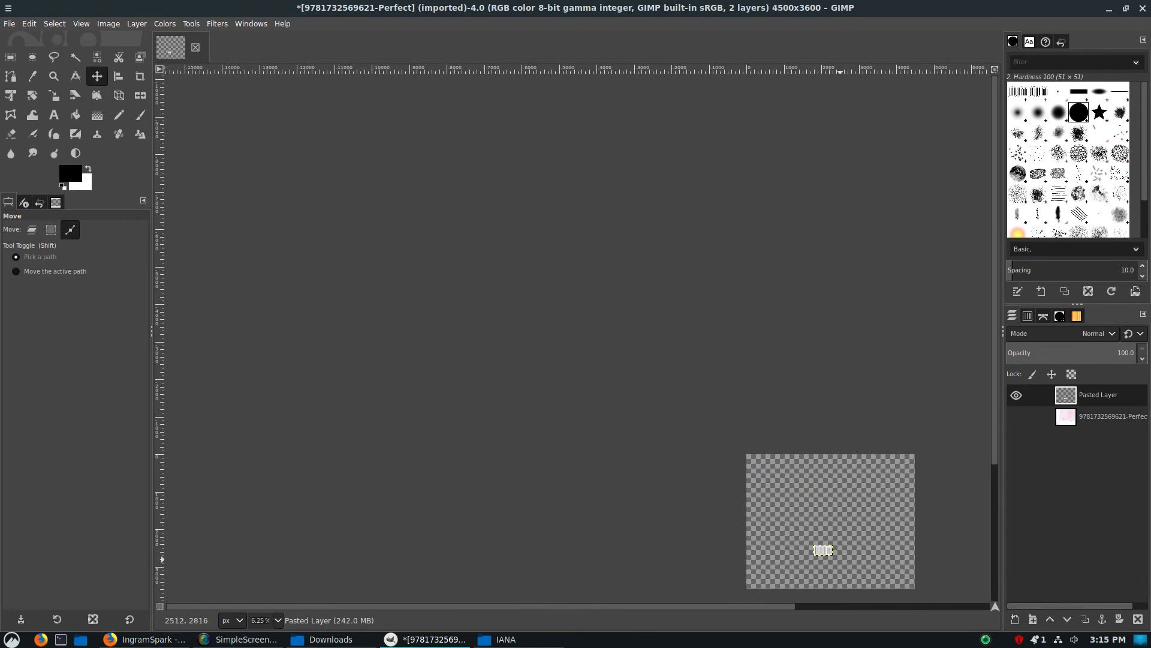
{"action": "scroll", "coordinate": [842, 551], "scroll_direction": "up", "scroll_amount": 5, "text": "ctrl"}
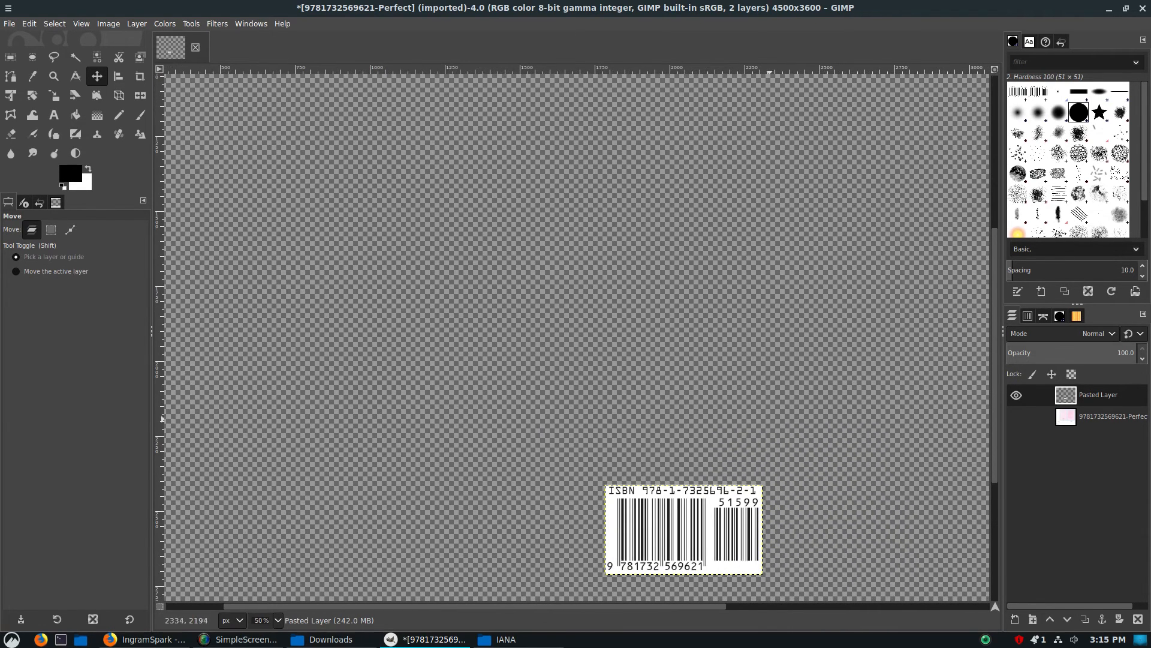
{"action": "scroll", "coordinate": [759, 380], "scroll_direction": "right", "scroll_amount": 6}
{"action": "scroll", "coordinate": [730, 390], "scroll_direction": "down", "scroll_amount": 4}
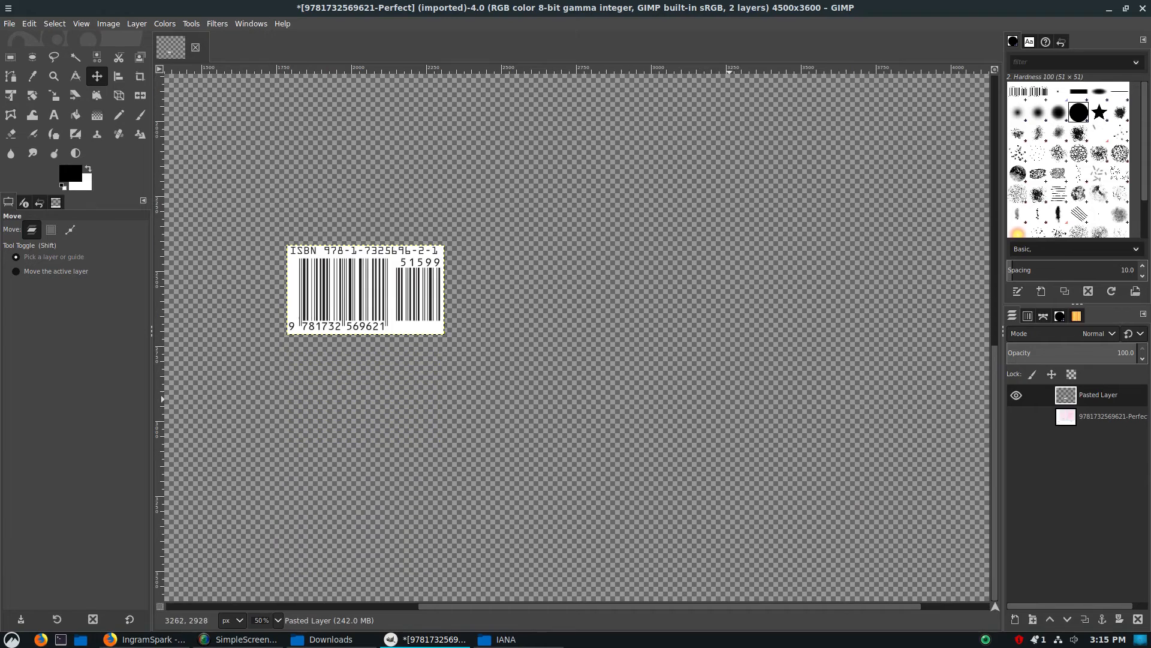
{"action": "scroll", "coordinate": [730, 396], "scroll_direction": "down", "scroll_amount": 3, "text": "ctrl"}
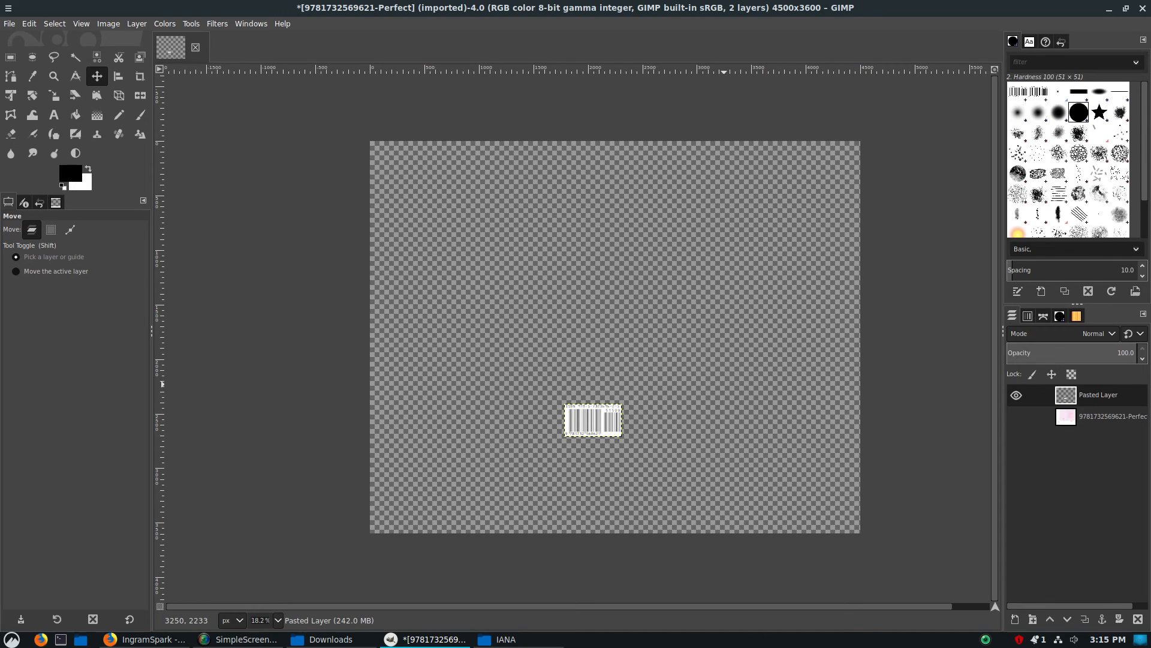
Switch to Firefox, review the IngramSpark template generator and KDP Paperback Cover Templates pages, and return to GIMP
{"action": "left_click", "coordinate": [147, 638]}
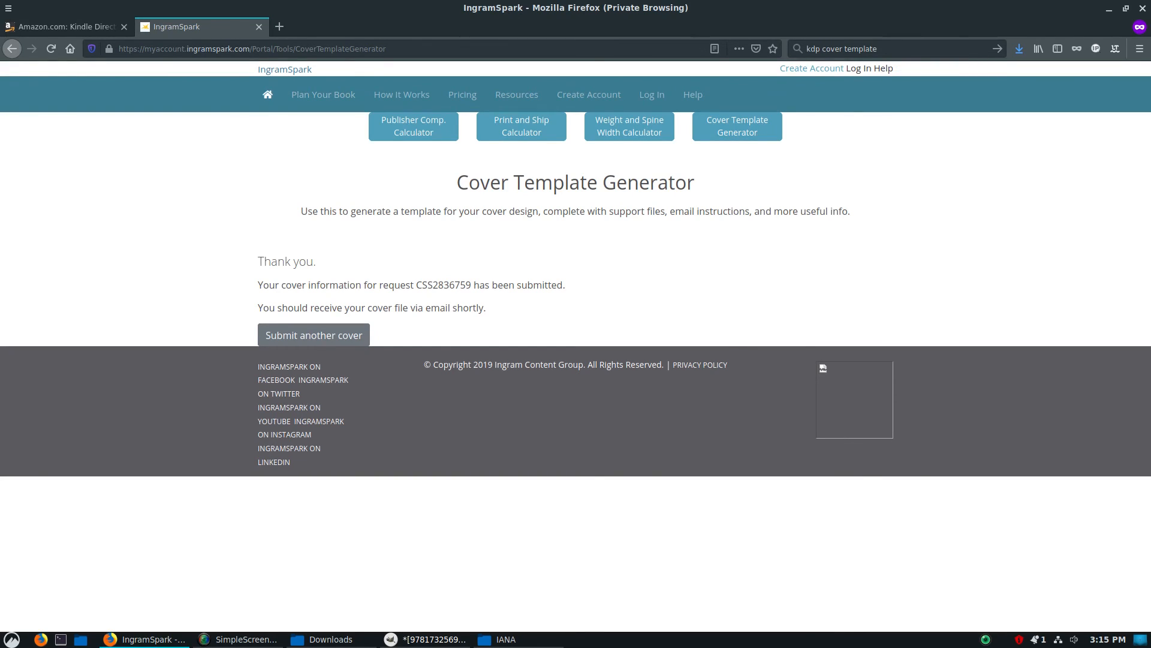
{"action": "left_click", "coordinate": [887, 48]}
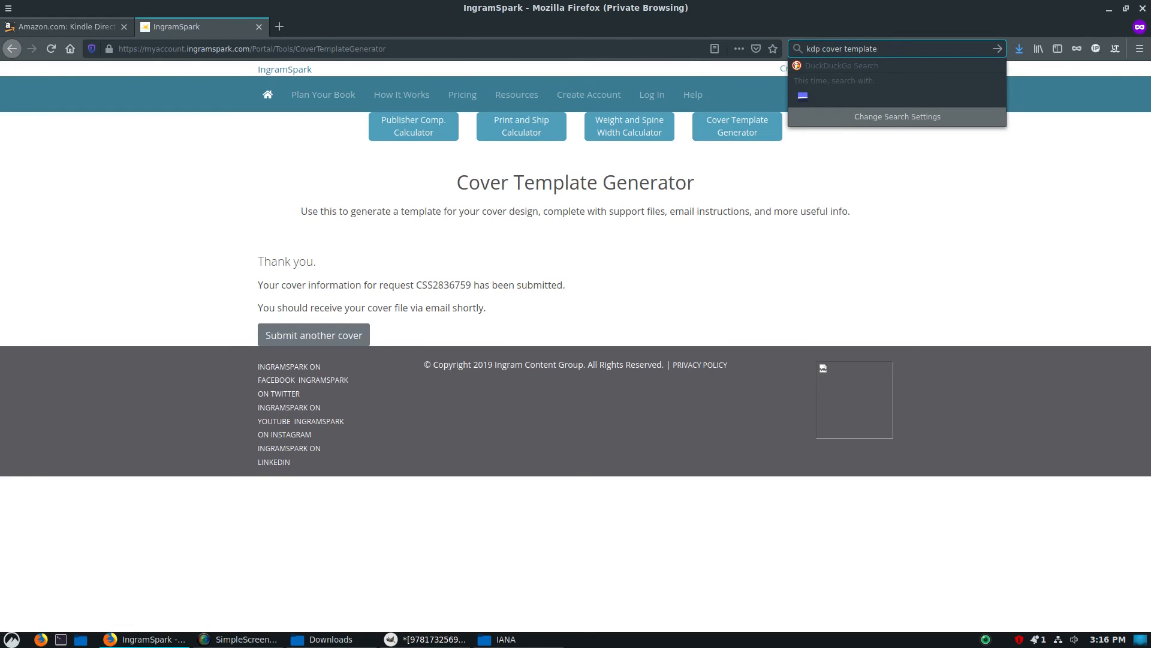
{"action": "left_click", "coordinate": [67, 27]}
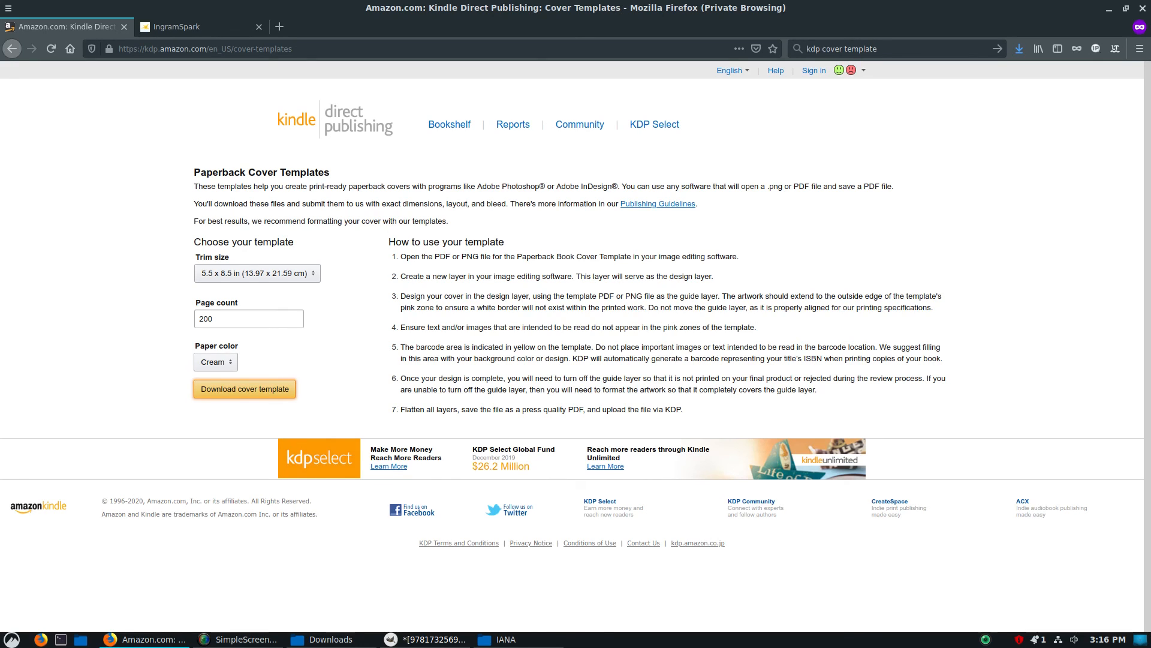
{"action": "left_click", "coordinate": [425, 638]}
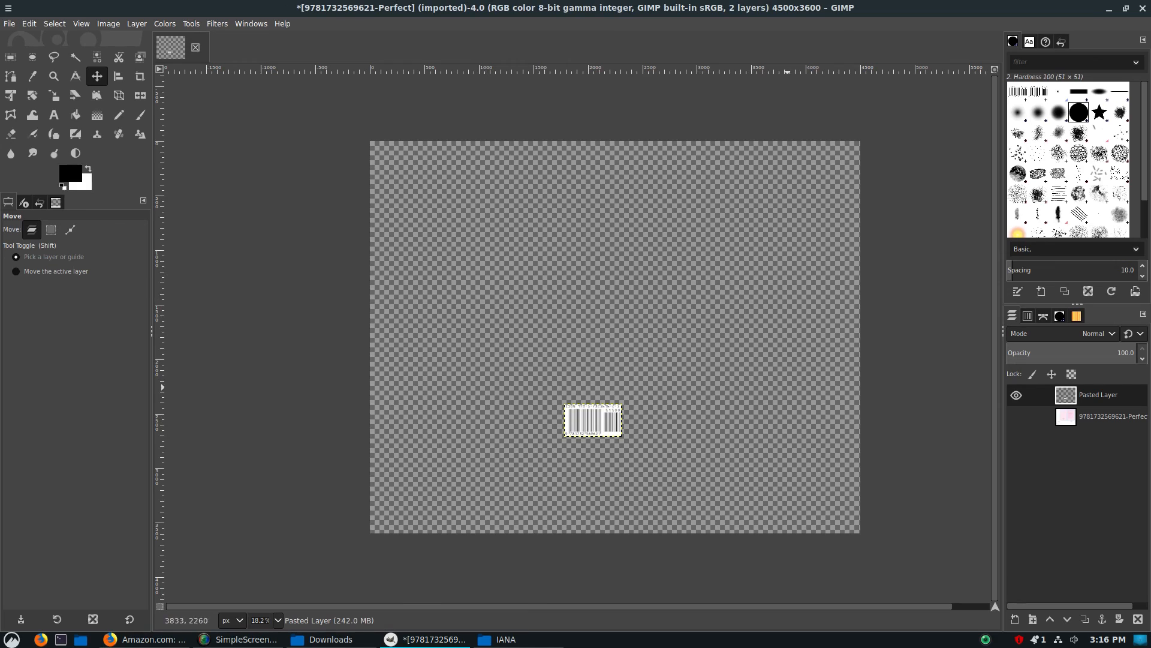